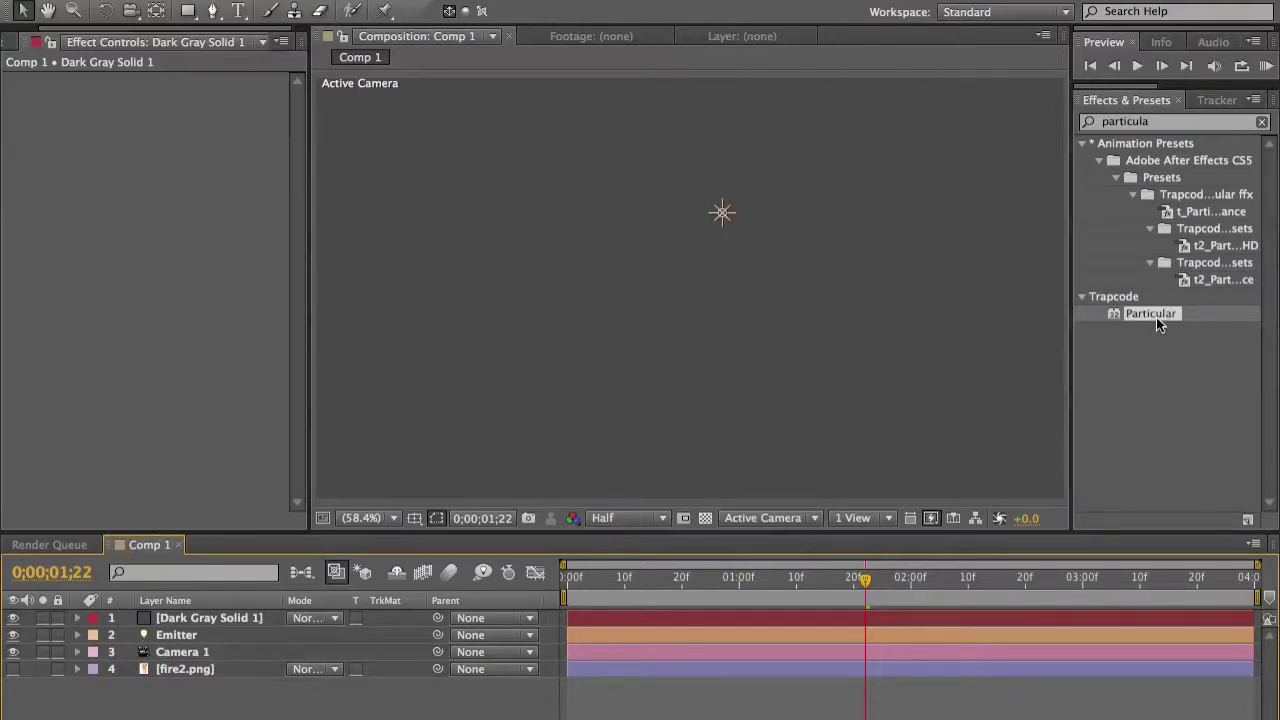
# Apply the Trapcode Particular effect to the Dark Gray Solid 1 layer and return to the start of the timeline.
pyautogui.moveTo(637, 577)
pyautogui.mouseDown()
pyautogui.moveTo(514, 579)
pyautogui.moveTo(636, 581)
pyautogui.mouseUp()
pyautogui.moveTo(1163, 313); pyautogui.dragTo(694, 340)
pyautogui.moveTo(641, 585); pyautogui.dragTo(437, 586)
# Set the composition's duration to 0;00;10;00 in its settings.
pyautogui.click(290, 0)
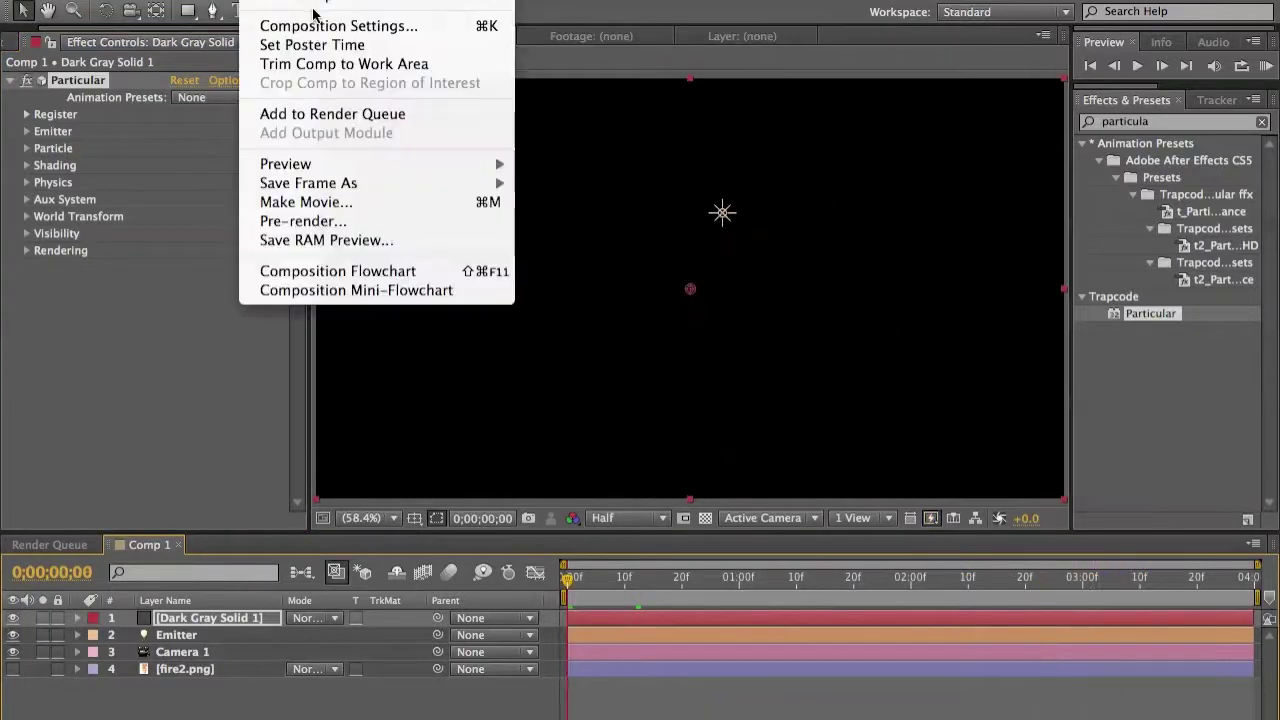
pyautogui.click(314, 24)
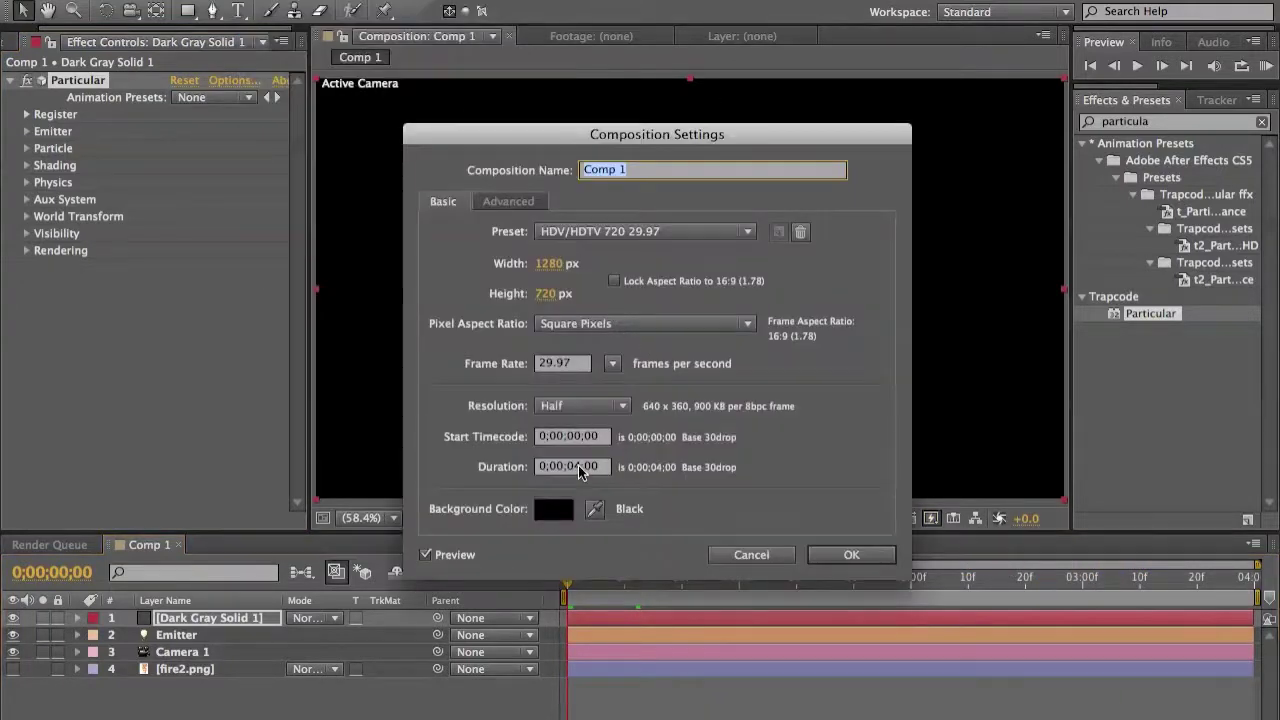
pyautogui.click(580, 468)
pyautogui.write('1000')
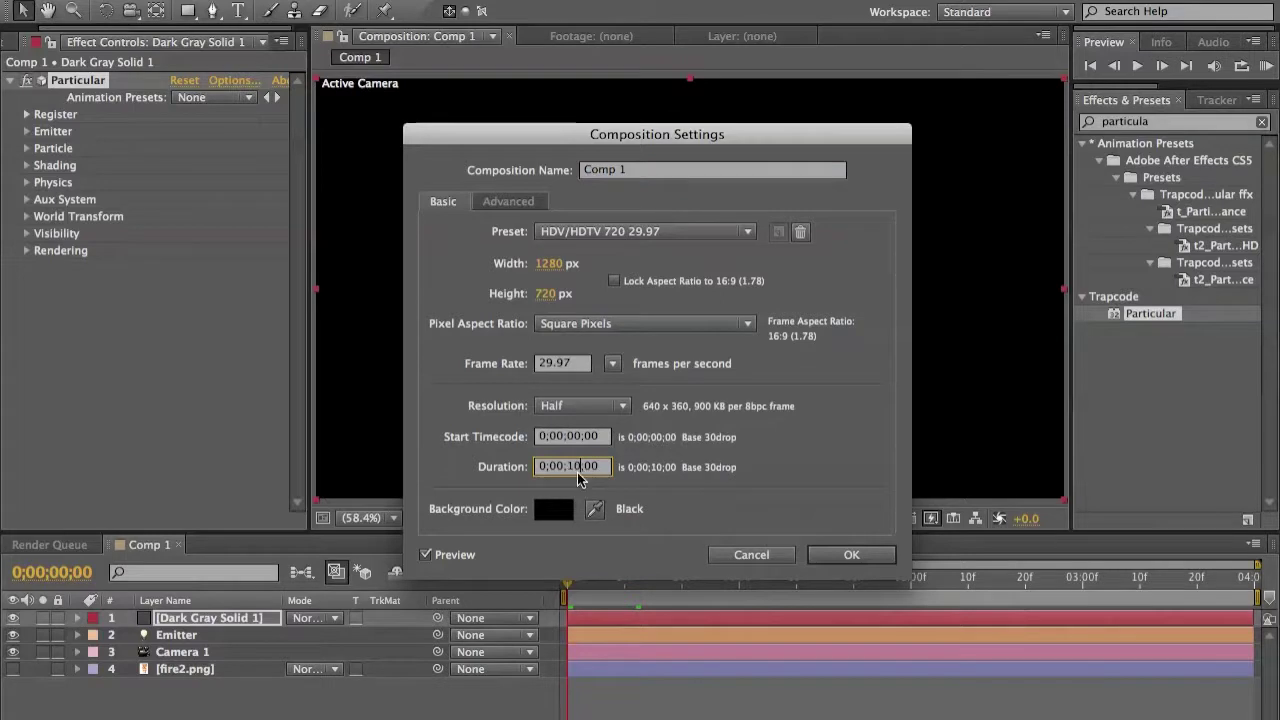
pyautogui.press('Return')
# Extend all four layers so they run to the end of the composition at 10 seconds.
pyautogui.moveTo(587, 718); pyautogui.dragTo(568, 718)
pyautogui.moveTo(854, 719); pyautogui.dragTo(760, 622)
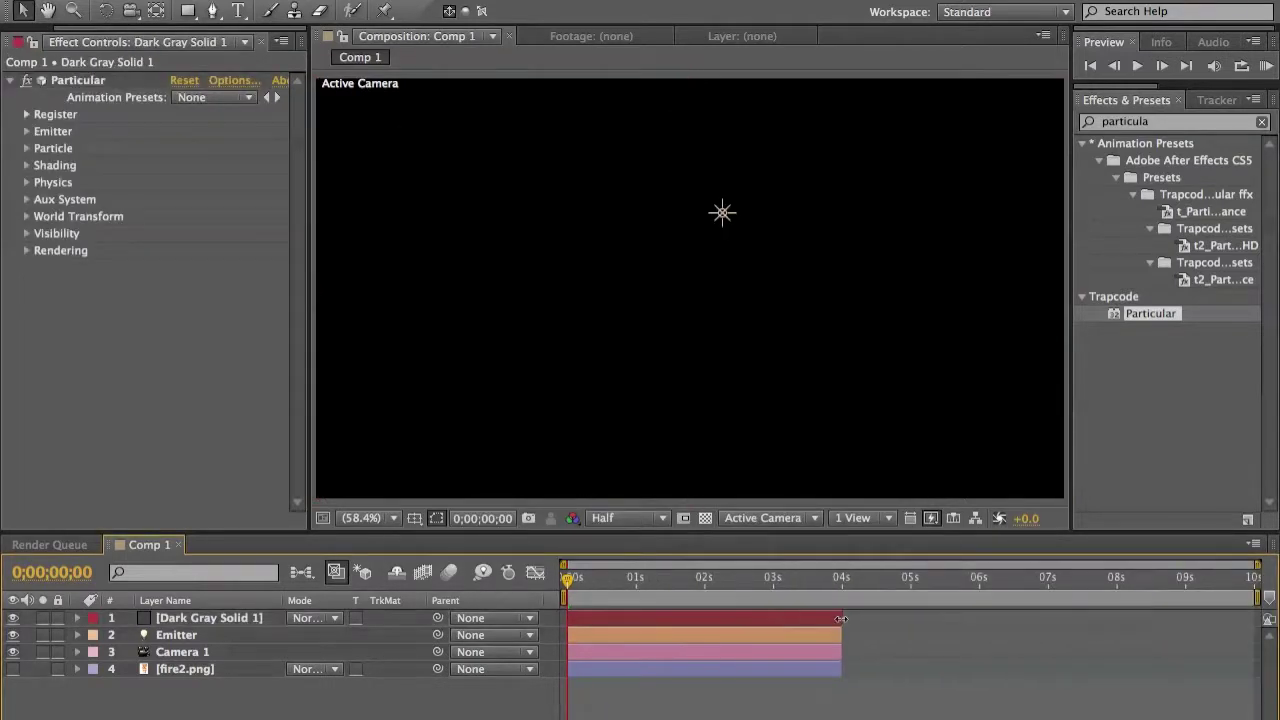
pyautogui.moveTo(280, 680); pyautogui.dragTo(252, 616)
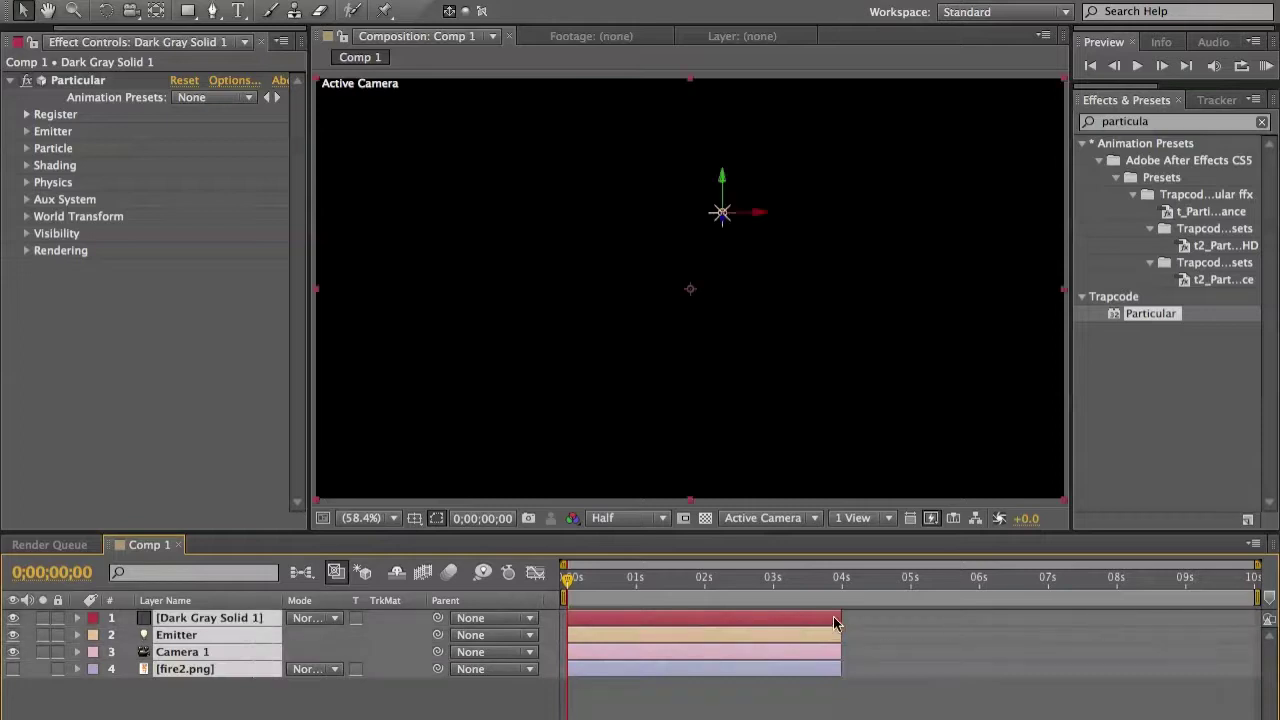
pyautogui.moveTo(839, 617); pyautogui.dragTo(1268, 617)
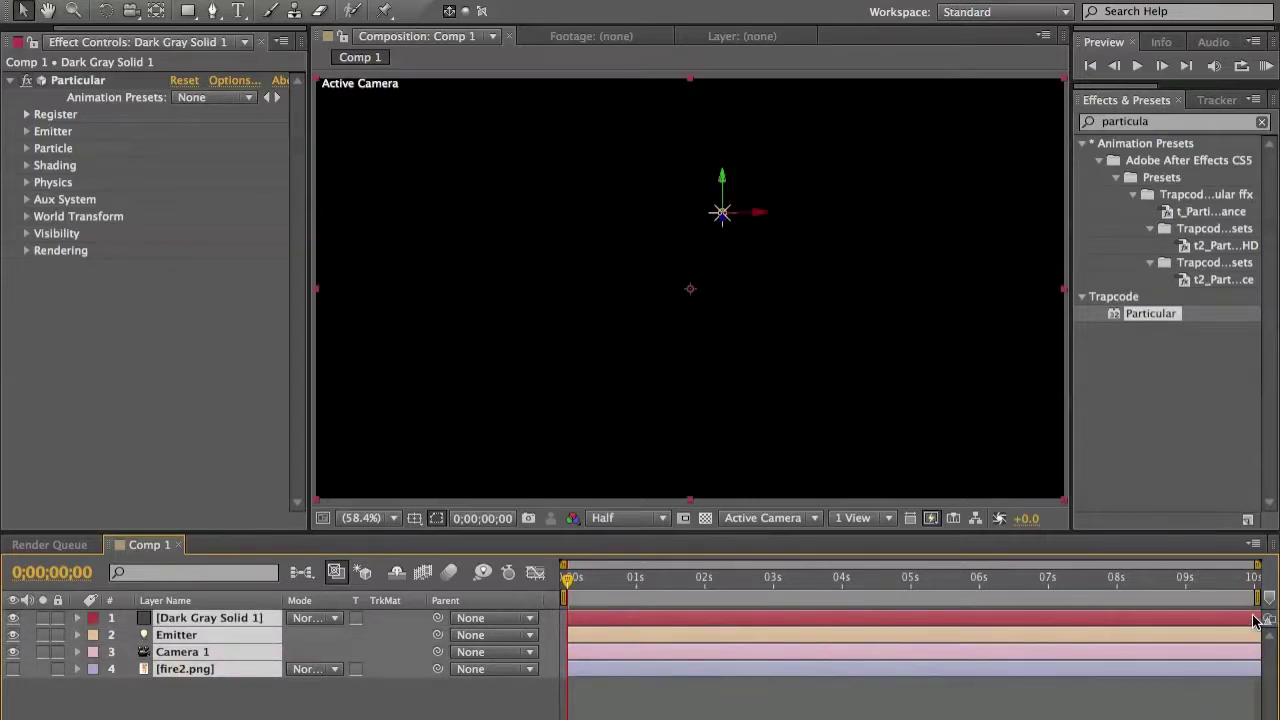
pyautogui.hotkey('ctrl', 'z')
pyautogui.moveTo(839, 617); pyautogui.dragTo(1237, 614)
pyautogui.click(394, 714)
pyautogui.moveTo(567, 578); pyautogui.dragTo(528, 580)
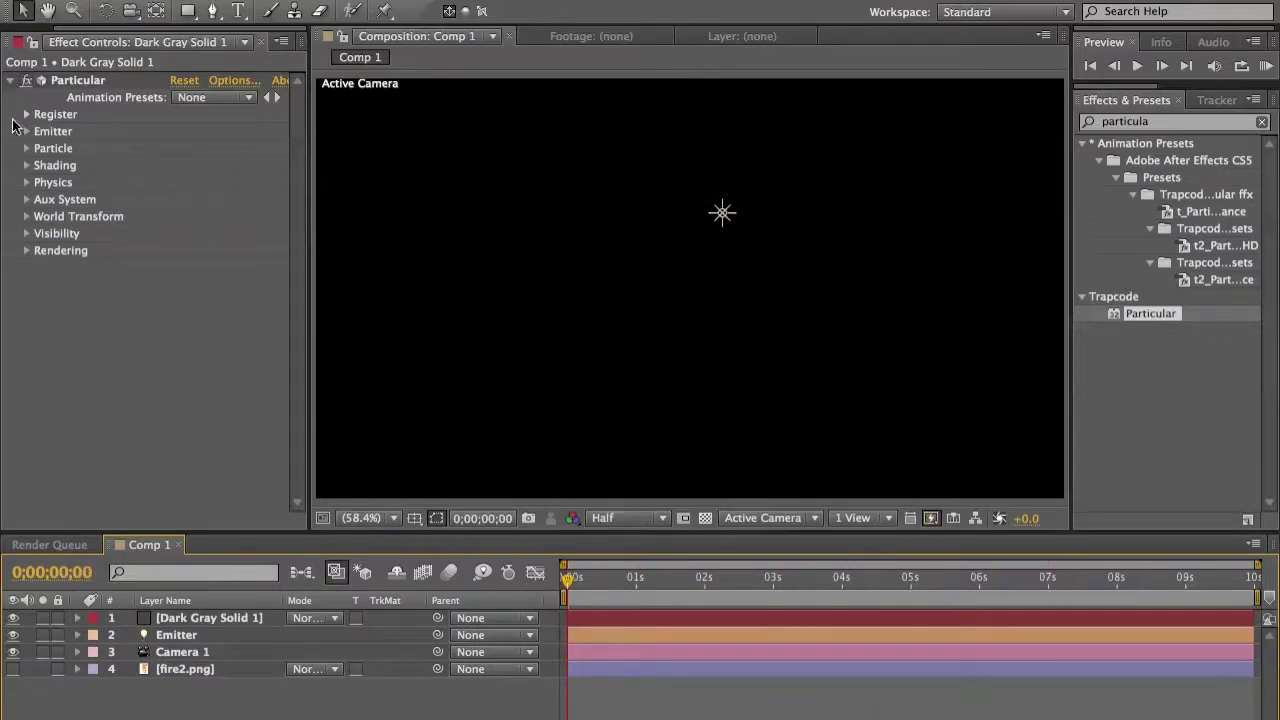
# Set Particular's emitter rate to 200 particles per second, checking the particles at 0;00;02;14.
pyautogui.click(26, 131)
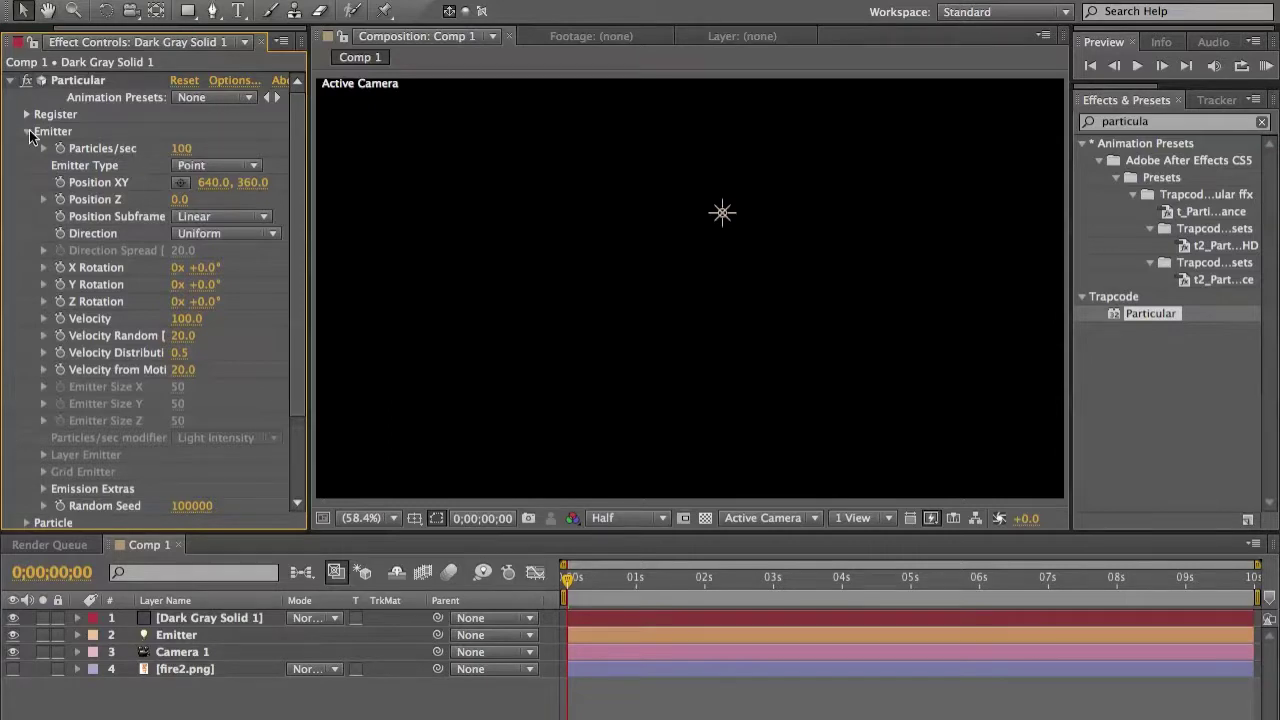
pyautogui.click(28, 132)
pyautogui.click(28, 132)
pyautogui.moveTo(182, 150); pyautogui.dragTo(209, 152)
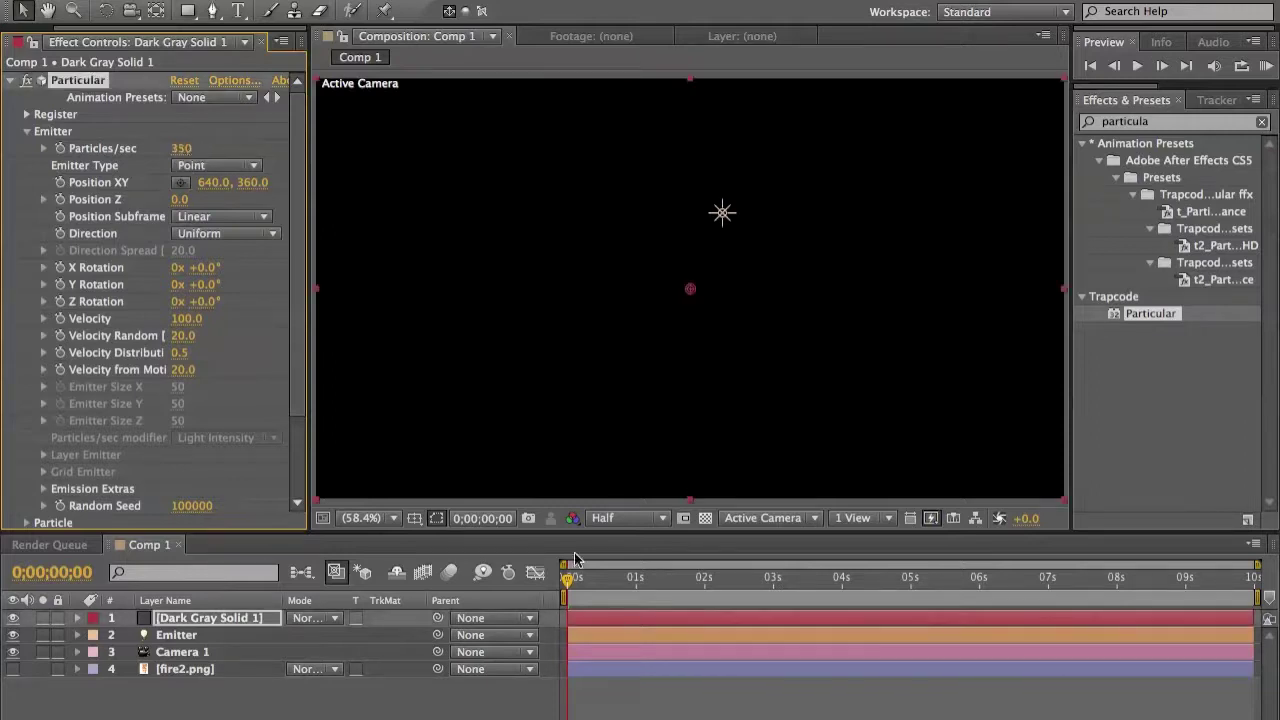
pyautogui.moveTo(582, 578); pyautogui.dragTo(737, 578)
pyautogui.moveTo(181, 148)
pyautogui.mouseDown()
pyautogui.moveTo(219, 145)
pyautogui.moveTo(186, 148)
pyautogui.mouseUp()
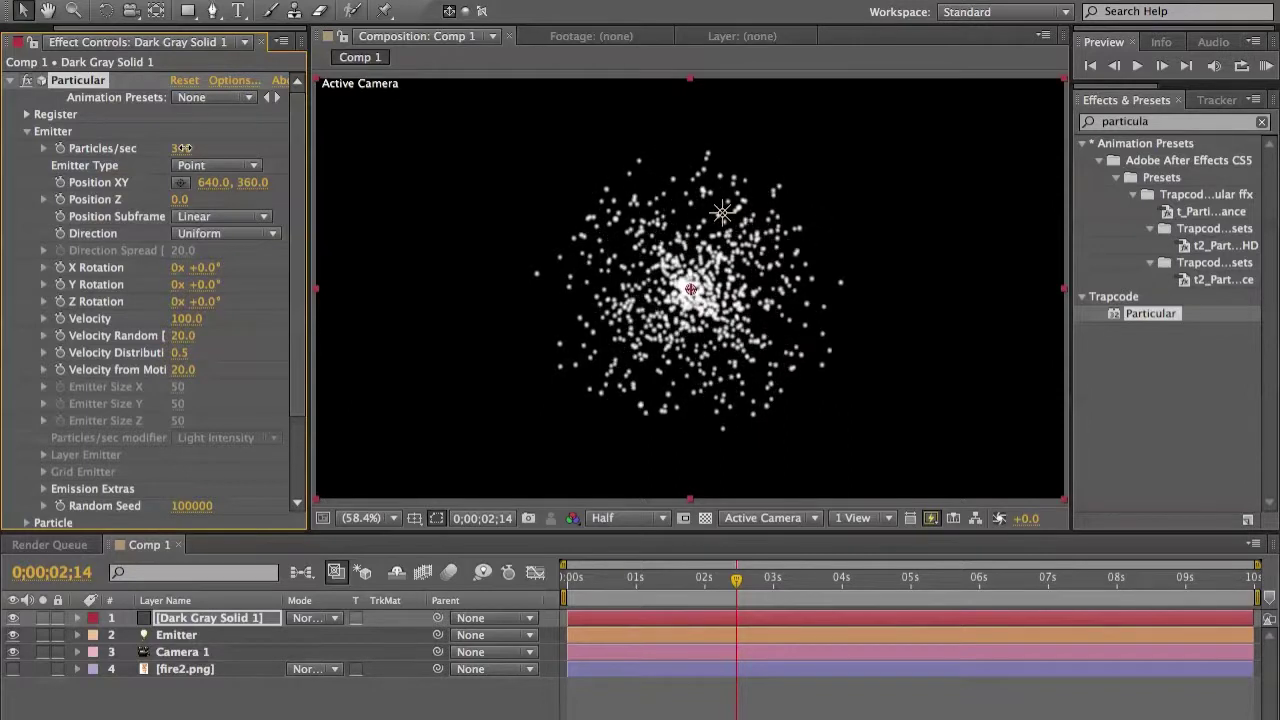
pyautogui.click(185, 148)
pyautogui.write('200')
pyautogui.press('Return')
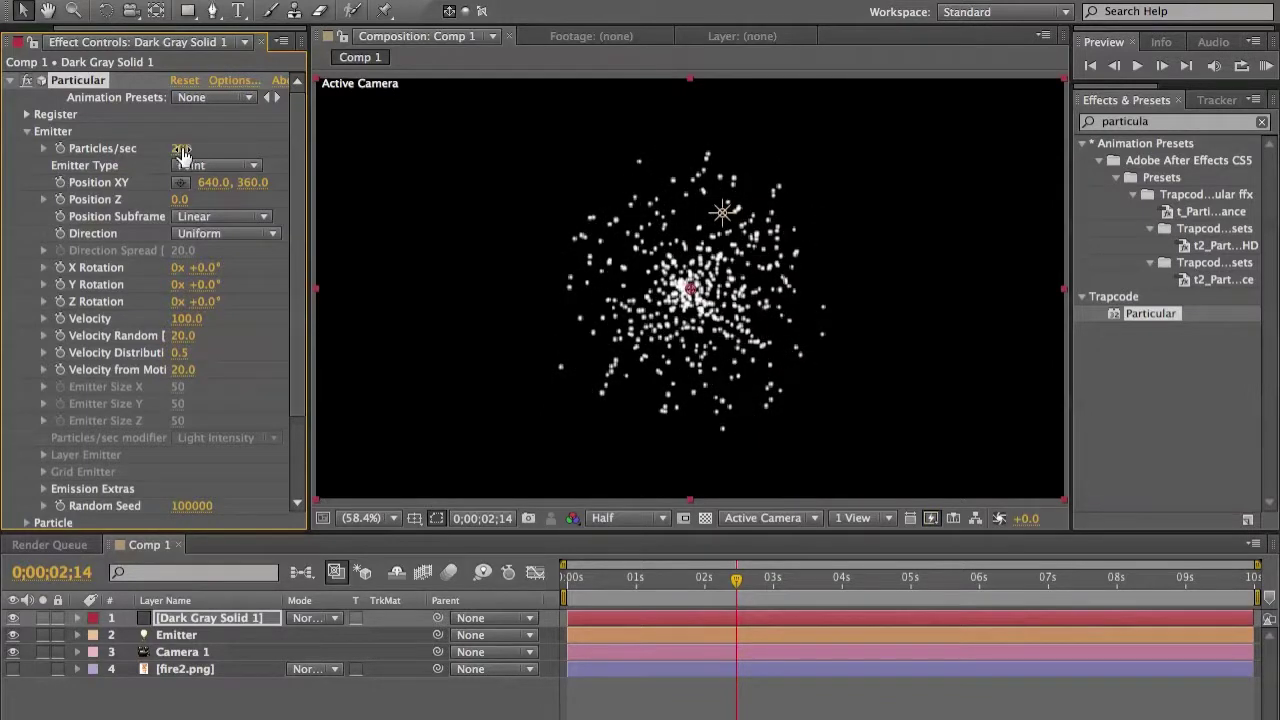
# Move the particle emitter's XY position to about 606, 339, slightly above and left of the frame's center.
pyautogui.click(180, 182)
pyautogui.click(525, 205)
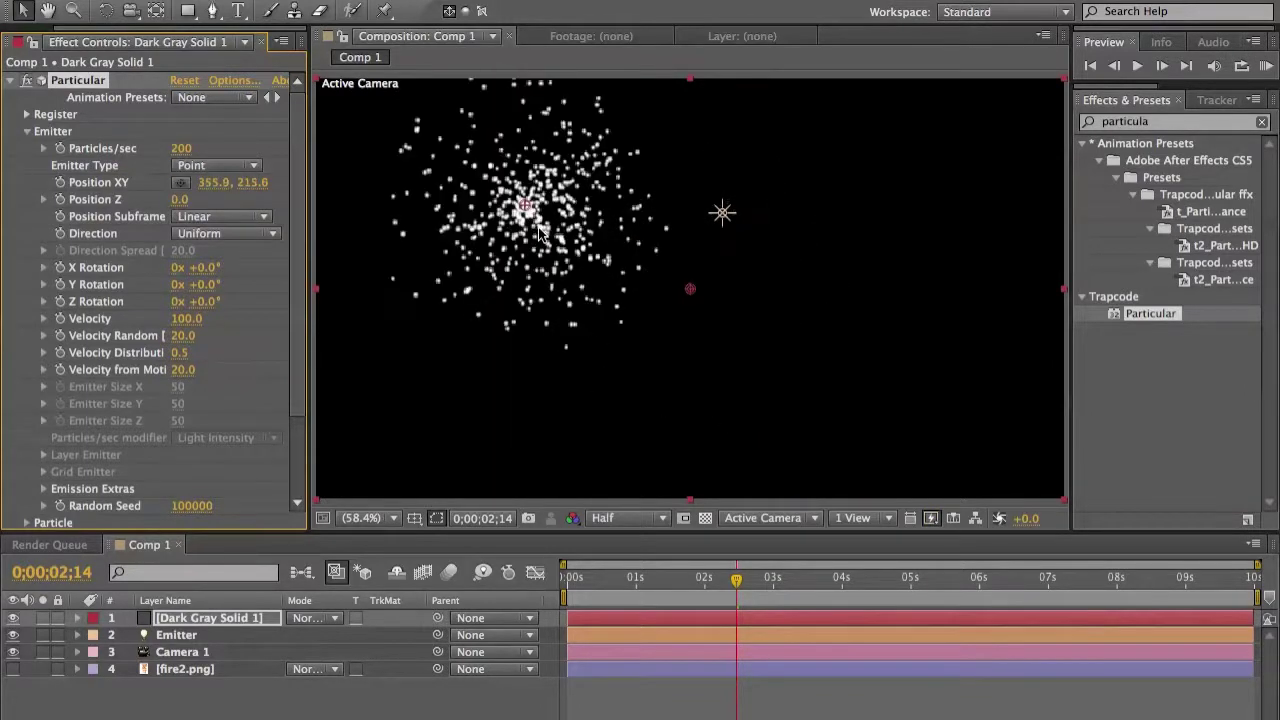
pyautogui.moveTo(527, 208); pyautogui.dragTo(672, 284)
# Try out the emitter's Position Z and its rotation settings, undoing the changes.
pyautogui.moveTo(188, 203); pyautogui.dragTo(322, 218)
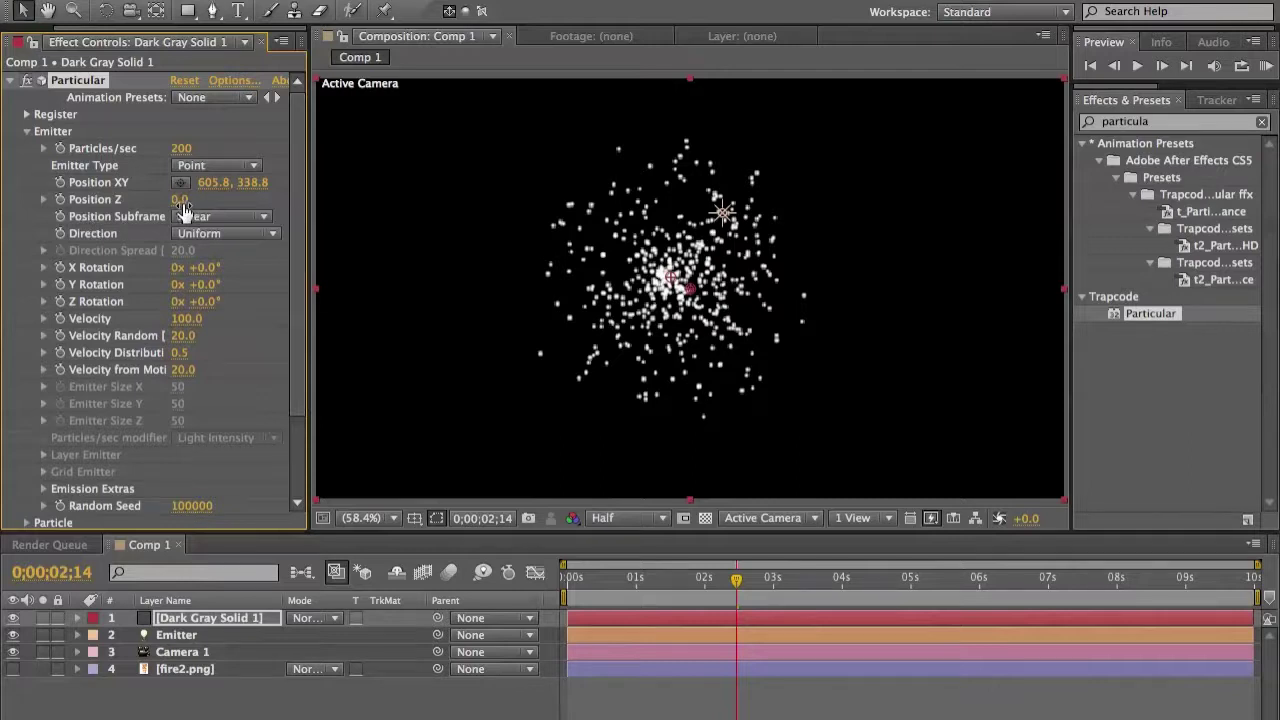
pyautogui.moveTo(205, 267); pyautogui.dragTo(285, 282)
pyautogui.press('super+z')
pyautogui.hotkey('ctrl', 'z')
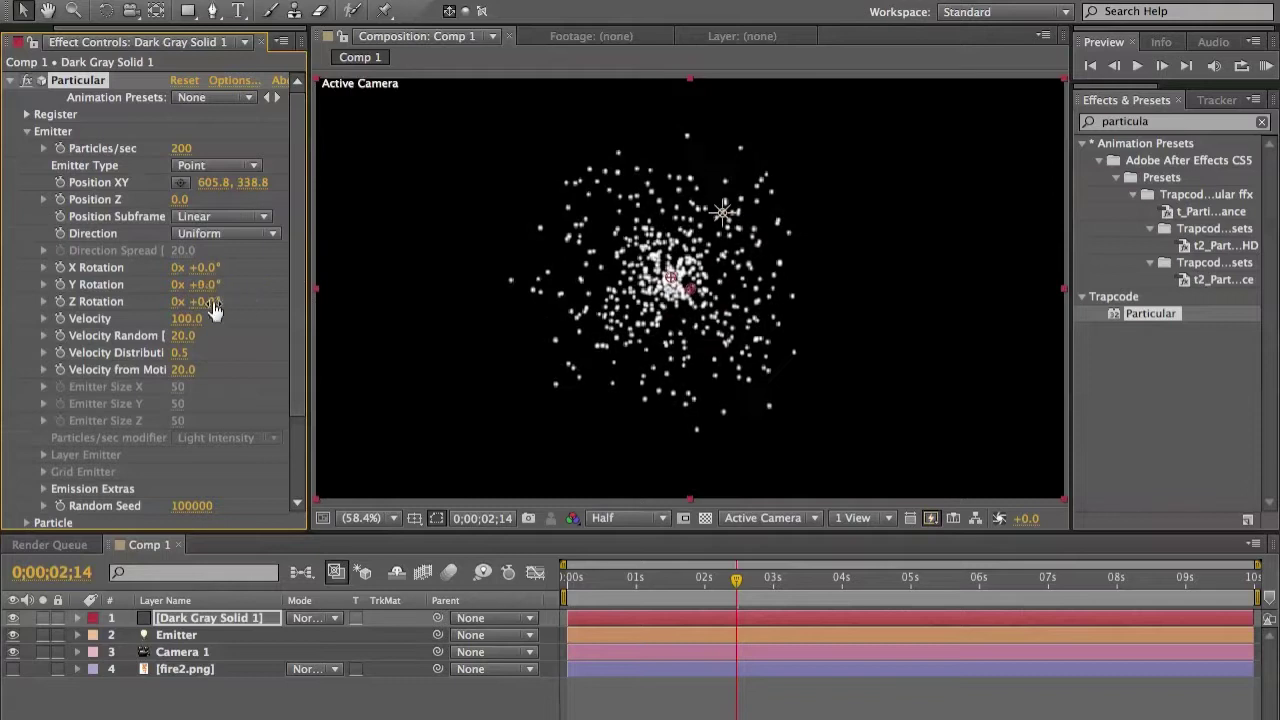
pyautogui.moveTo(212, 302); pyautogui.dragTo(289, 301)
pyautogui.press('super+z')
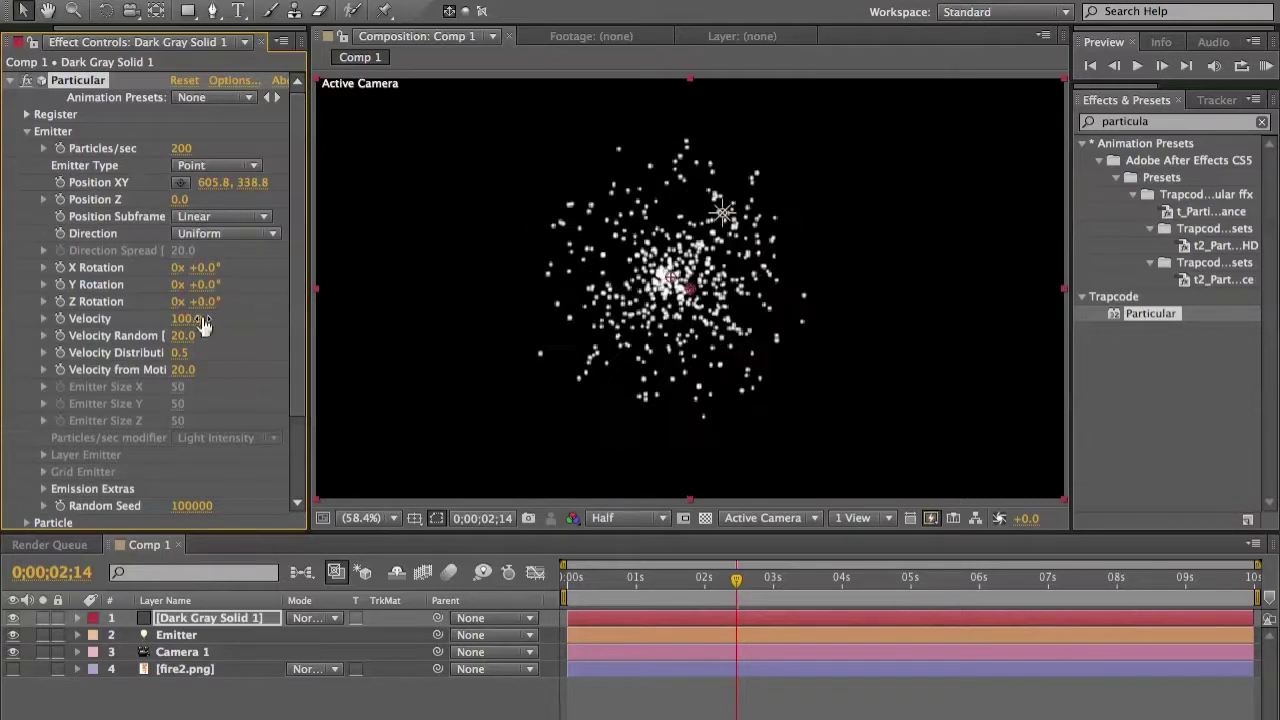
# Try a Velocity of 260 and other velocity settings on the emitter, undoing the changes.
pyautogui.moveTo(201, 319); pyautogui.dragTo(217, 315)
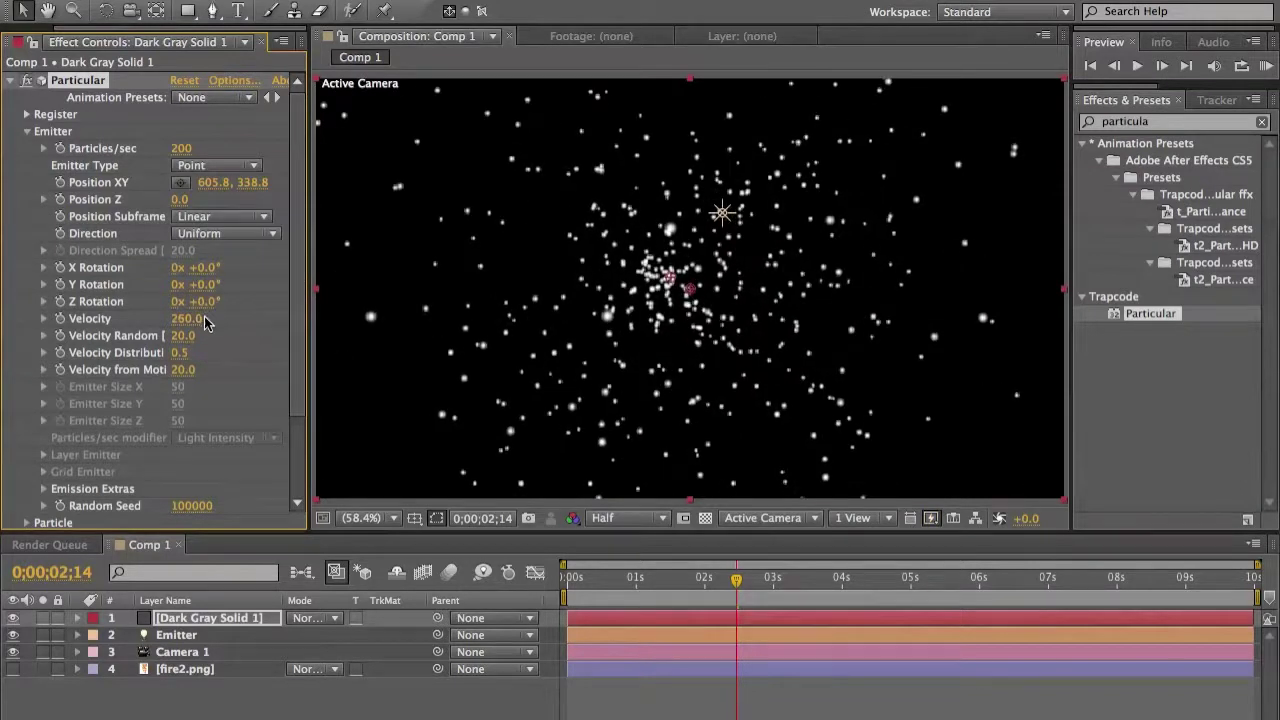
pyautogui.hotkey('ctrl', 'z')
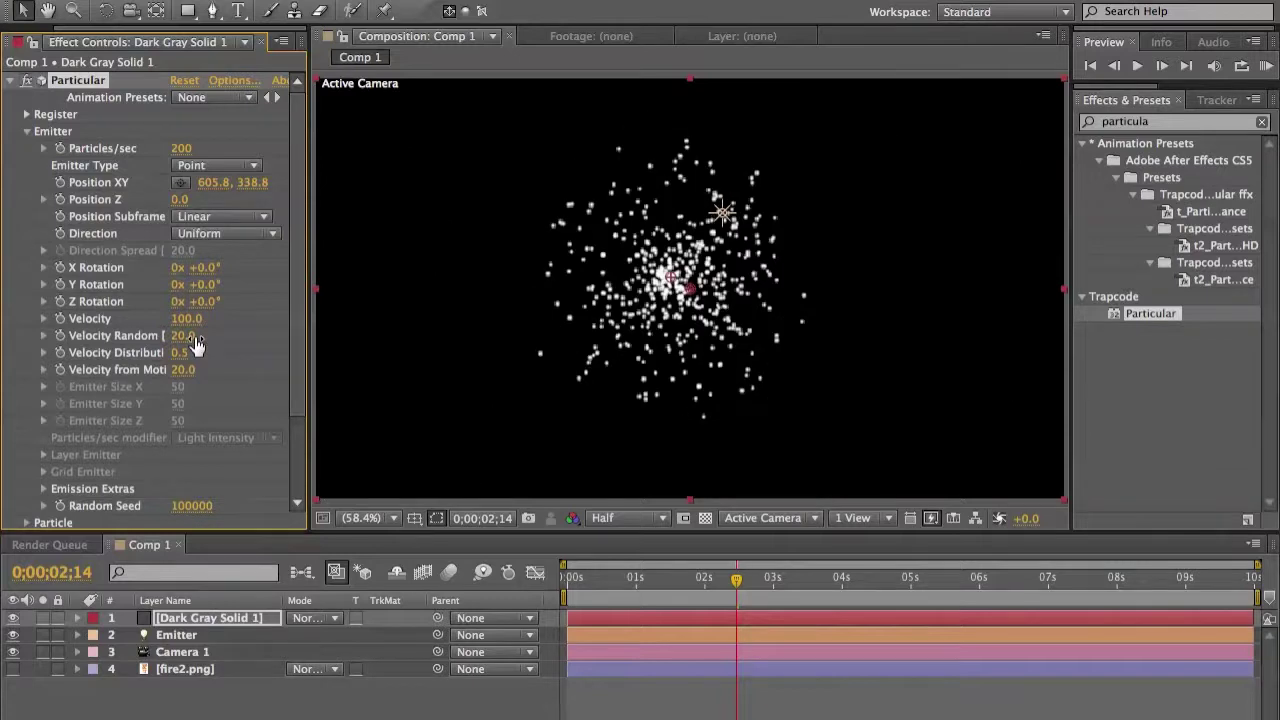
pyautogui.moveTo(194, 337); pyautogui.dragTo(219, 356)
pyautogui.press('super+z')
pyautogui.press('super+z')
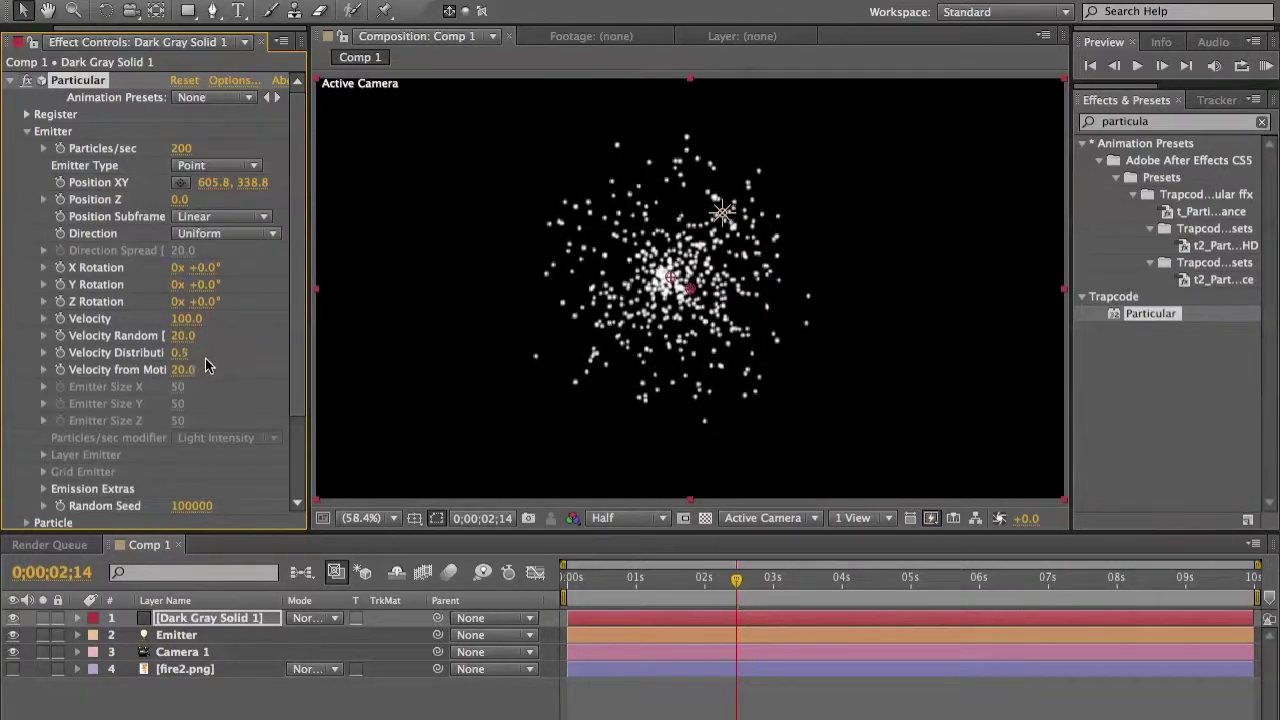
# Set Particular's Emitter Type to Light(s).
pyautogui.scroll(-3, 204, 372)
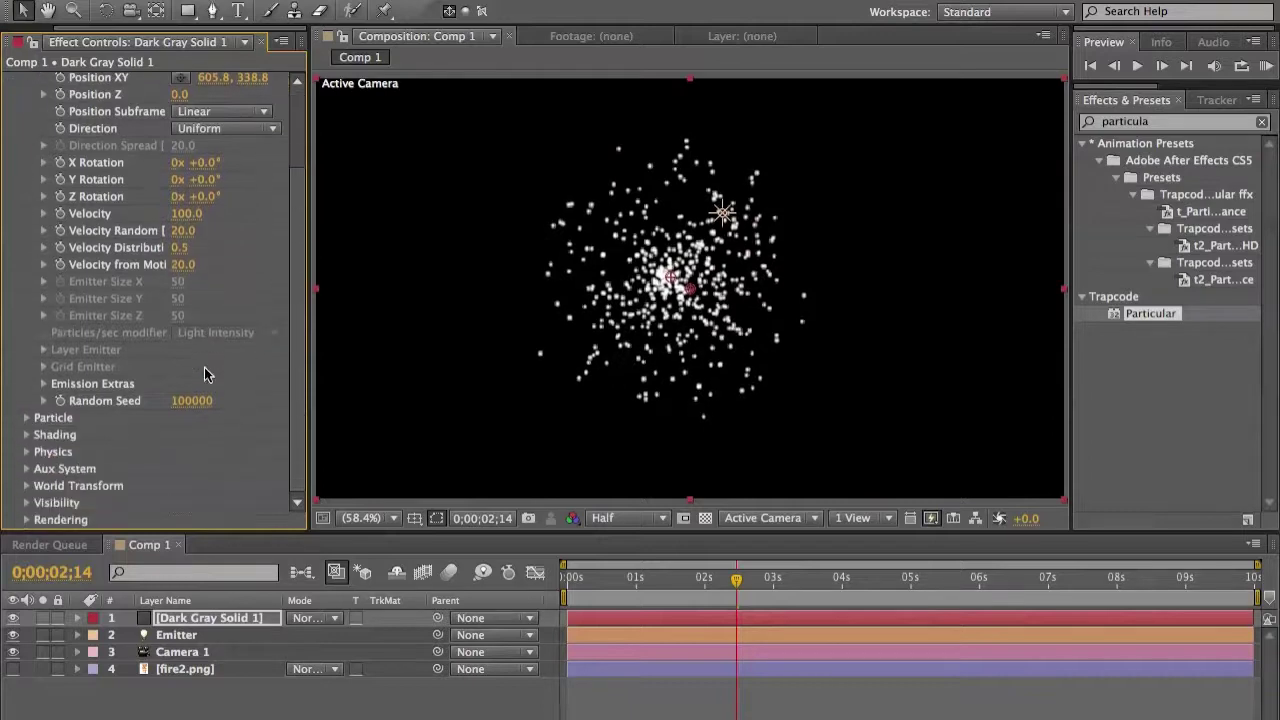
pyautogui.scroll(3, 204, 367)
pyautogui.click(214, 165)
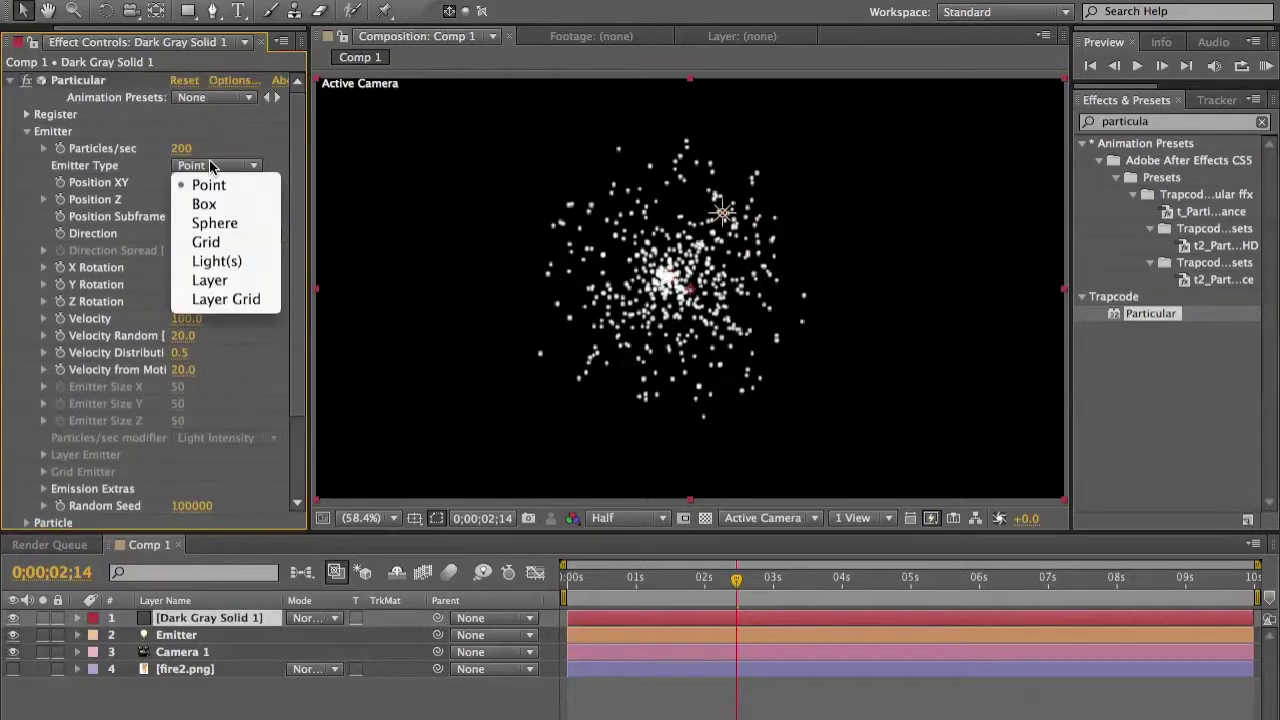
pyautogui.click(217, 262)
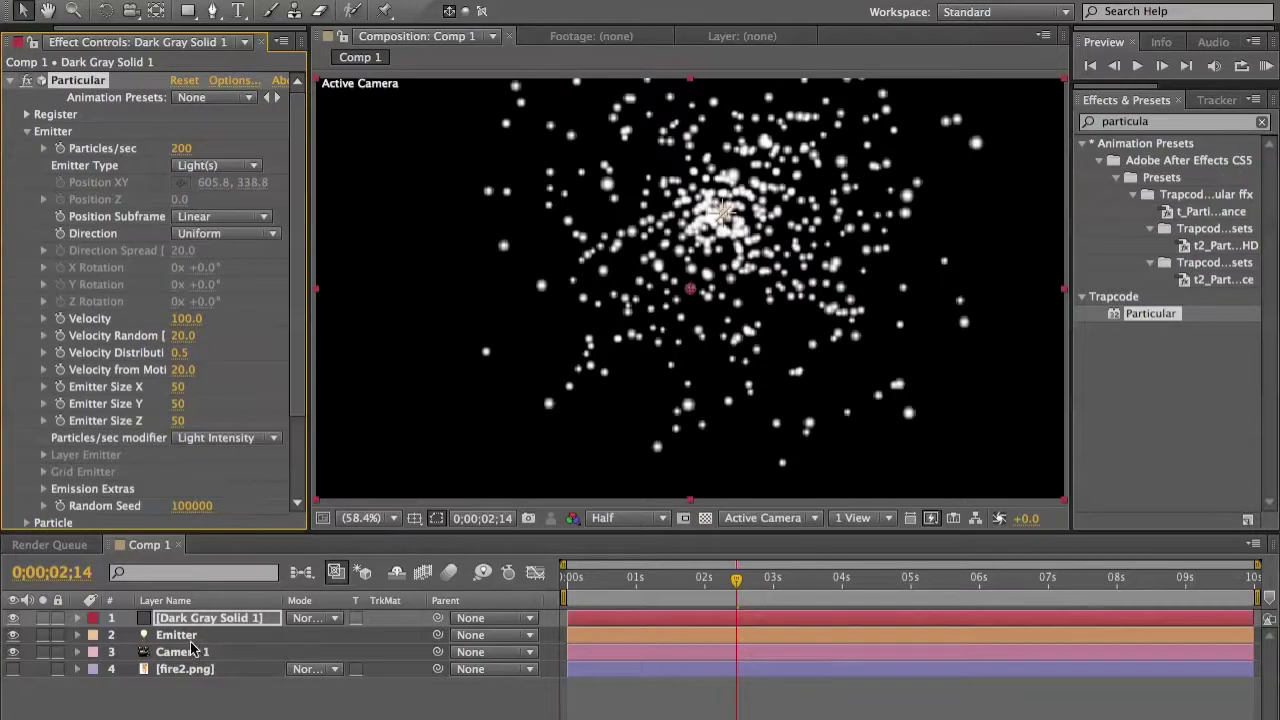
# Place the Dark Gray Solid 1 layer beneath the Emitter light layer and rename the light to Light A.
pyautogui.click(194, 637)
pyautogui.moveTo(208, 622); pyautogui.dragTo(197, 641)
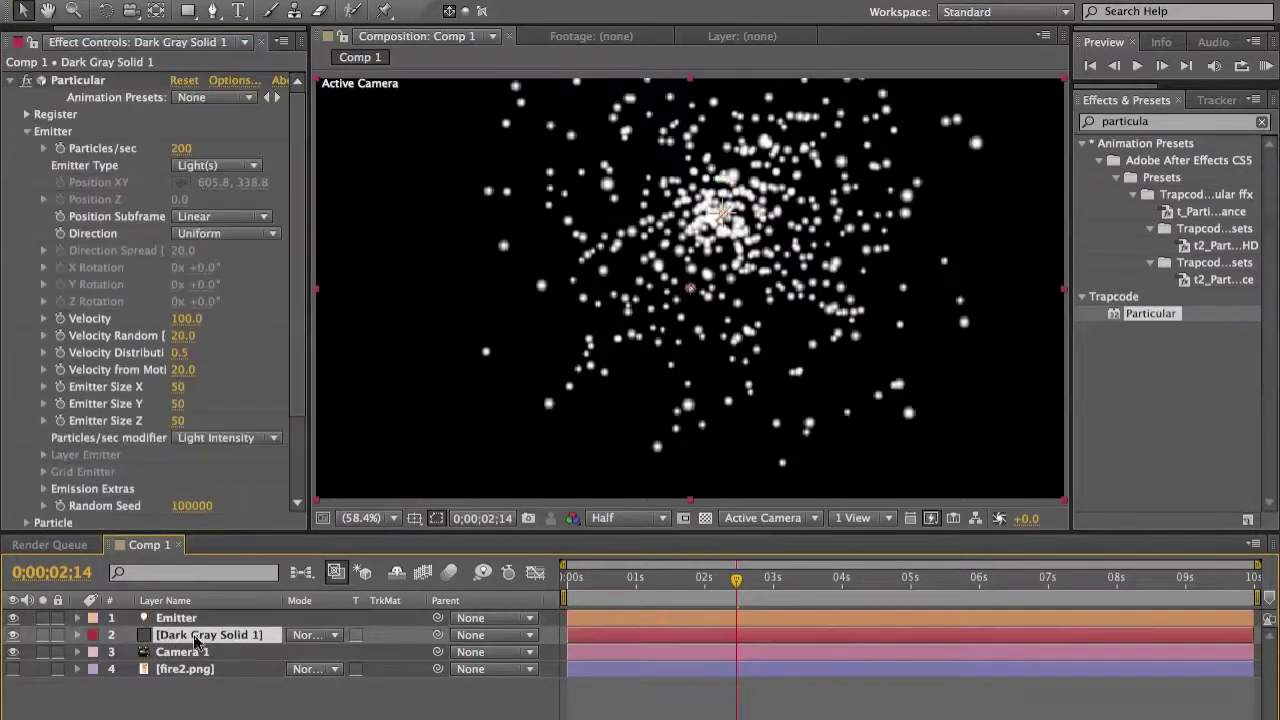
pyautogui.click(185, 618)
pyautogui.press('Return')
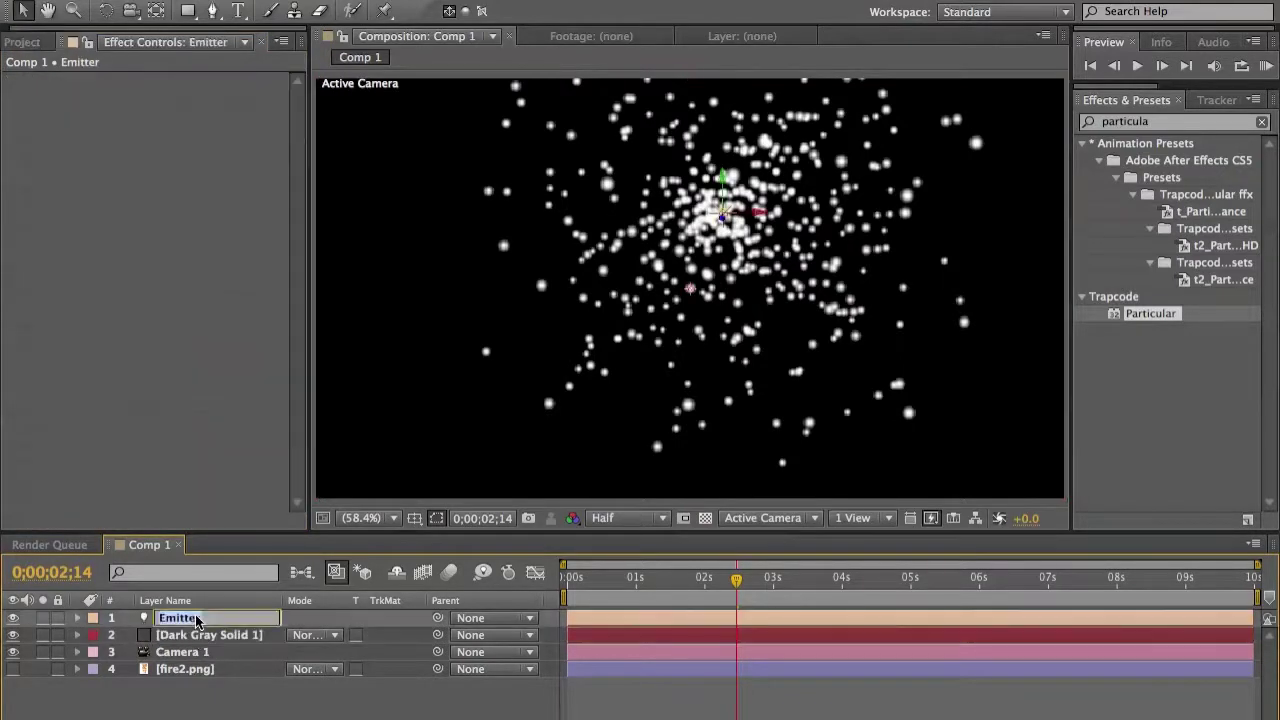
pyautogui.press('BackSpace')
pyautogui.write('Light A')
pyautogui.press('Return')
# Set the light emitter name in the solid's Particular options to Light A and return to the timeline's start.
pyautogui.click(196, 635)
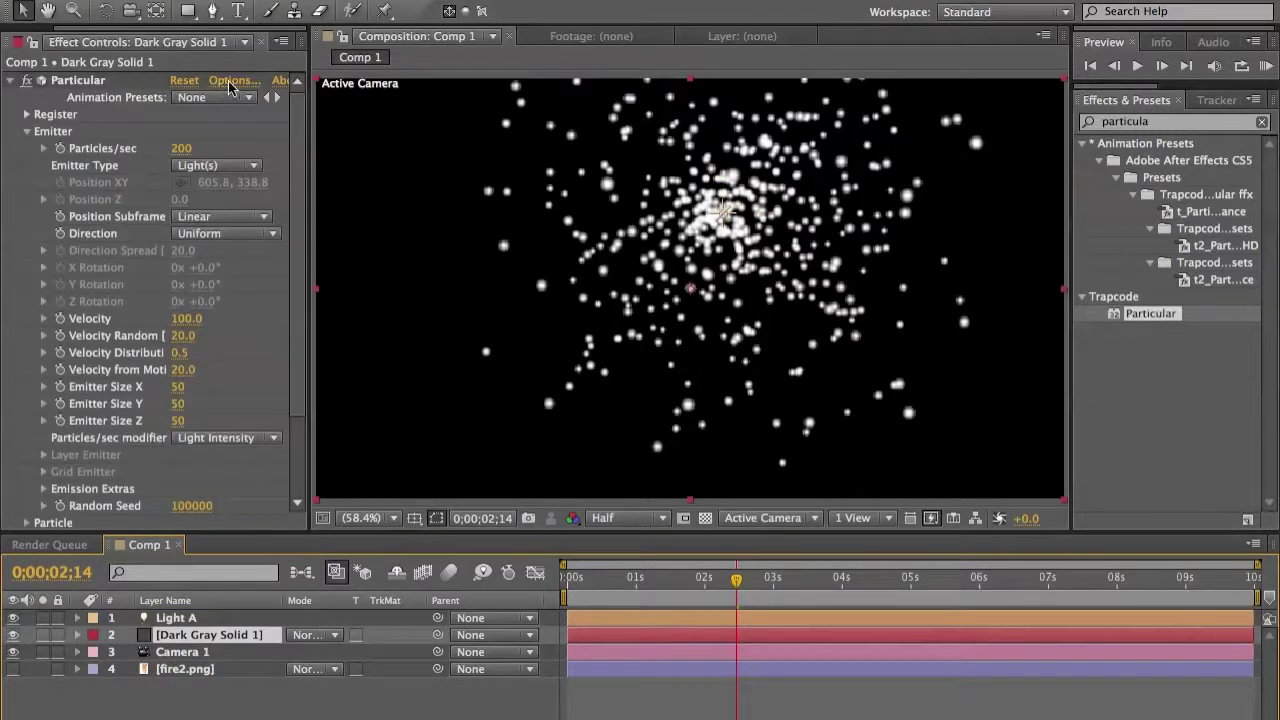
pyautogui.moveTo(678, 584); pyautogui.dragTo(561, 597)
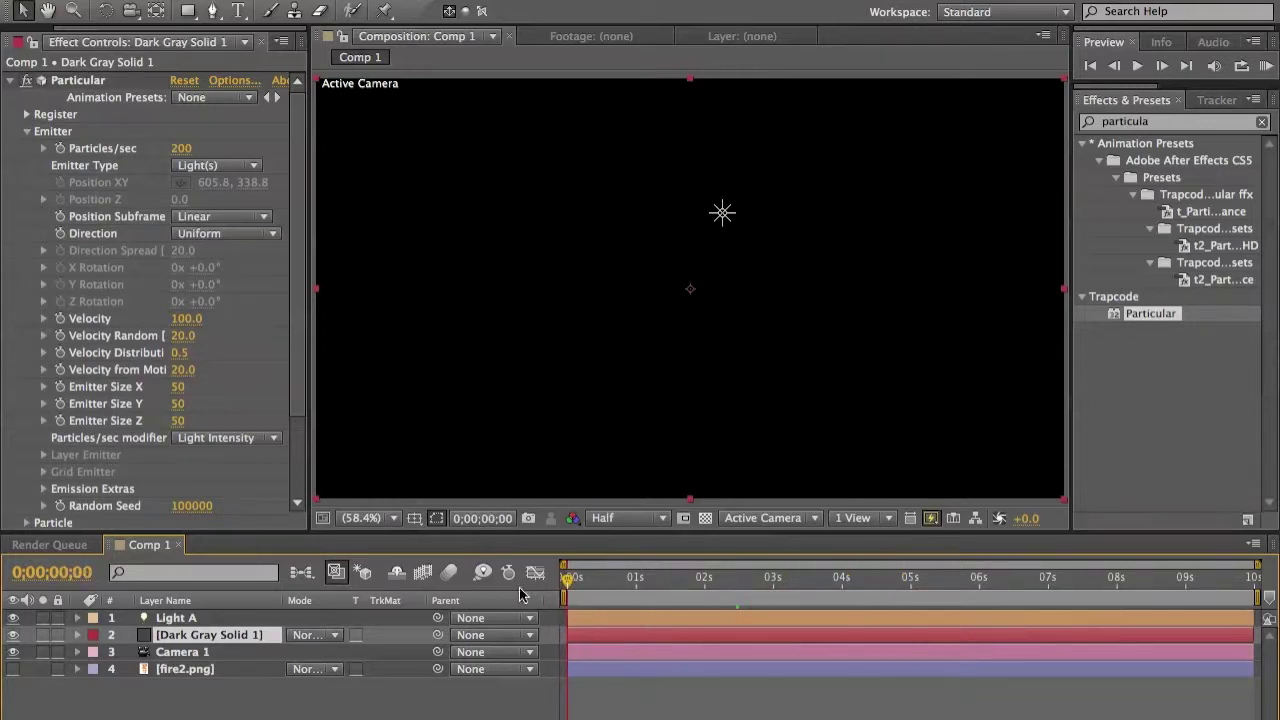
pyautogui.click(232, 81)
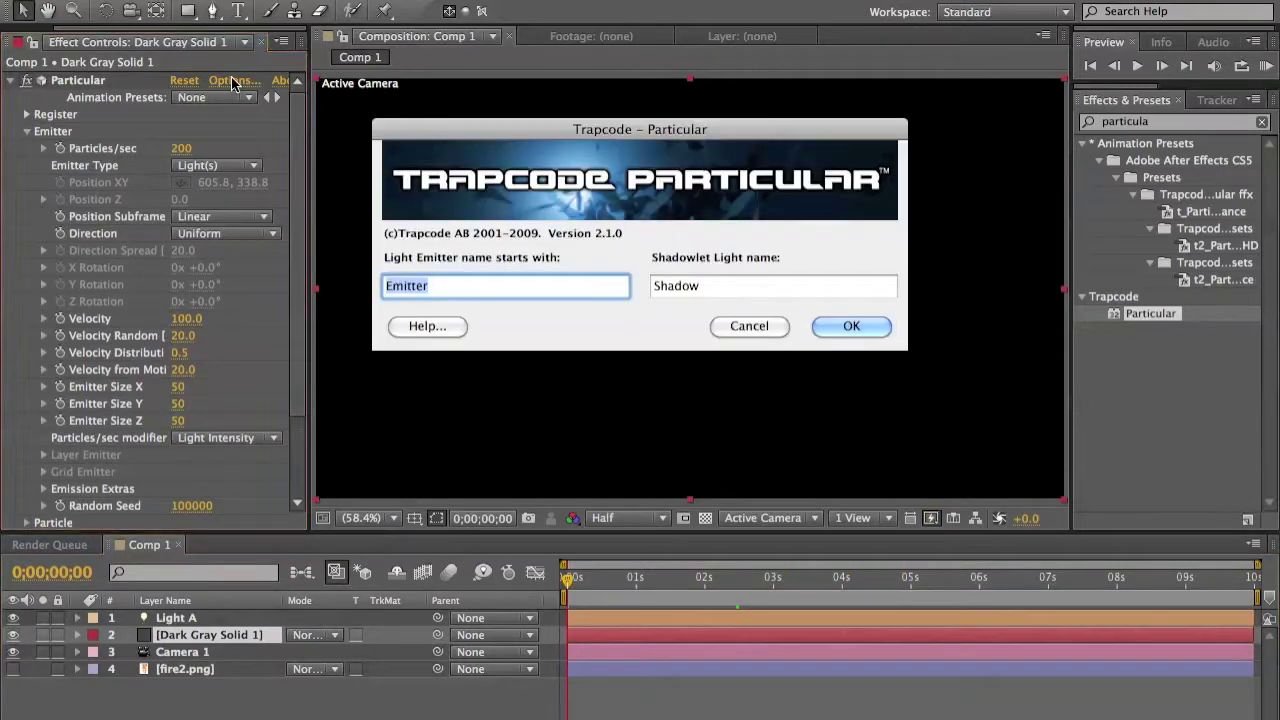
pyautogui.click(749, 326)
pyautogui.click(232, 81)
pyautogui.press('BackSpace')
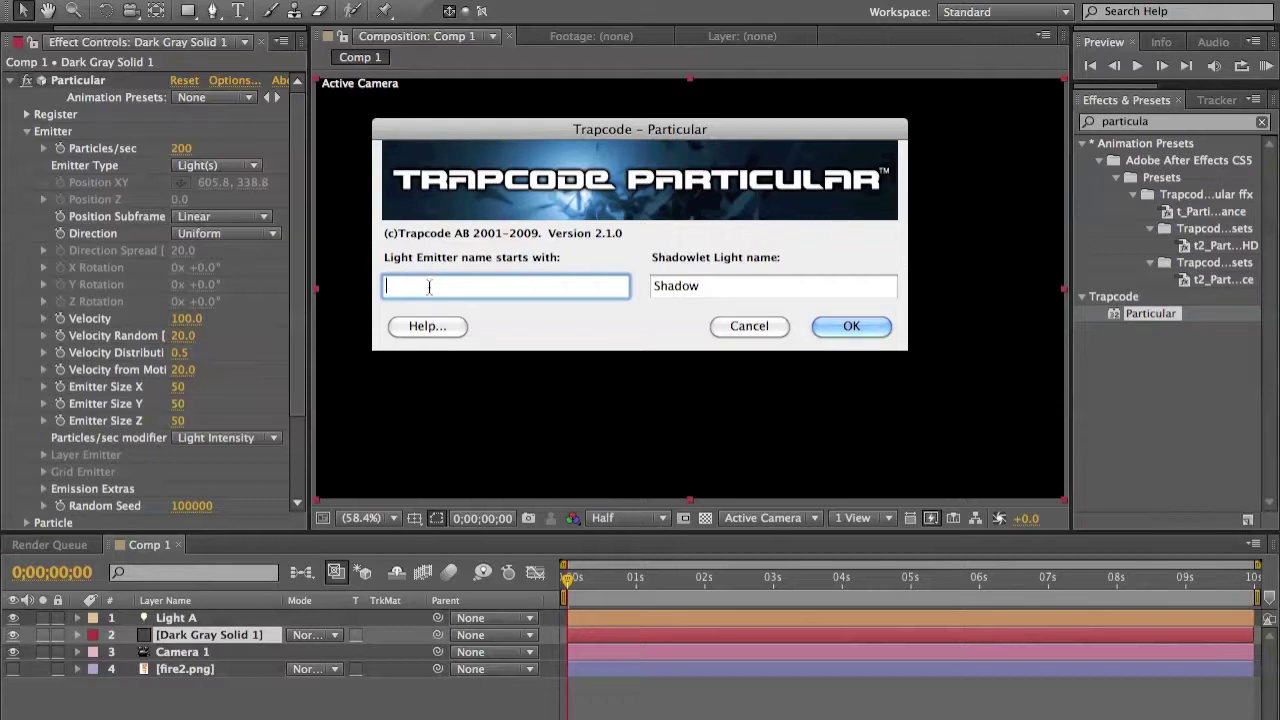
pyautogui.write('ight A')
pyautogui.press('Return')
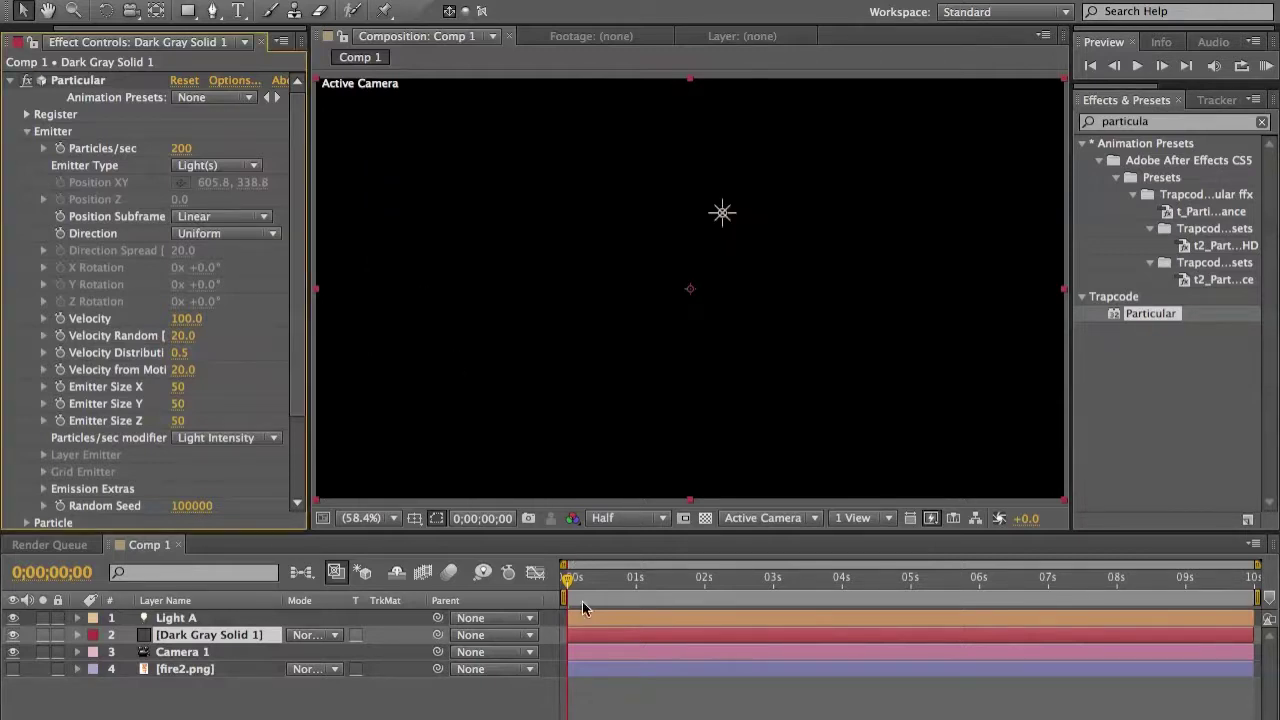
pyautogui.moveTo(571, 583)
pyautogui.mouseDown()
pyautogui.moveTo(649, 583)
pyautogui.moveTo(546, 584)
pyautogui.mouseUp()
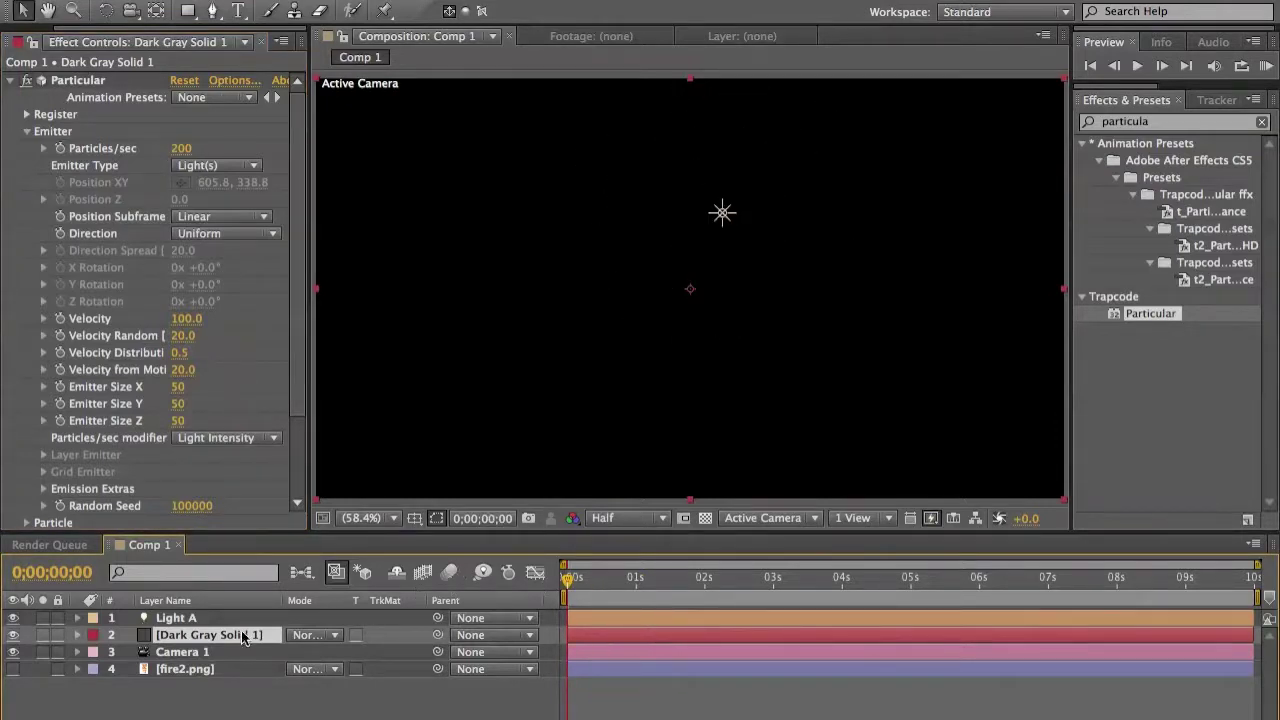
# Duplicate the Dark Gray Solid 1 layer and set the copy's Particular light emitter name to Emitter.
pyautogui.hotkey('ctrl', 'd')
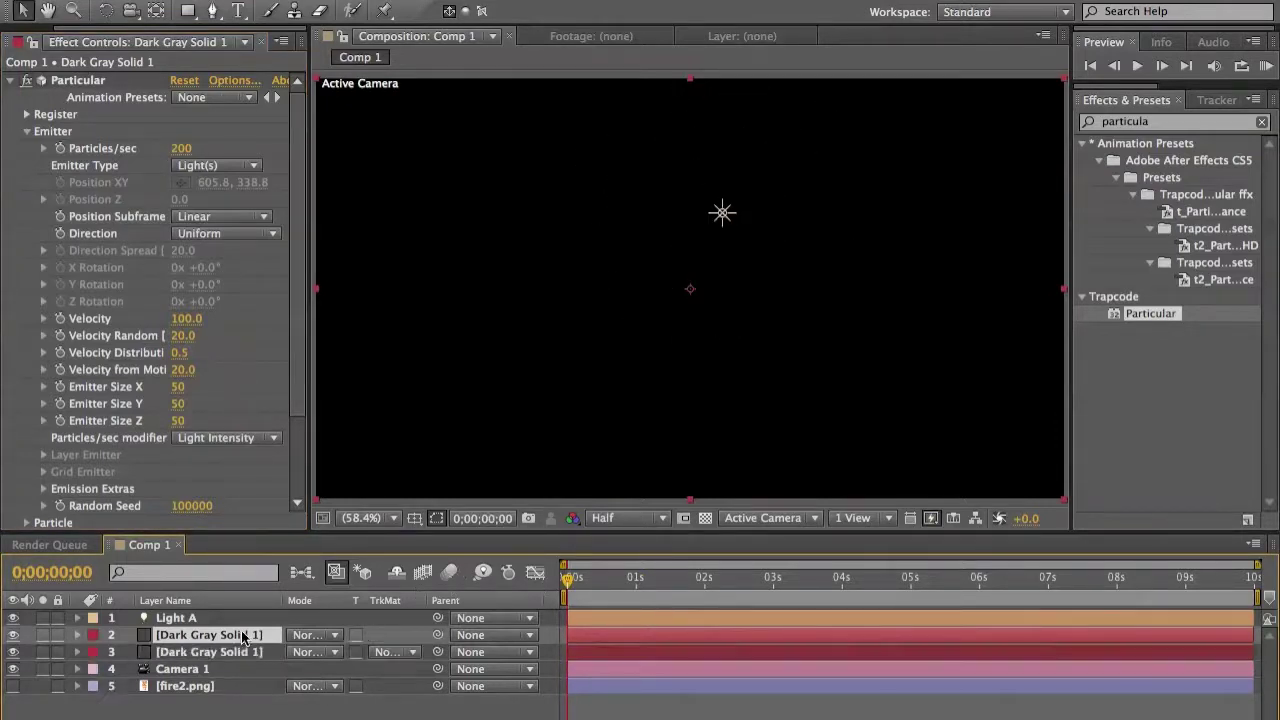
pyautogui.click(233, 81)
pyautogui.press('BackSpace')
pyautogui.write('Emi')
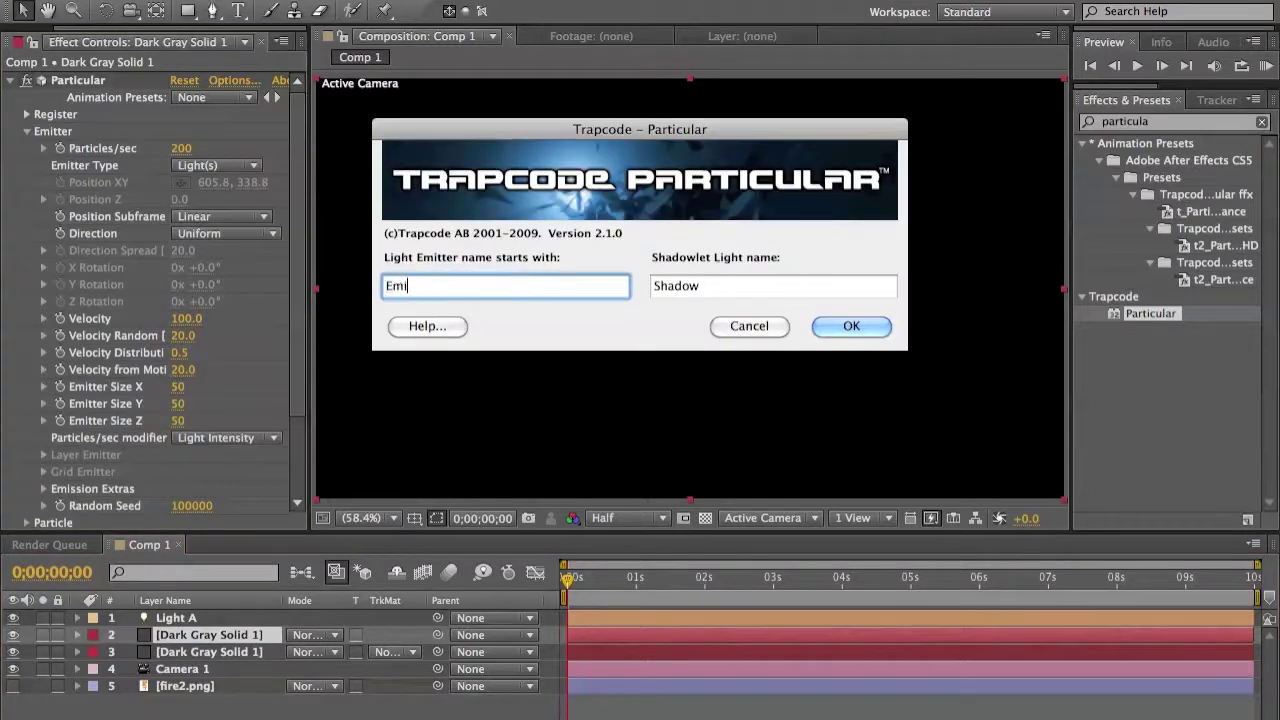
pyautogui.write('tter')
pyautogui.press('Return')
# Duplicate the Light A layer and rename the copy Emitter.
pyautogui.click(165, 617)
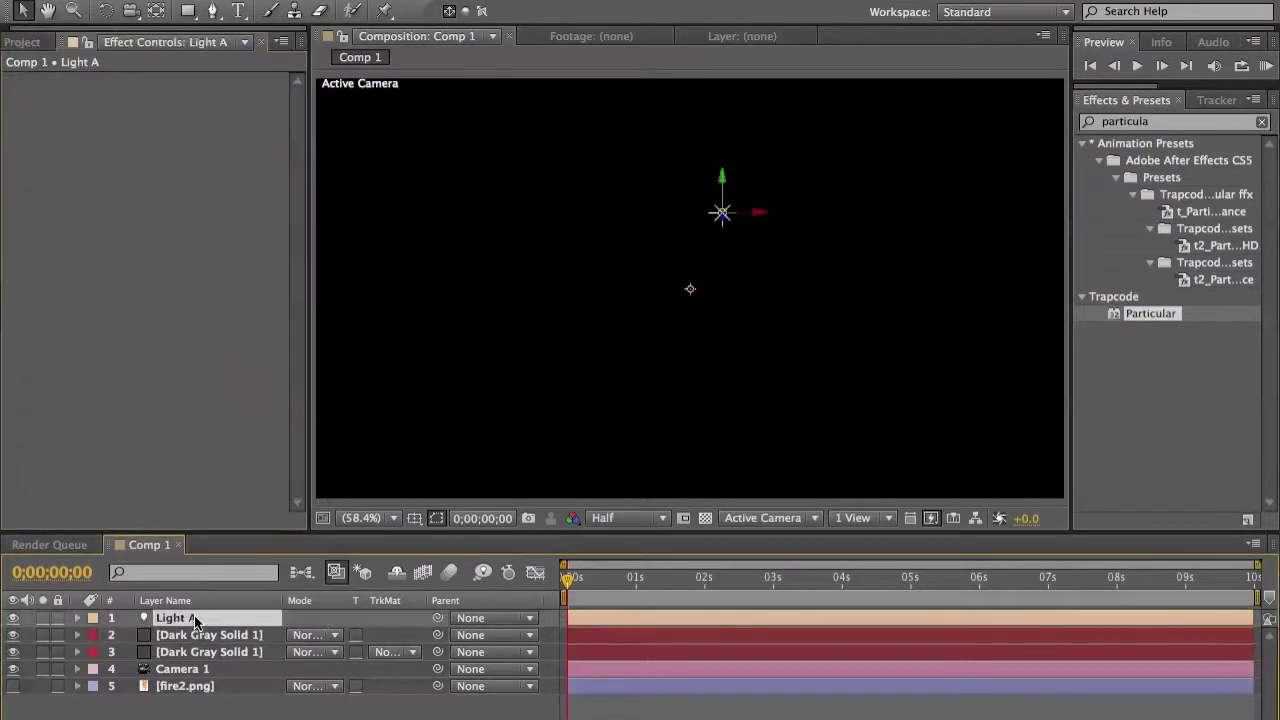
pyautogui.hotkey('ctrl', 'd')
pyautogui.press('Return')
pyautogui.press('BackSpace')
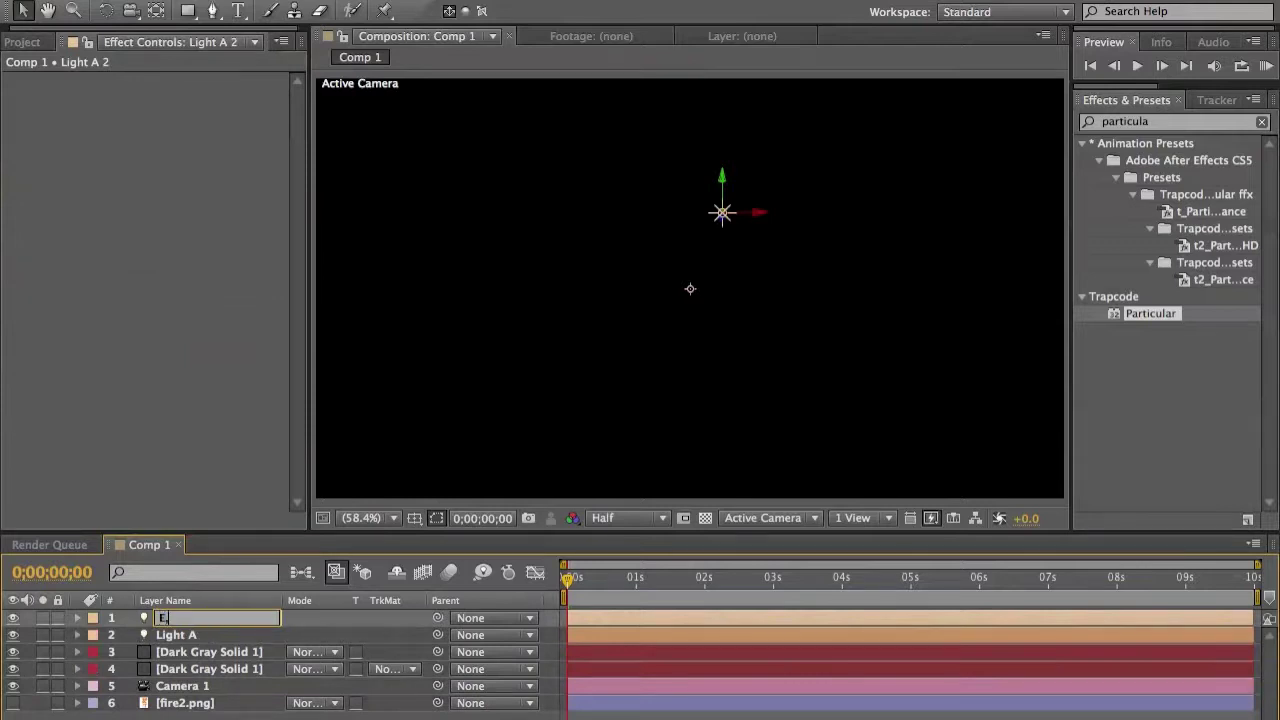
pyautogui.write('Emitter')
pyautogui.press('Return')
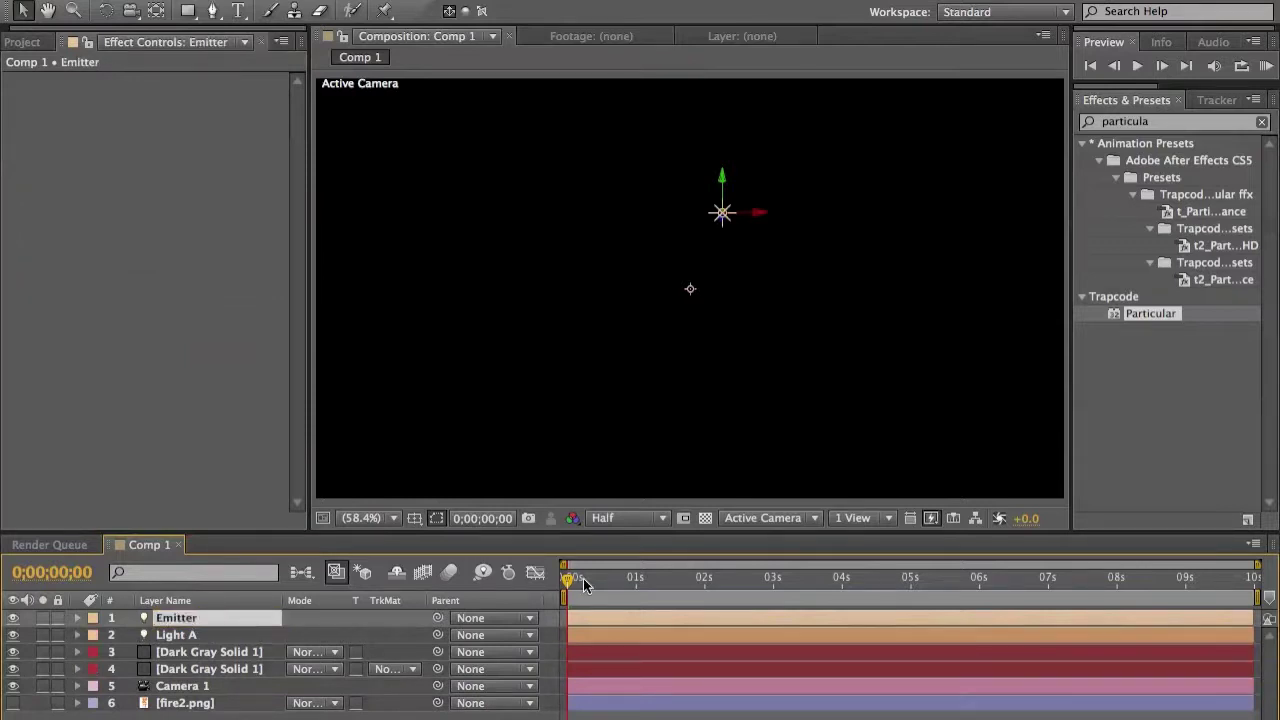
# Move the Emitter light to the lower-left area of the composition and preview both particle systems at 0;00;03;27.
pyautogui.moveTo(721, 223); pyautogui.dragTo(440, 530)
pyautogui.moveTo(706, 590); pyautogui.dragTo(706, 607)
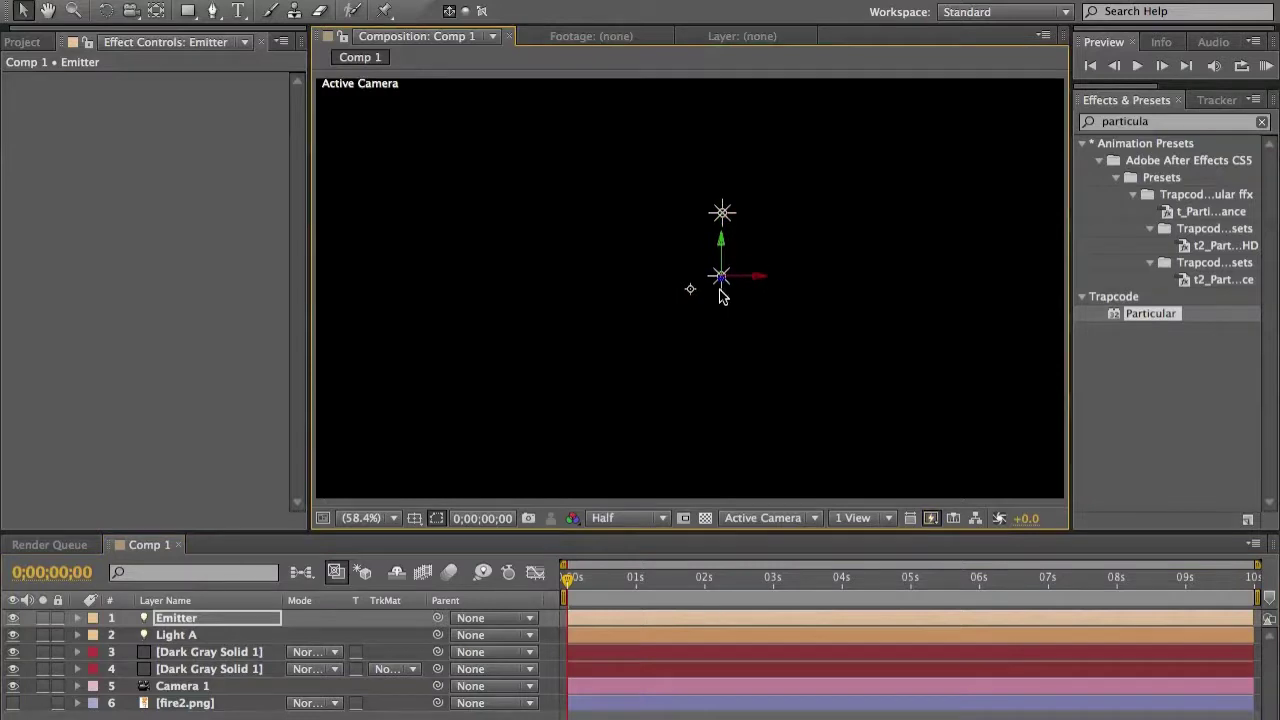
pyautogui.moveTo(722, 295); pyautogui.dragTo(462, 381)
pyautogui.moveTo(588, 580); pyautogui.dragTo(830, 577)
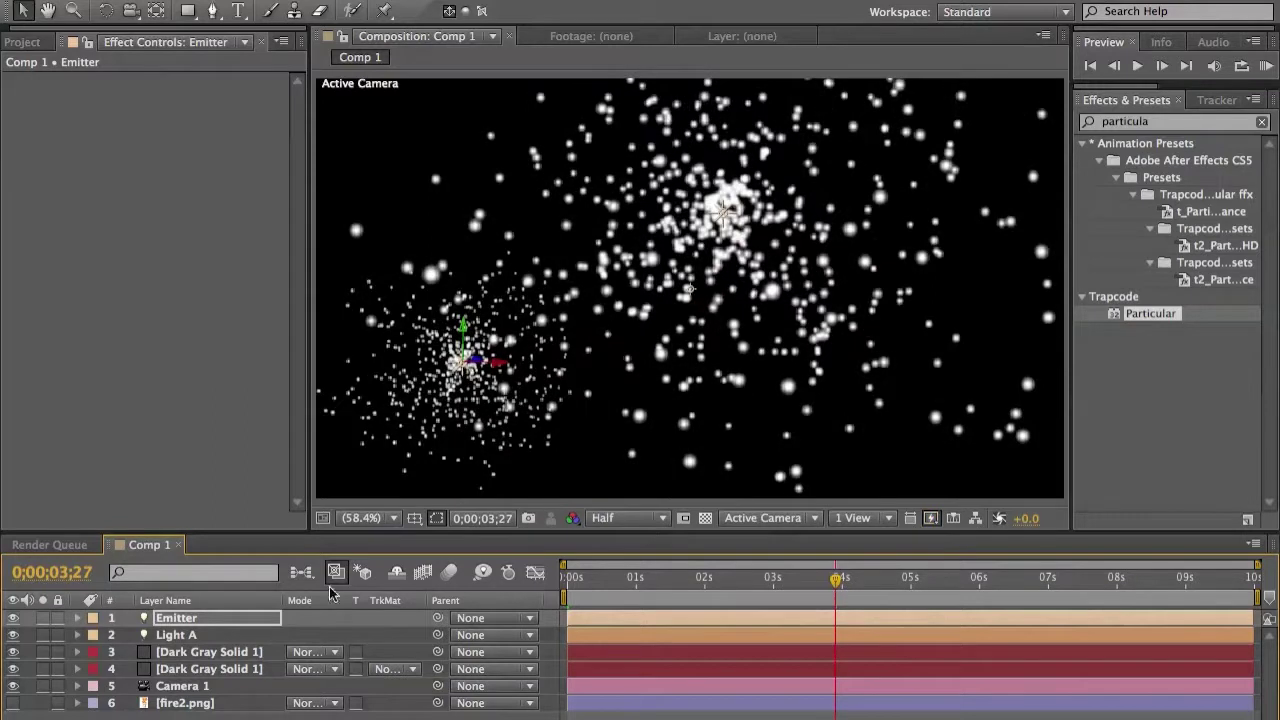
# Delete the Emitter light layer and the duplicate Dark Gray Solid 1 layer directly below Light A.
pyautogui.click(206, 621)
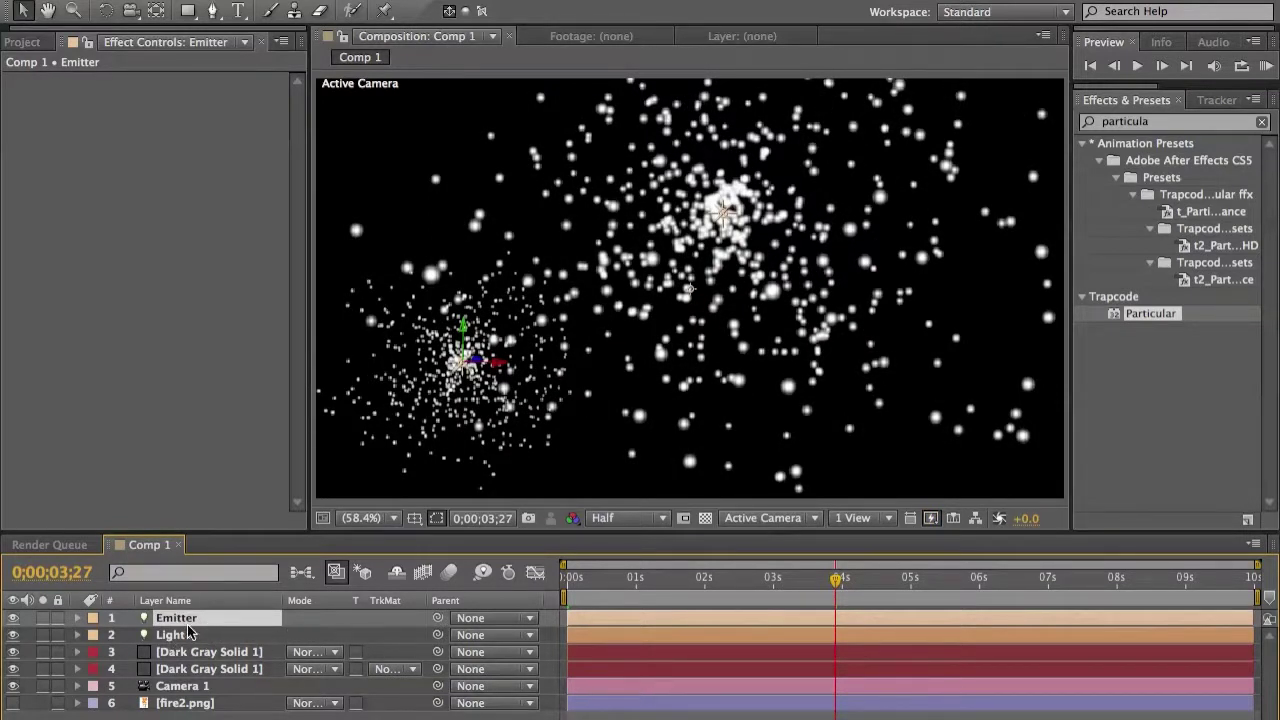
pyautogui.press('Delete')
pyautogui.click(198, 634)
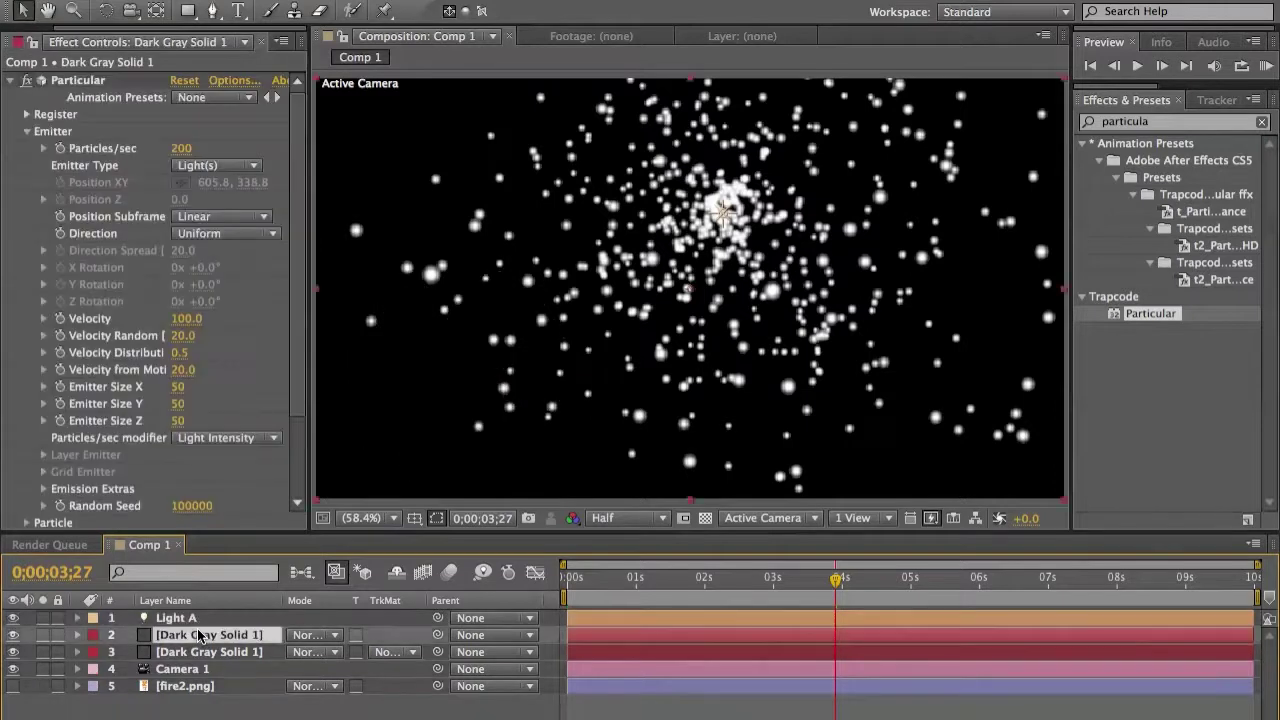
pyautogui.press('Delete')
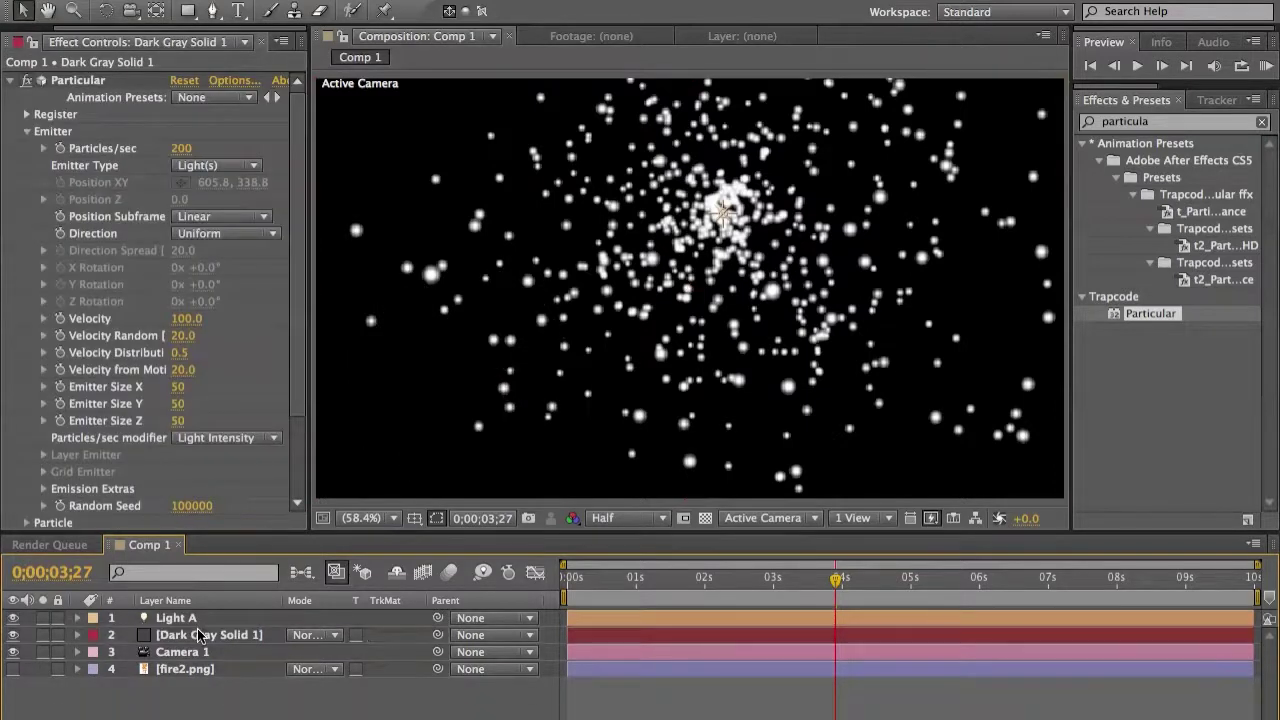
# Set the remaining solid's Particles/sec modifier to None with the current time at 0;00;03;18.
pyautogui.click(204, 639)
pyautogui.moveTo(746, 582); pyautogui.dragTo(648, 614)
pyautogui.scroll(-3, 86, 170)
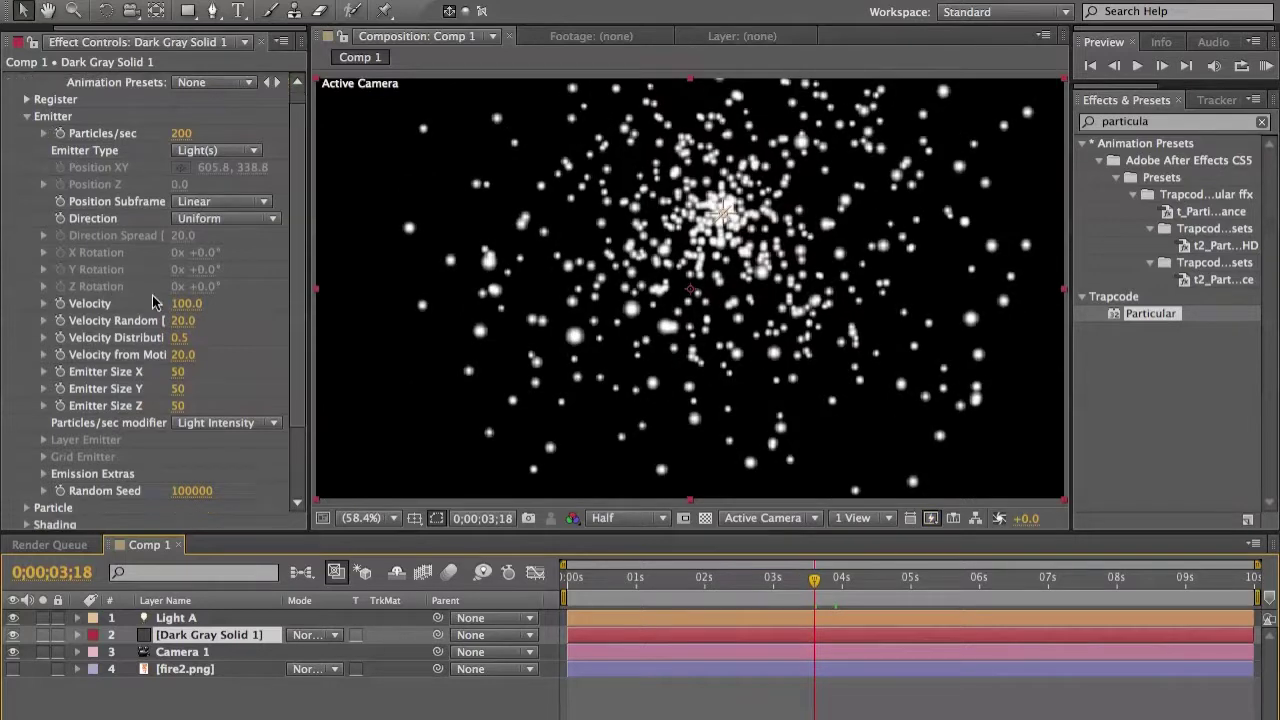
pyautogui.moveTo(168, 326); pyautogui.dragTo(215, 375)
pyautogui.press('super+z')
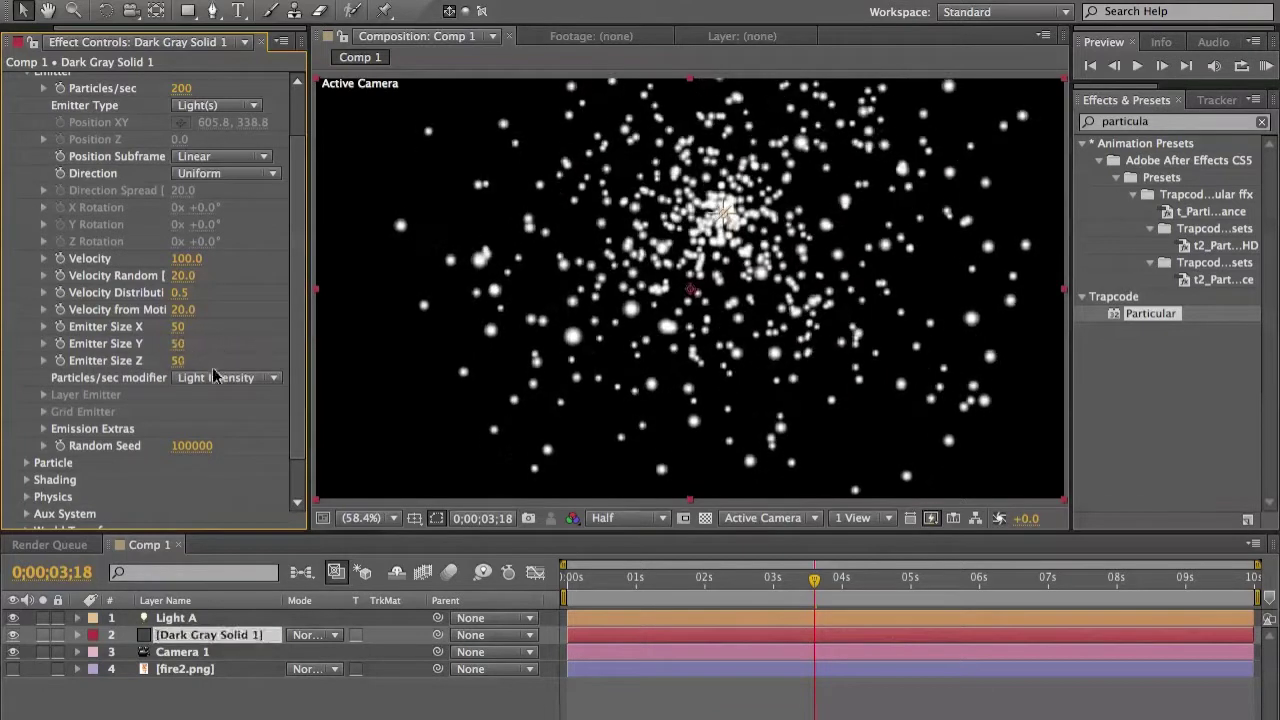
pyautogui.click(215, 377)
pyautogui.click(209, 453)
pyautogui.scroll(3, 178, 418)
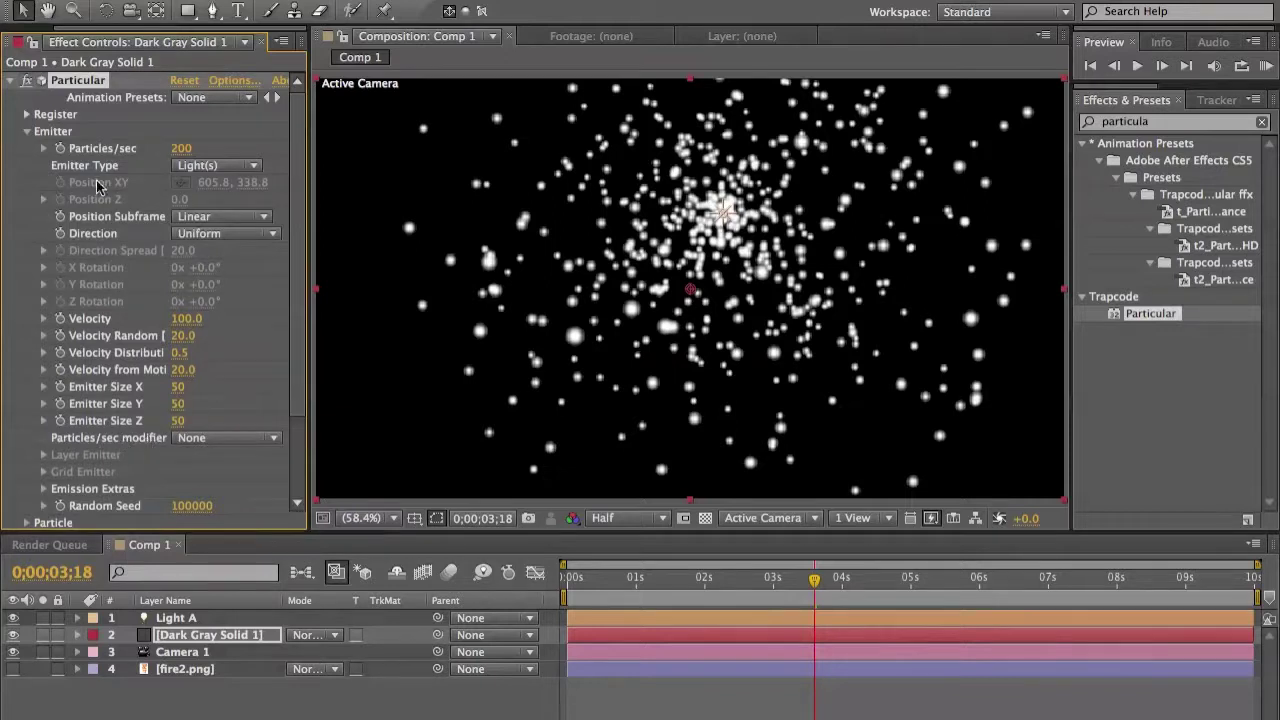
# Set the particle Life to 1 second in the solid's Particular effect.
pyautogui.click(28, 131)
pyautogui.click(28, 148)
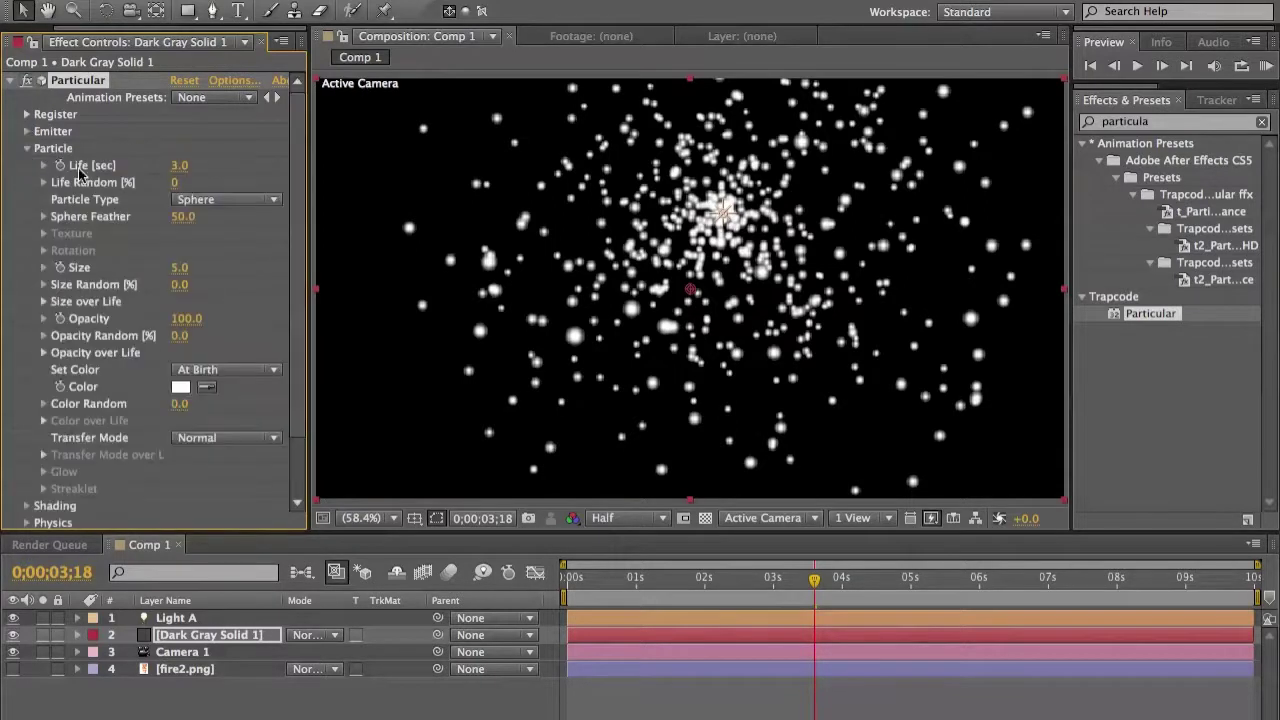
pyautogui.click(180, 166)
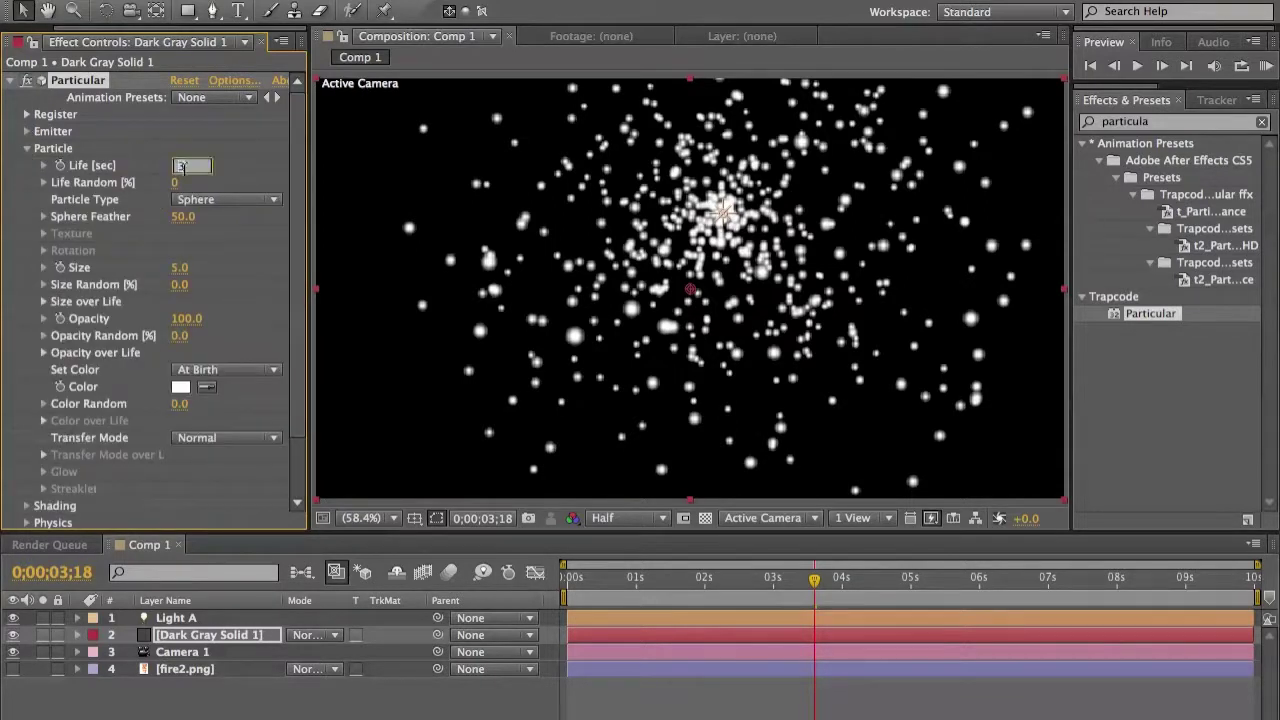
pyautogui.write('1')
pyautogui.press('Return')
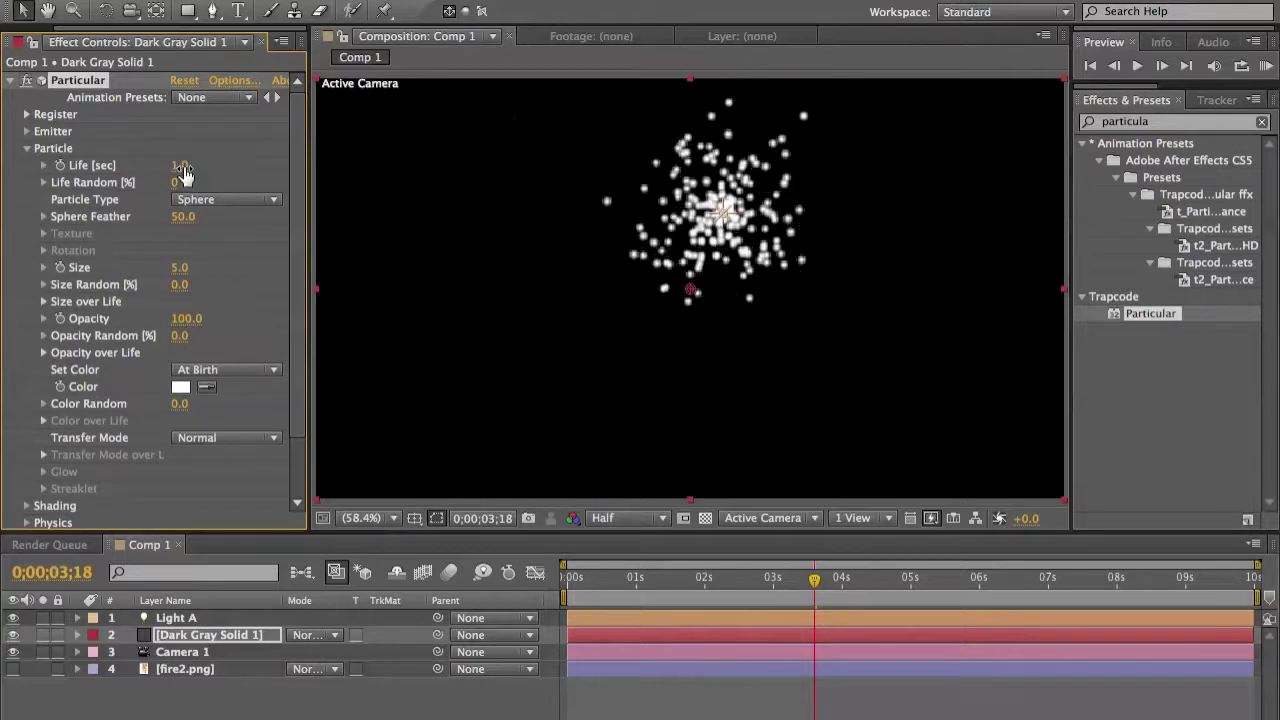
# Try a Life Random of 100% for the particles.
pyautogui.click(180, 182)
pyautogui.write('100')
pyautogui.press('Return')
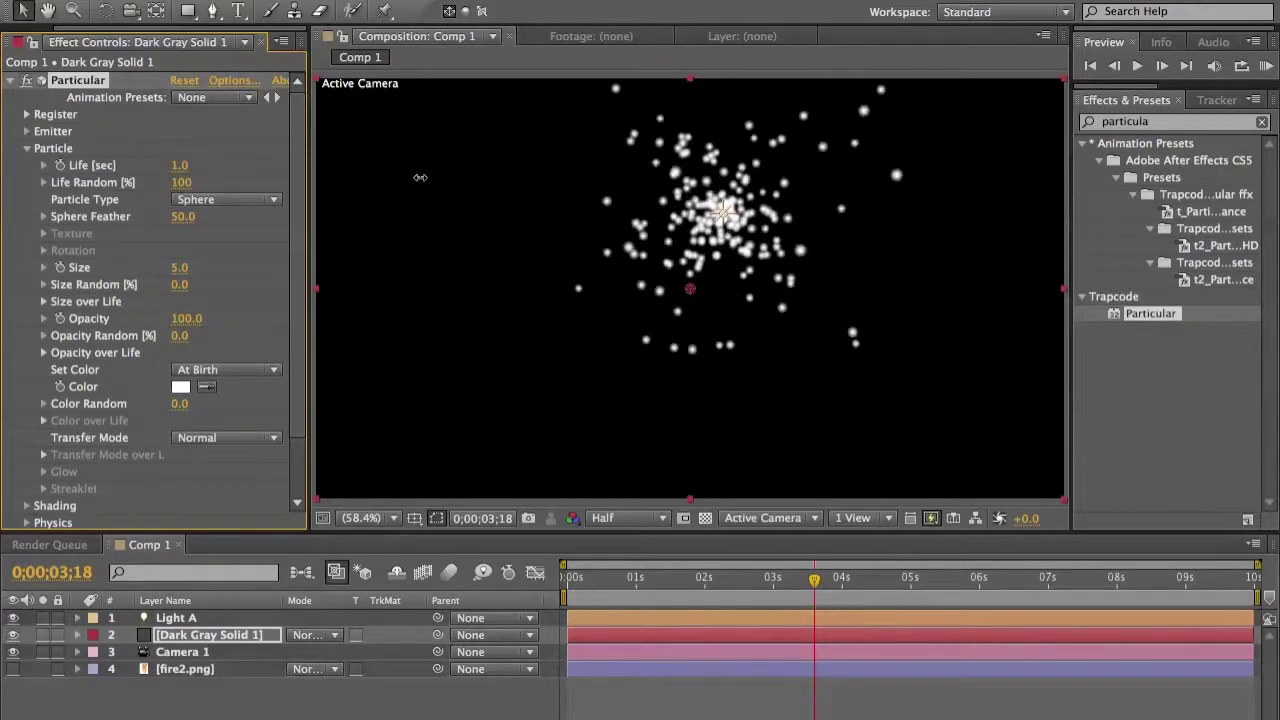
# Try the particle types Glow Sphere, Star, Cloudlet and Streaklet one after another.
pyautogui.click(258, 201)
pyautogui.click(240, 238)
pyautogui.click(220, 203)
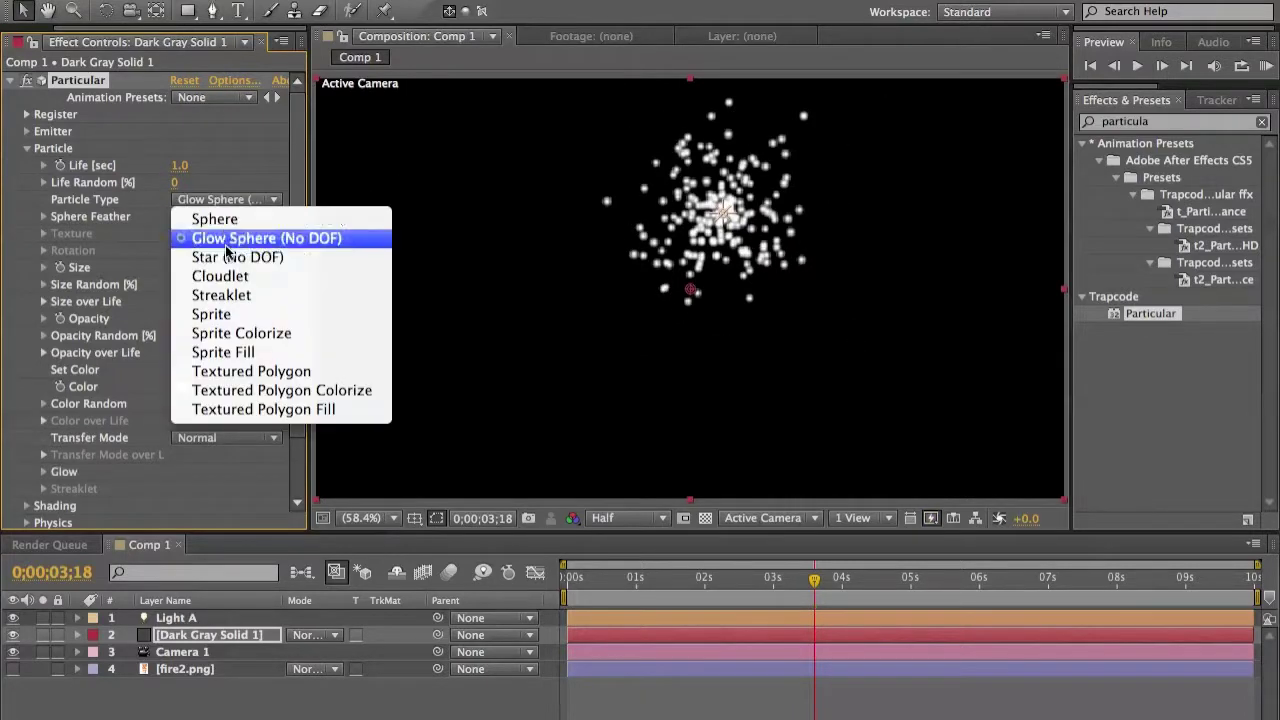
pyautogui.click(228, 257)
pyautogui.click(216, 201)
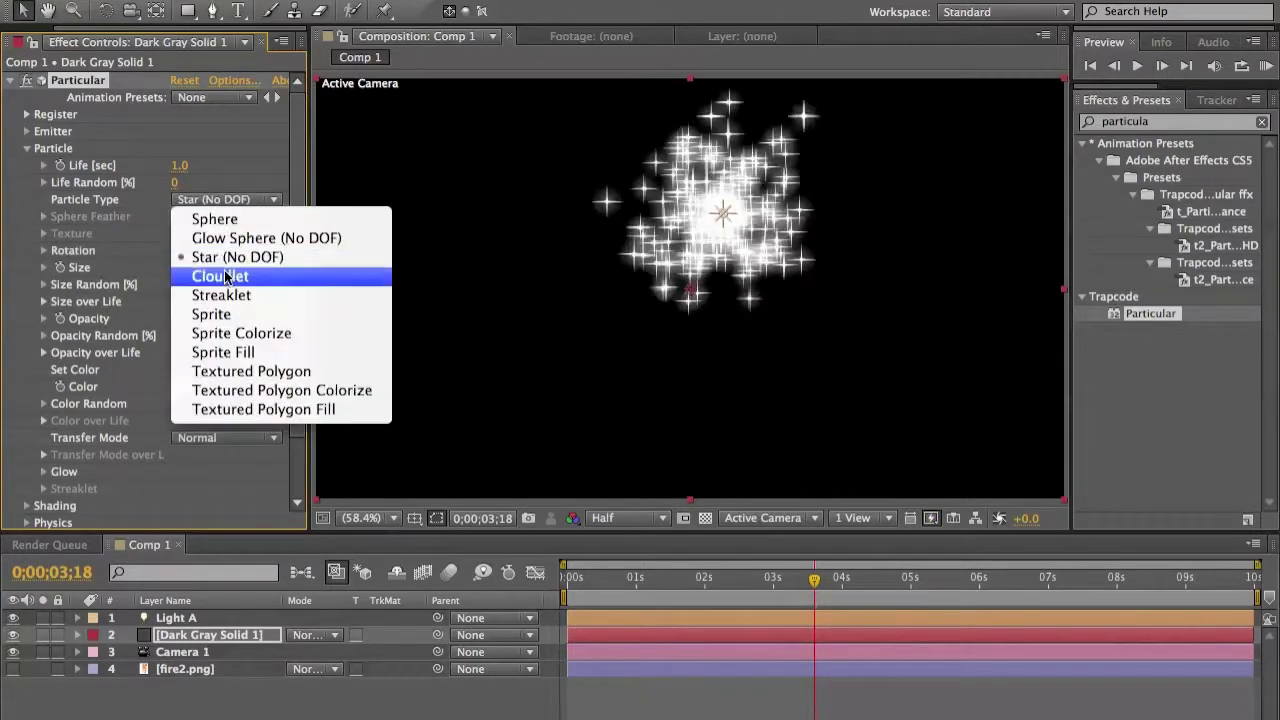
pyautogui.click(225, 277)
pyautogui.click(220, 200)
pyautogui.click(221, 295)
# Set the particle type to Sprite and use the fire2.png layer as its texture.
pyautogui.click(222, 201)
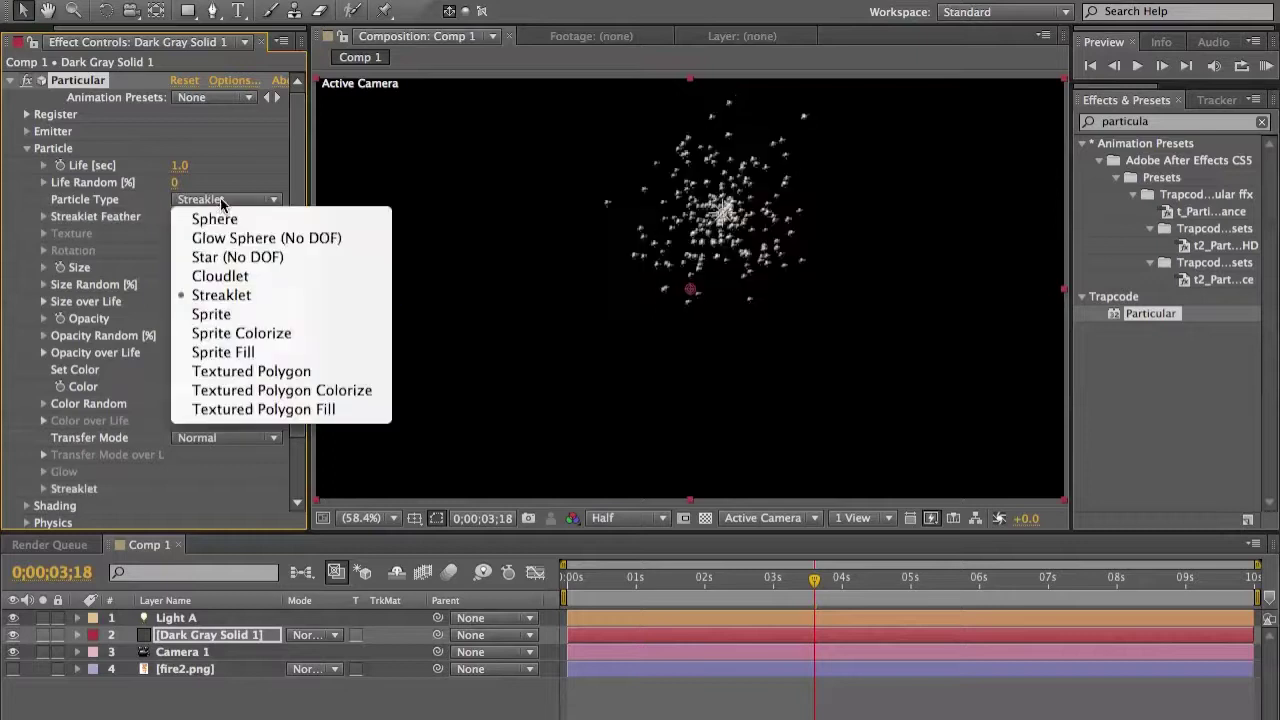
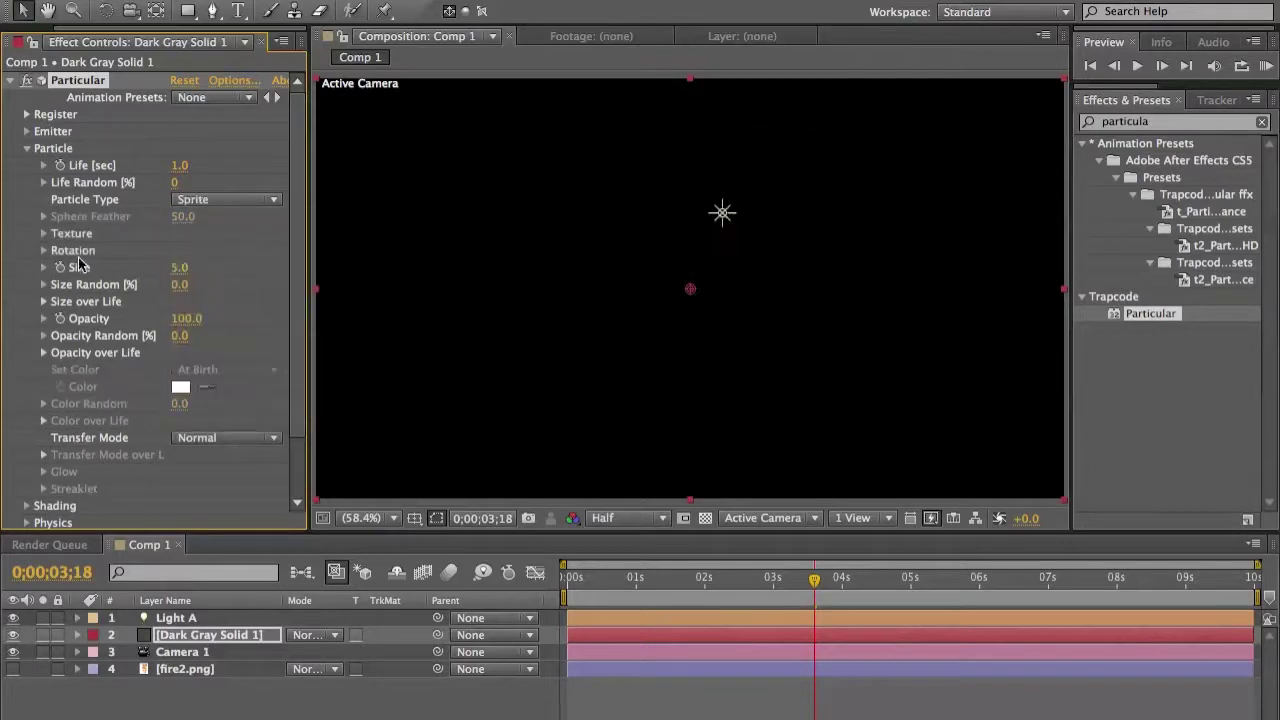
pyautogui.click(256, 199)
pyautogui.click(256, 199)
pyautogui.click(259, 200)
pyautogui.click(256, 200)
pyautogui.click(255, 203)
pyautogui.click(250, 205)
pyautogui.click(44, 234)
pyautogui.click(200, 250)
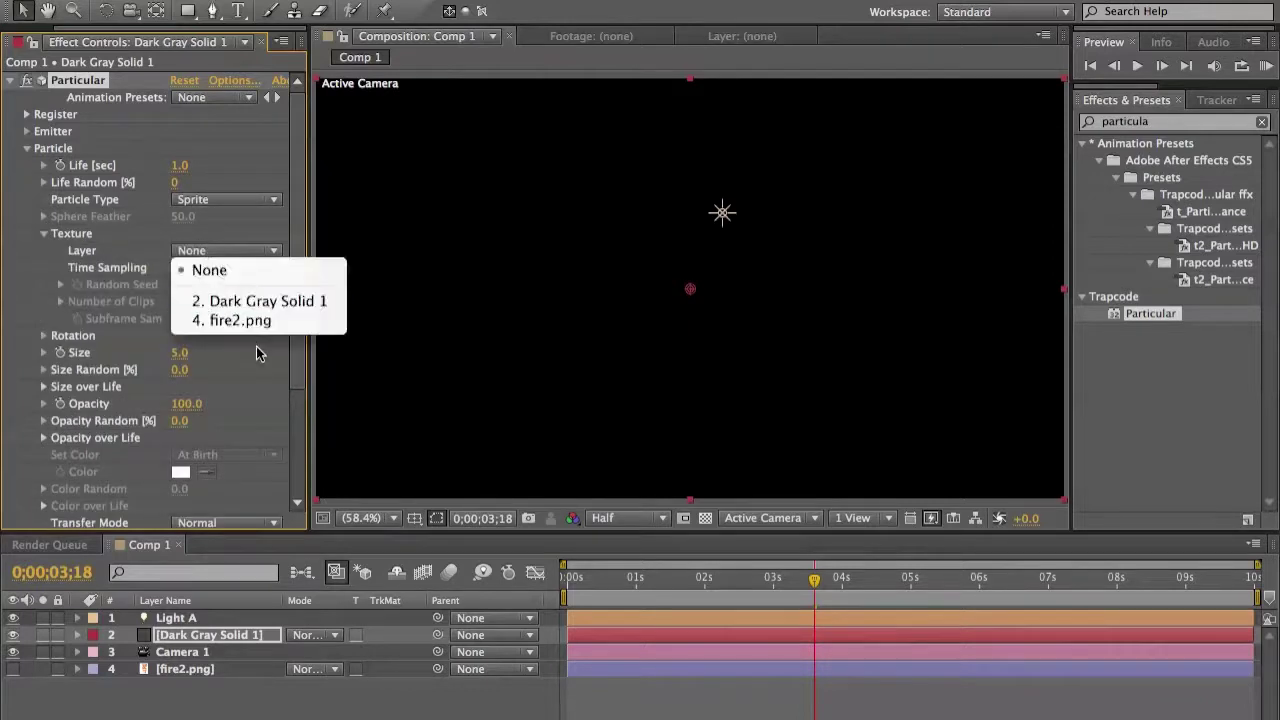
pyautogui.click(250, 322)
# Show the fire2.png layer to examine the flame image up close, fit the composition view and hide the layer again.
pyautogui.click(199, 673)
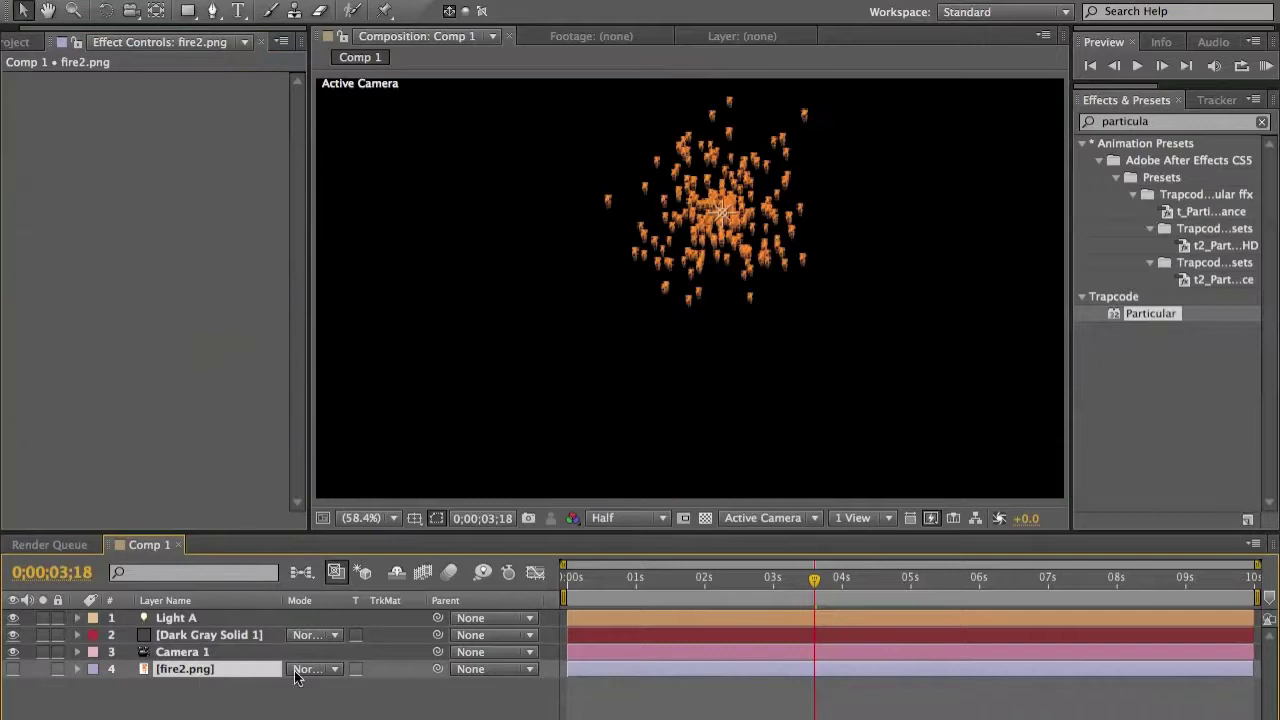
pyautogui.click(13, 669)
pyautogui.scroll(2, 685, 292)
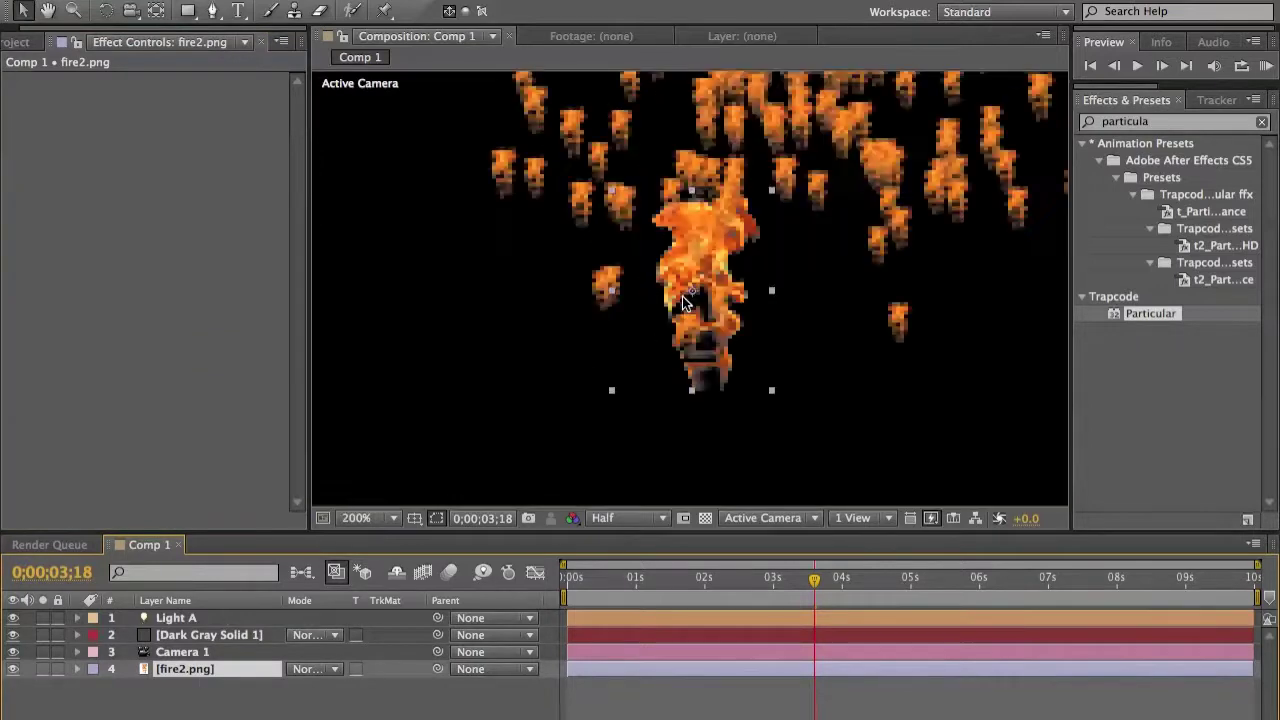
pyautogui.click(367, 518)
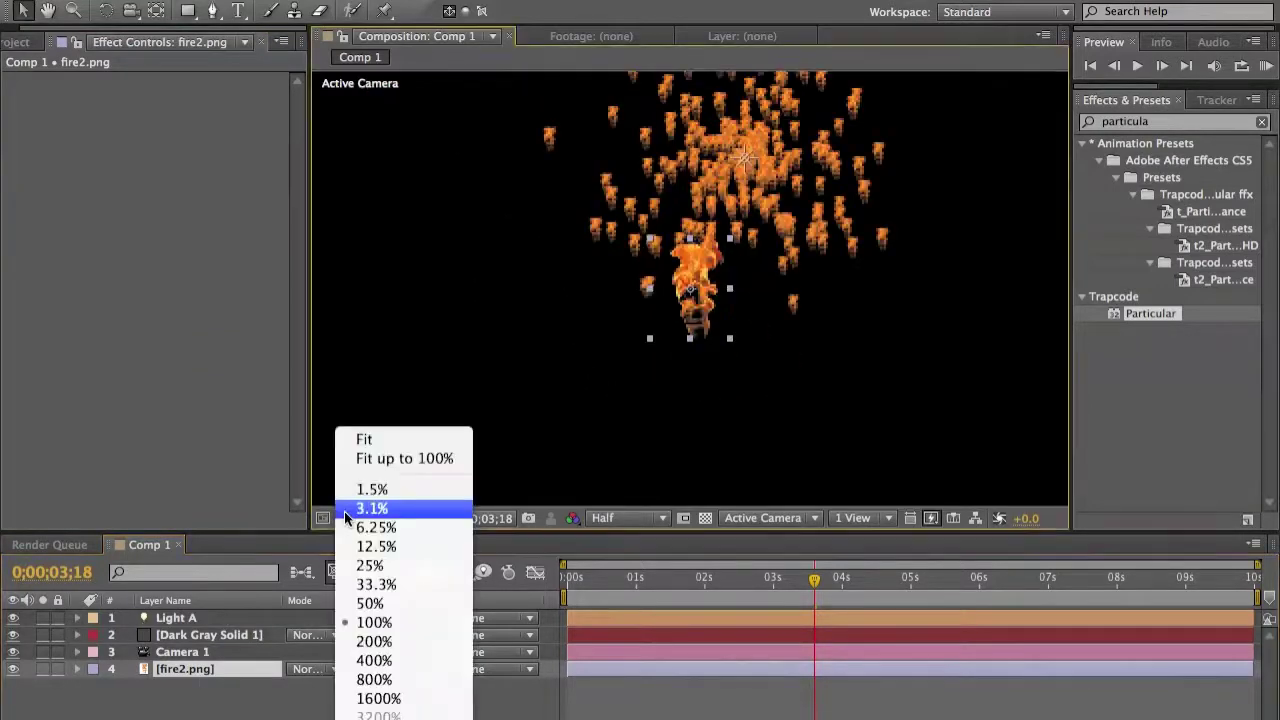
pyautogui.click(371, 440)
pyautogui.click(213, 635)
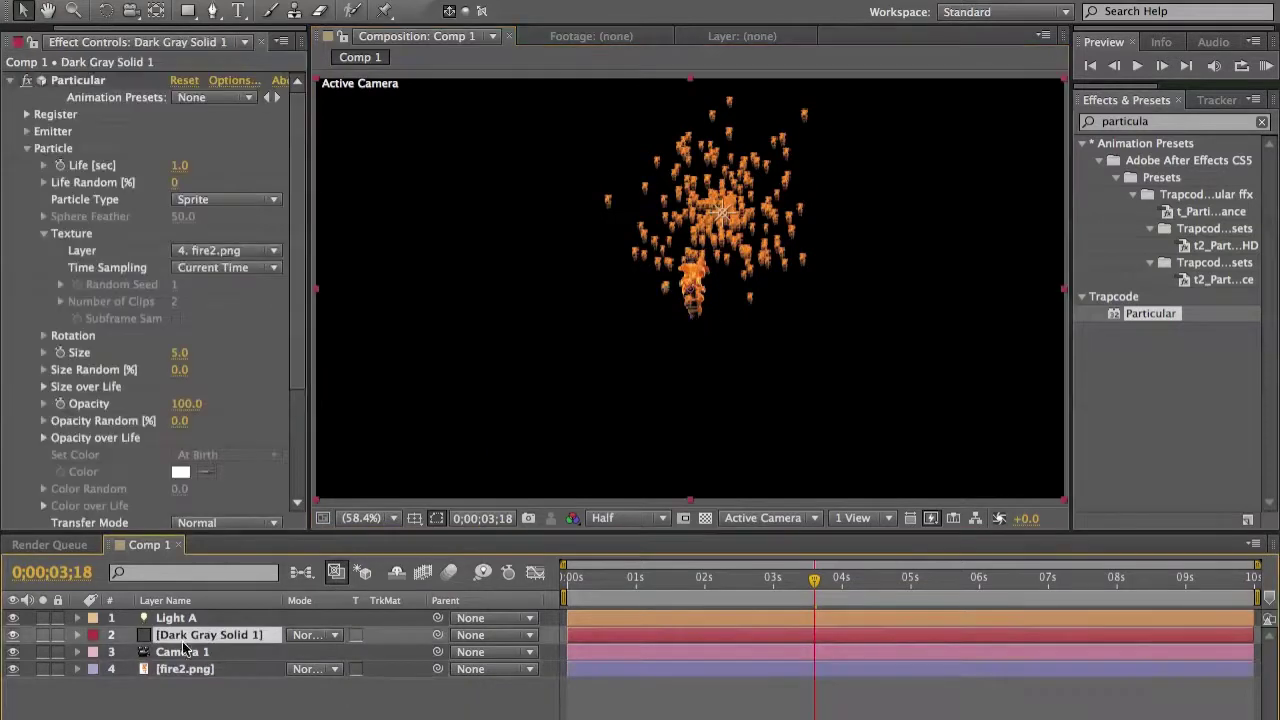
pyautogui.click(13, 669)
pyautogui.click(217, 270)
pyautogui.click(96, 253)
pyautogui.click(46, 237)
pyautogui.click(46, 237)
pyautogui.click(212, 250)
pyautogui.click(213, 253)
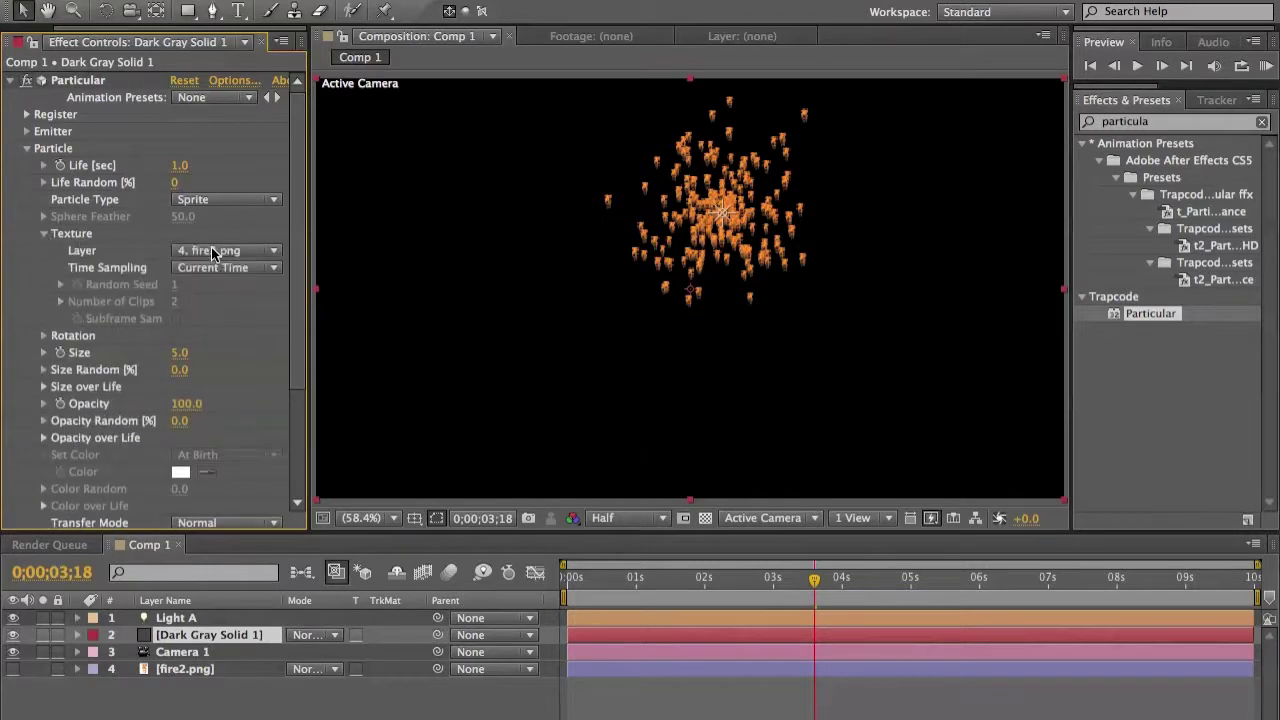
pyautogui.click(44, 234)
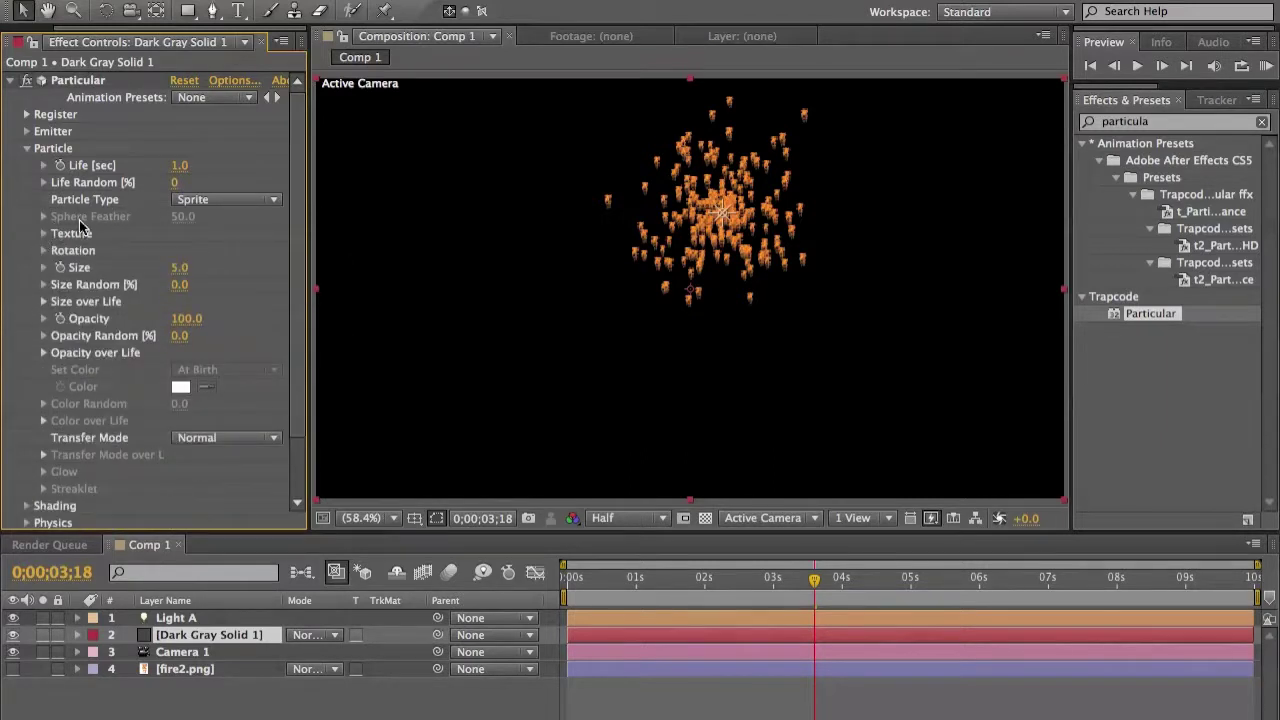
# Duplicate the Dark Gray Solid 1 layer and remove the Particular effect from the upper copy.
pyautogui.click(239, 637)
pyautogui.hotkey('ctrl', 'd')
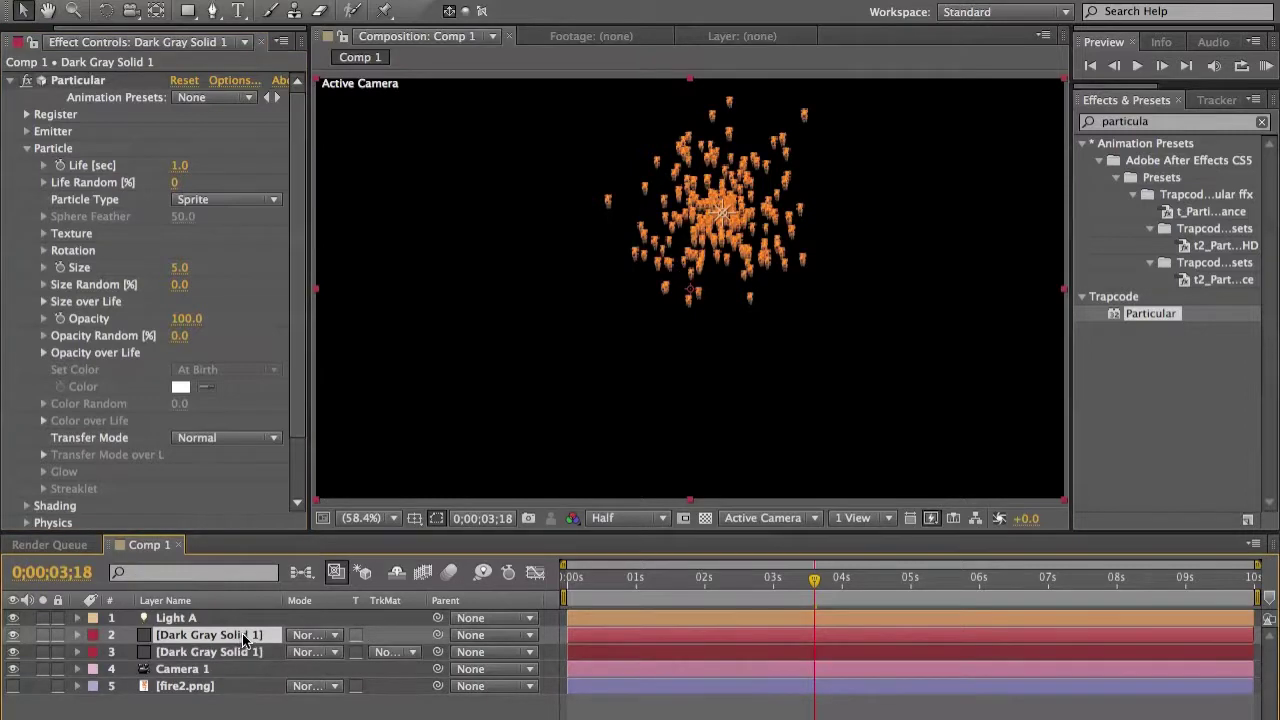
pyautogui.click(75, 84)
pyautogui.press('Delete')
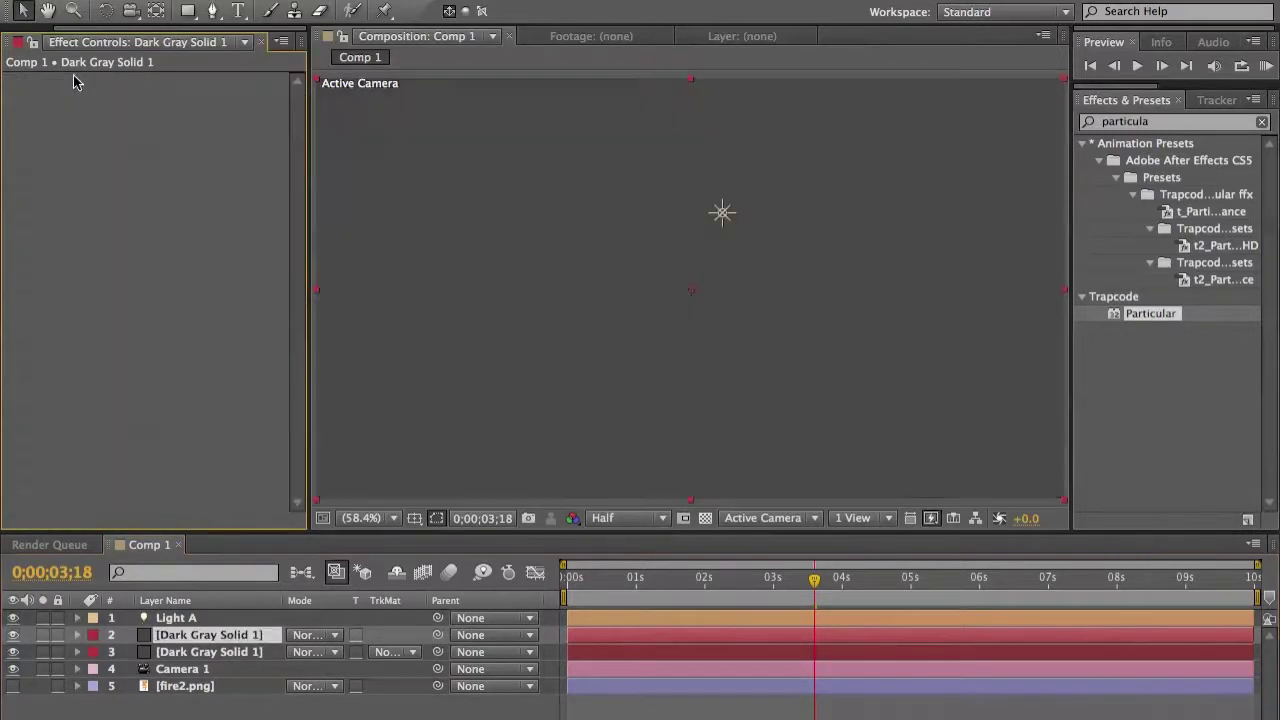
# Search the effects and presets for "fire real" and apply the Fire Real preset to the upper Dark Gray Solid 1 layer.
pyautogui.click(1150, 122)
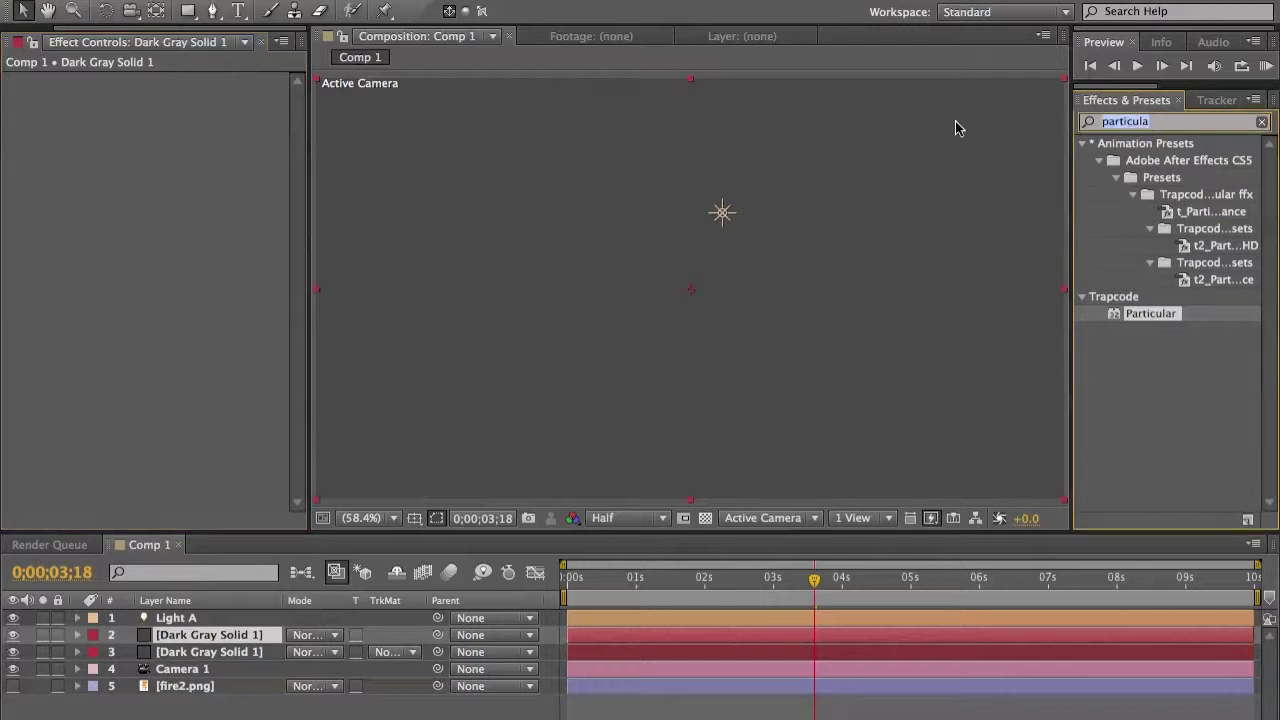
pyautogui.press('BackSpace')
pyautogui.write('fire real')
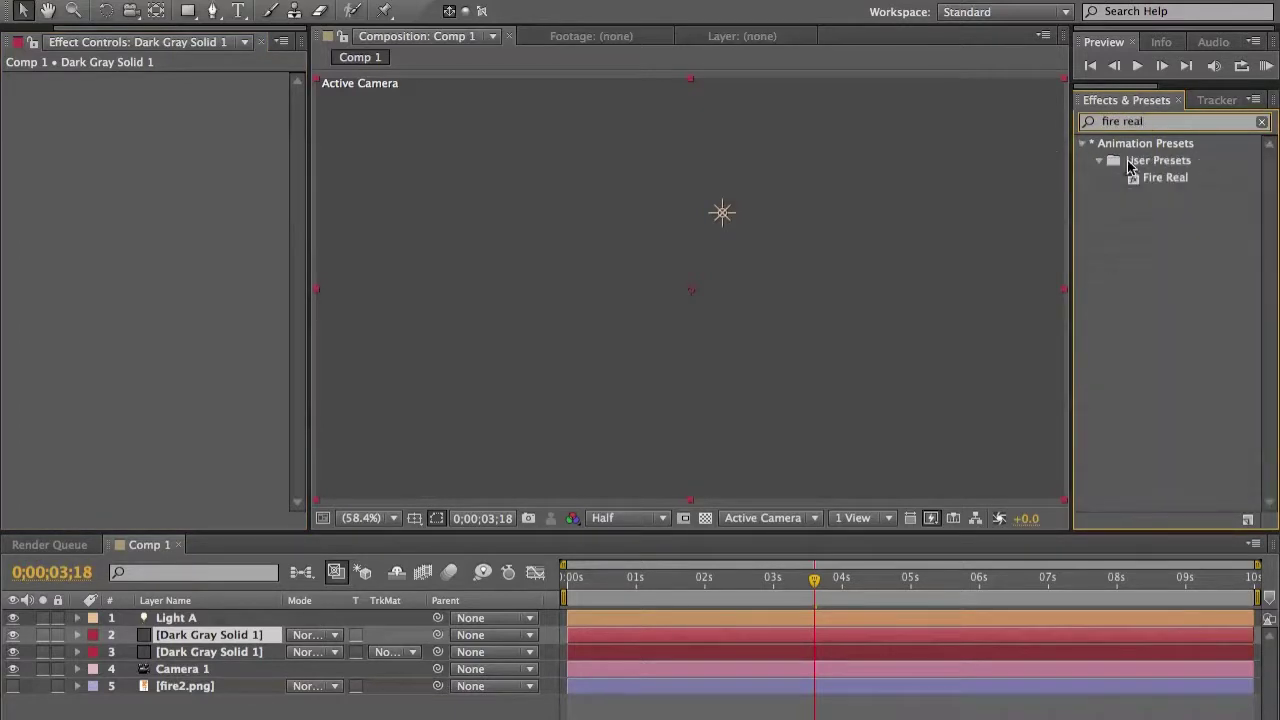
pyautogui.moveTo(1166, 182); pyautogui.dragTo(864, 294)
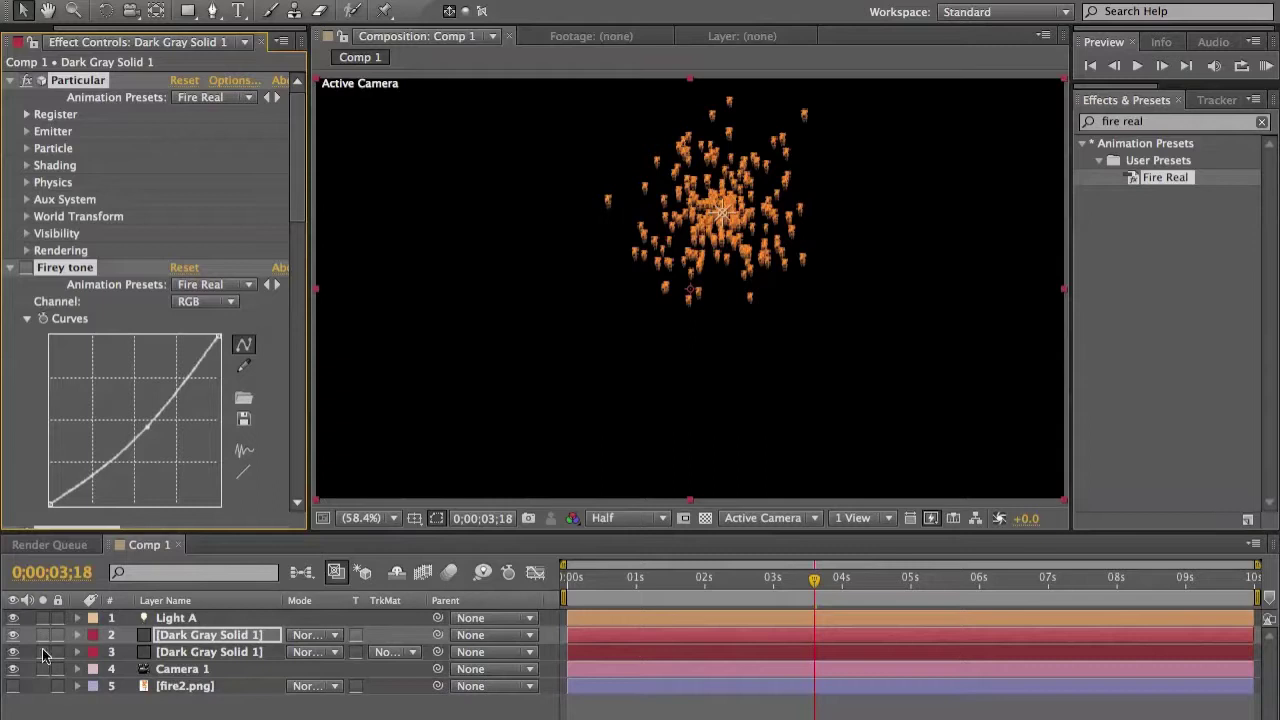
# Hide the lower Dark Gray Solid 1 layer and return to the timeline's start.
pyautogui.click(13, 652)
pyautogui.moveTo(783, 585); pyautogui.dragTo(566, 590)
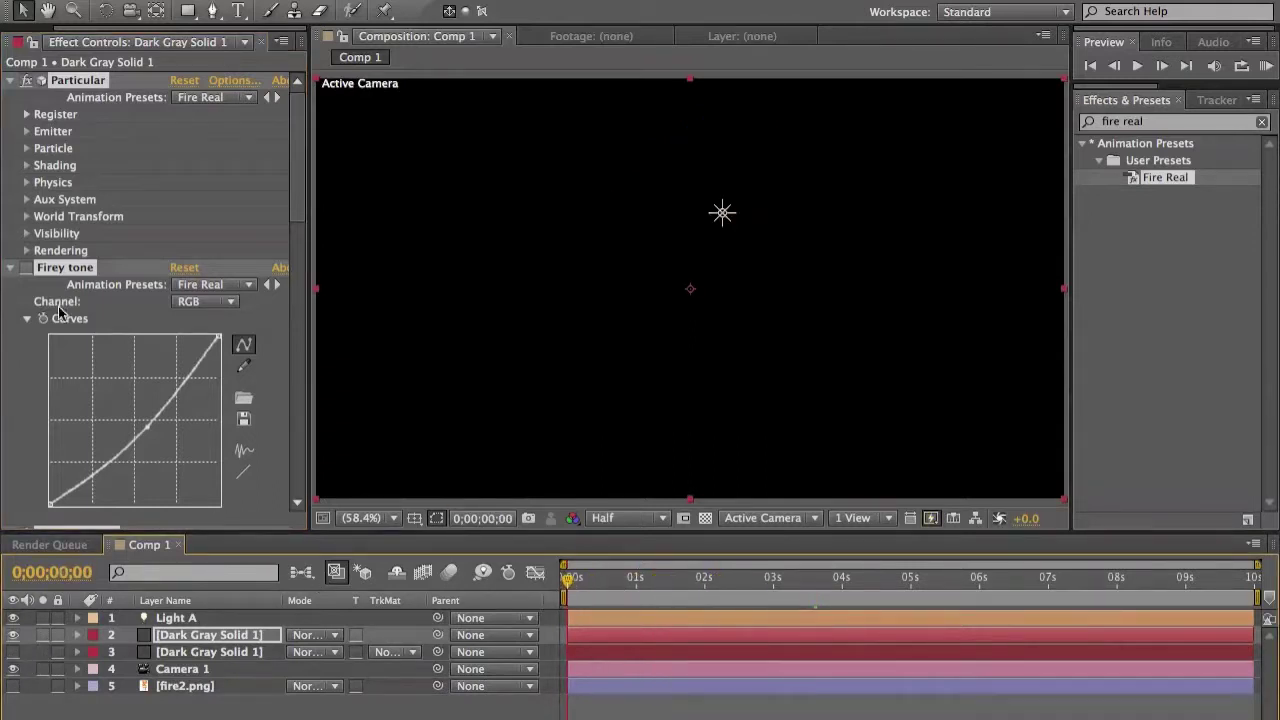
pyautogui.click(188, 688)
# Change the particle type to Sprite in the Particular effect of the solid carrying the Fire Real preset.
pyautogui.click(218, 637)
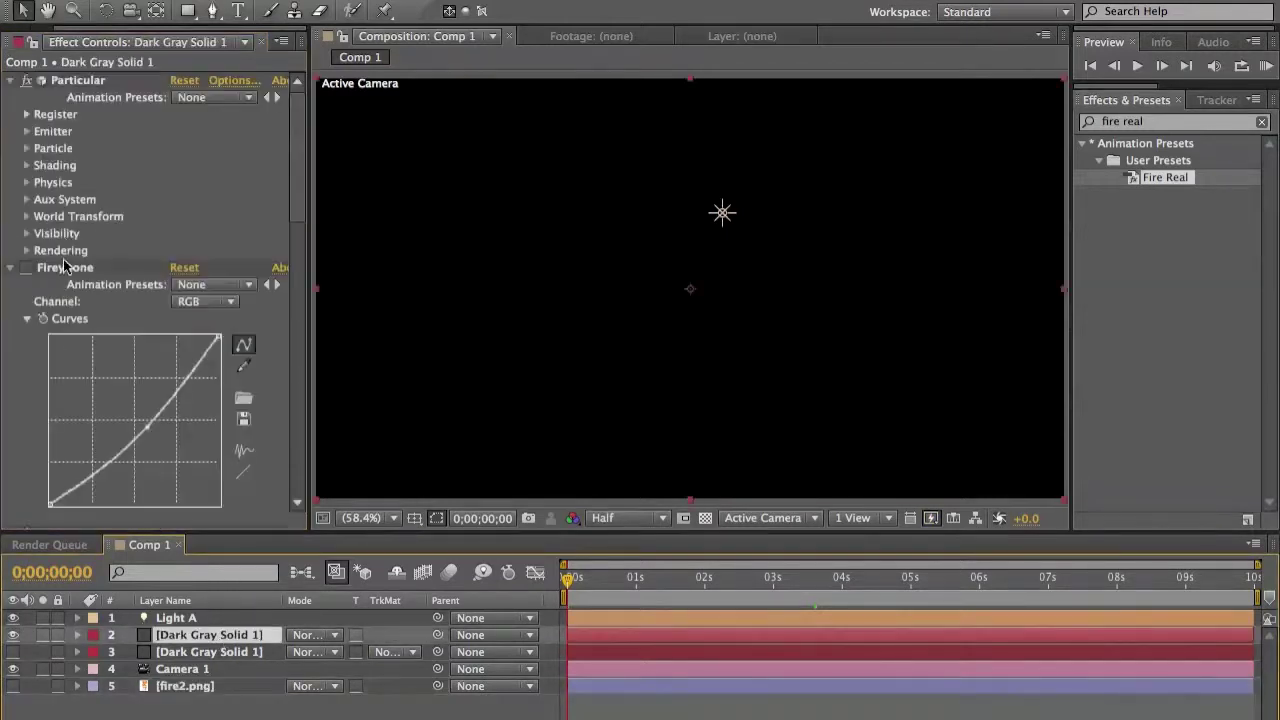
pyautogui.click(26, 131)
pyautogui.click(26, 131)
pyautogui.click(27, 148)
pyautogui.click(228, 199)
pyautogui.click(232, 199)
pyautogui.click(228, 199)
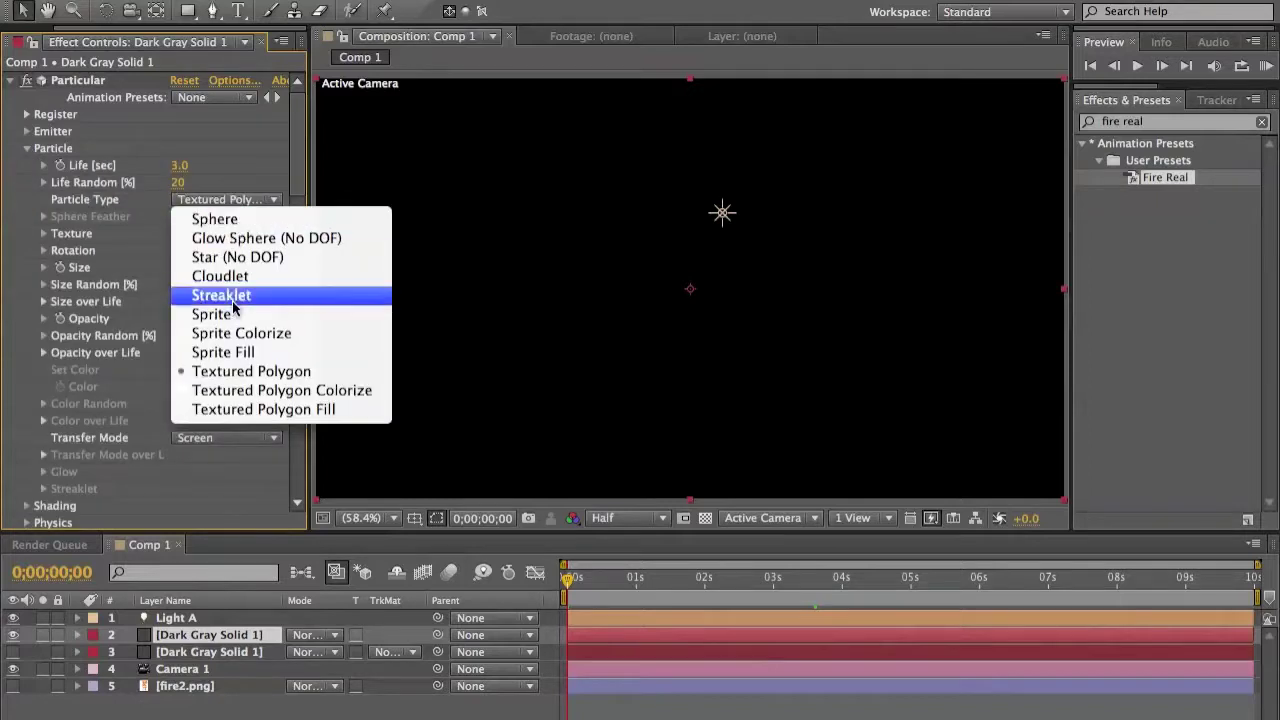
pyautogui.click(211, 314)
# Set the texture layer of the Fire Real particles to fire2.png, dismissing the layer size warning.
pyautogui.click(43, 233)
pyautogui.click(225, 267)
pyautogui.click(222, 250)
pyautogui.click(222, 250)
pyautogui.click(224, 323)
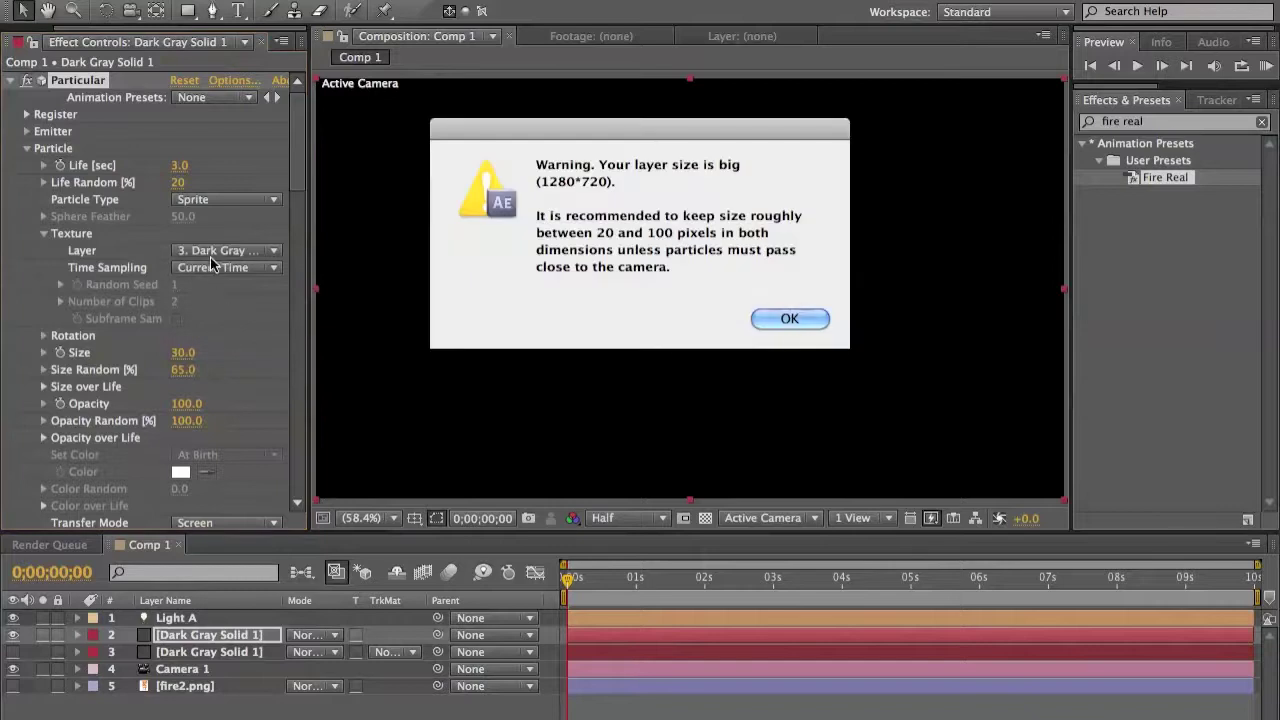
pyautogui.press('Return')
pyautogui.click(205, 250)
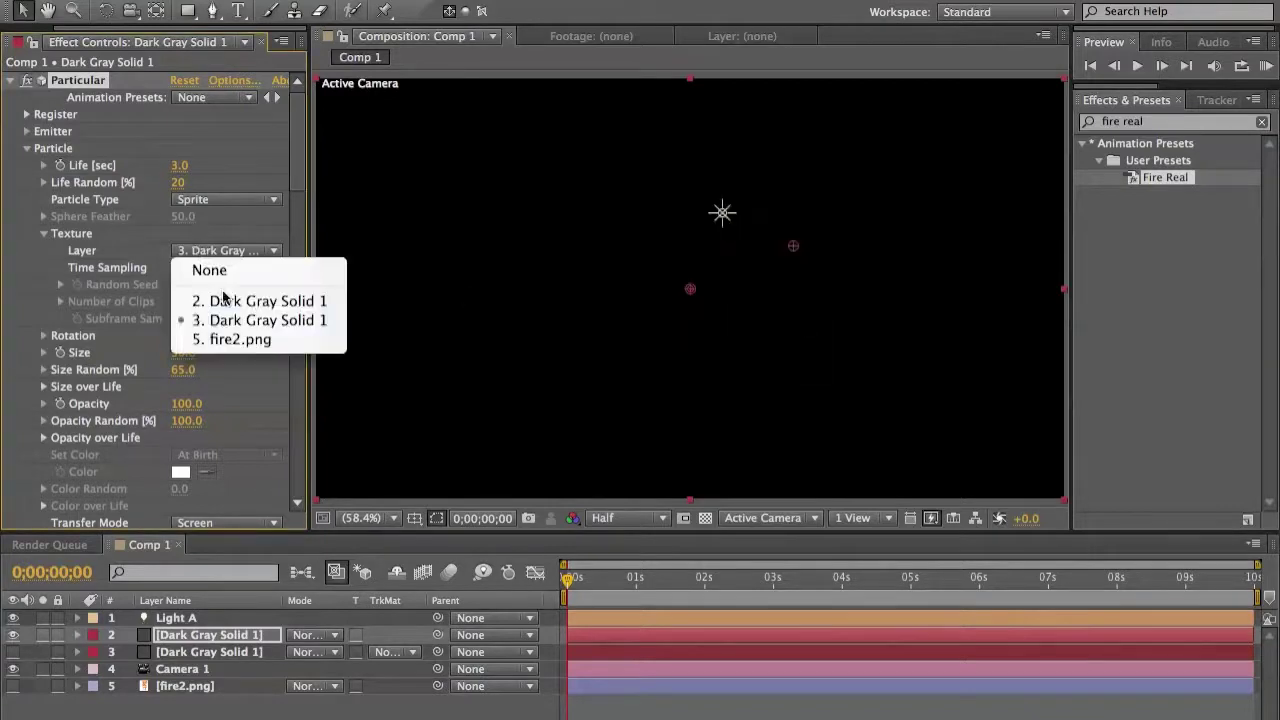
pyautogui.click(225, 340)
# Try moving the fire's emitter point to the composition's lower-left area at 0;00;03;17 and undo the move.
pyautogui.moveTo(575, 590); pyautogui.dragTo(812, 588)
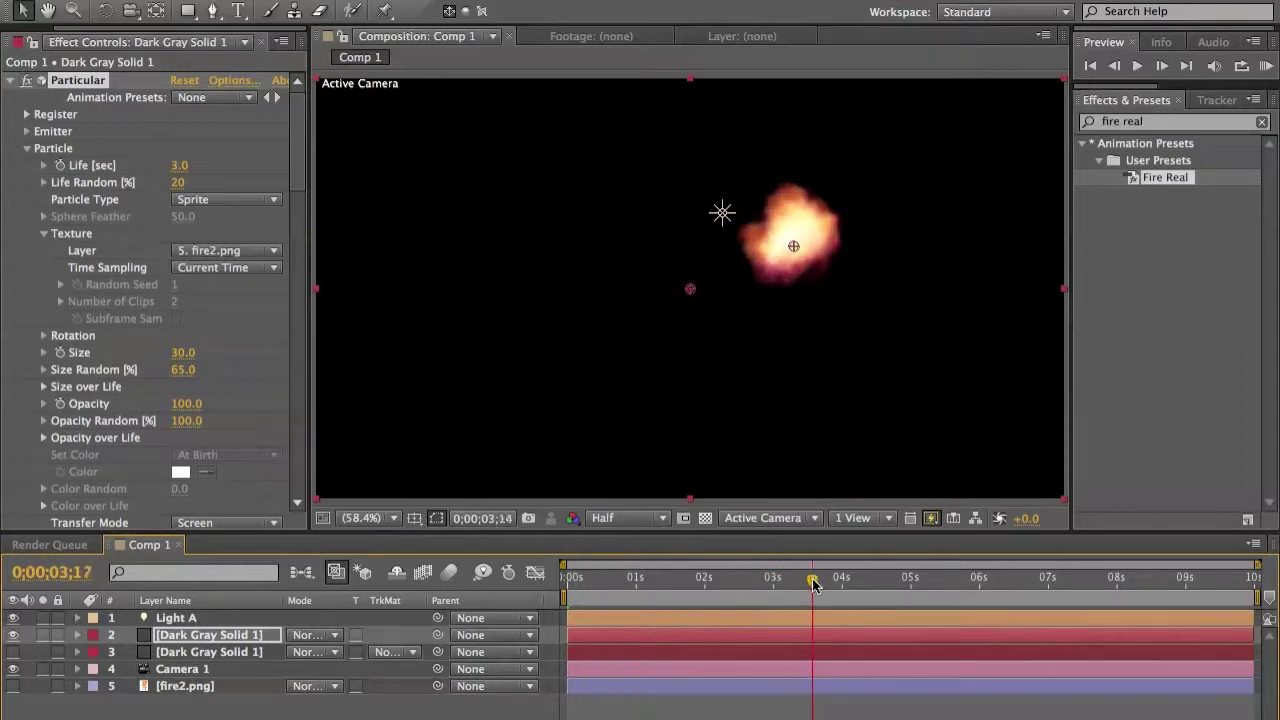
pyautogui.moveTo(795, 252); pyautogui.dragTo(522, 392)
pyautogui.press('super+z')
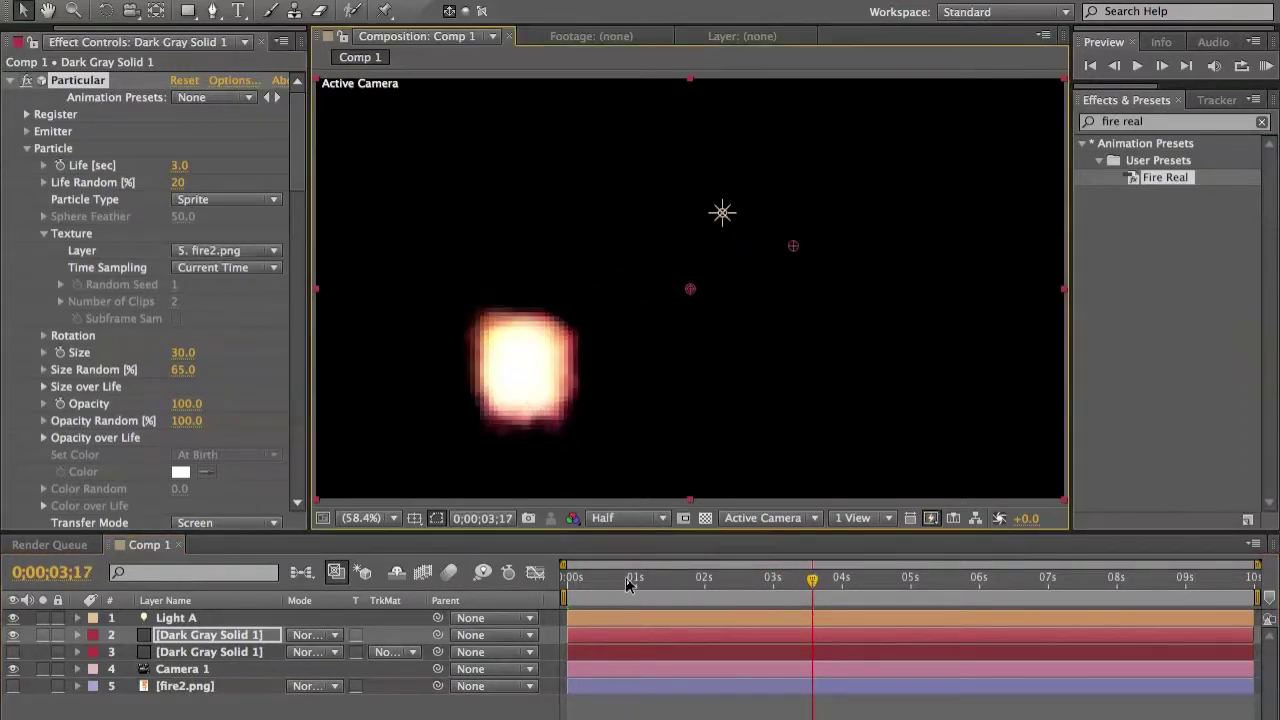
# Expand the Fire Real emitter settings at the timeline's start and enable keyframing for Position XY.
pyautogui.moveTo(627, 580); pyautogui.dragTo(522, 579)
pyautogui.click(26, 148)
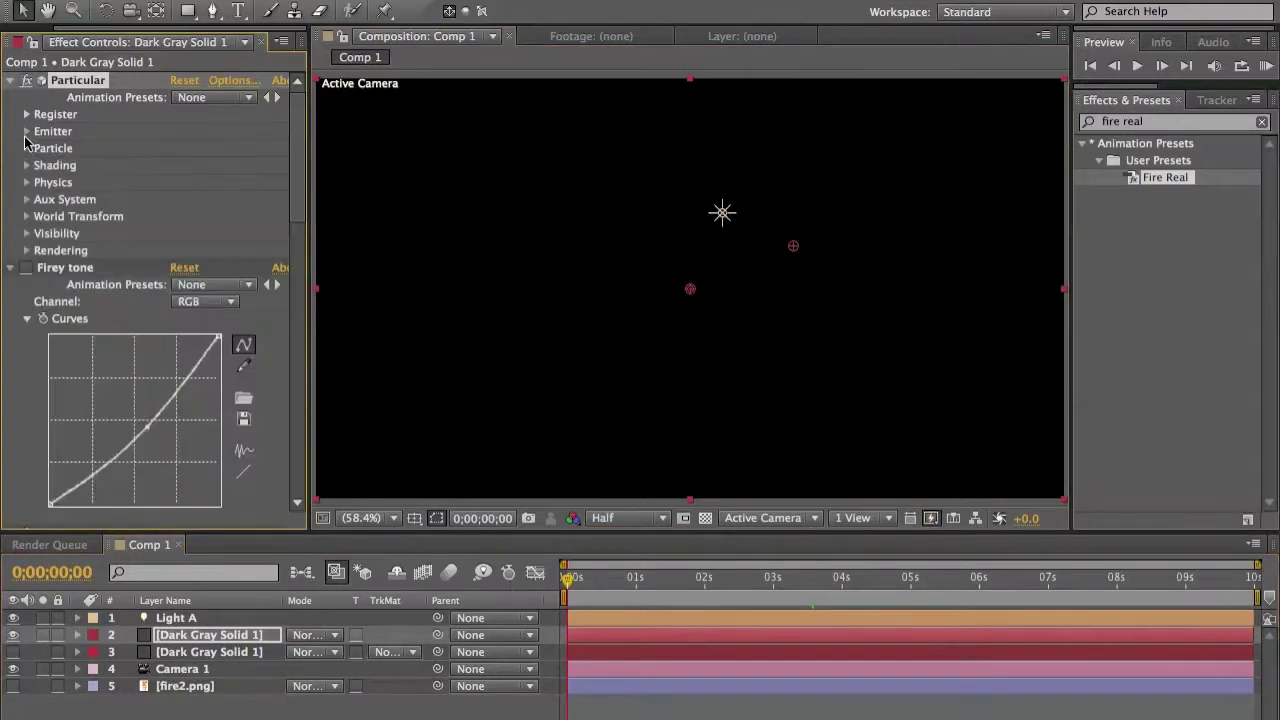
pyautogui.click(26, 131)
pyautogui.click(60, 183)
pyautogui.click(60, 148)
pyautogui.click(61, 183)
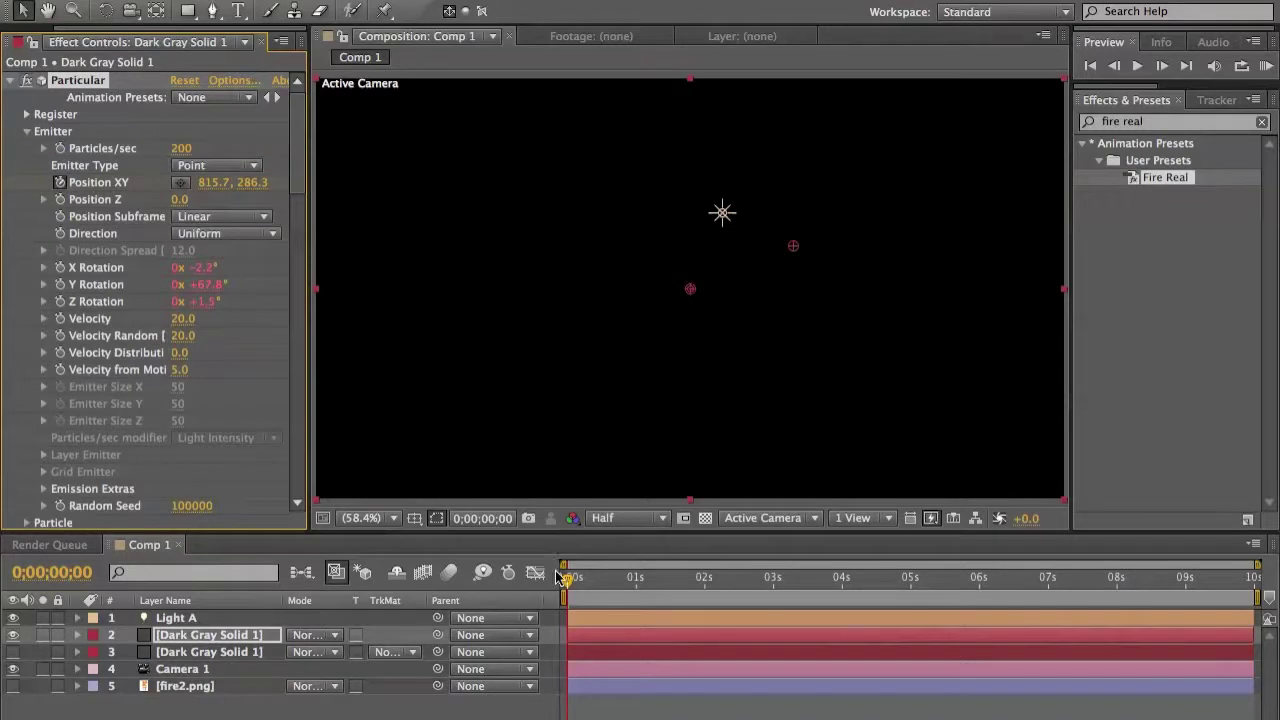
# Move the fire's emitter point to about 336.5, 496.8 at 0;00;00;27 and preview the trail at 0;00;01;03.
pyautogui.moveTo(583, 591); pyautogui.dragTo(629, 582)
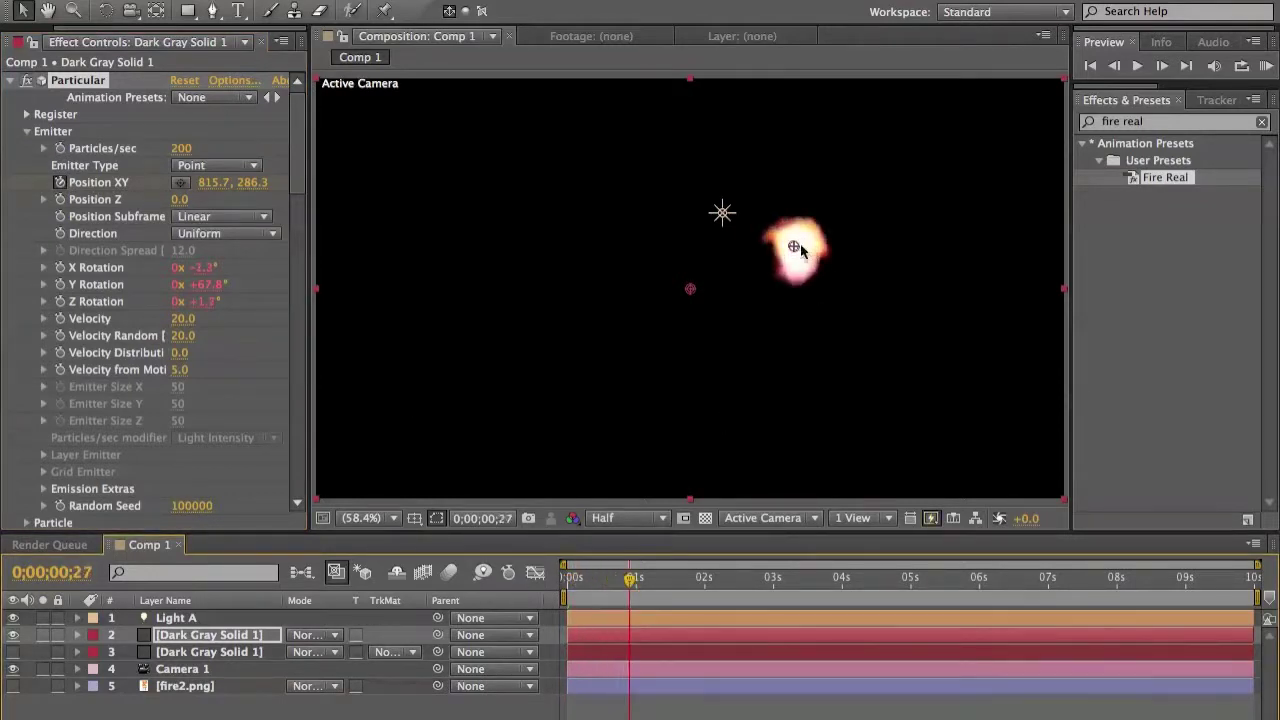
pyautogui.moveTo(705, 289); pyautogui.dragTo(513, 368)
pyautogui.moveTo(630, 585)
pyautogui.mouseDown()
pyautogui.moveTo(563, 583)
pyautogui.moveTo(665, 584)
pyautogui.moveTo(643, 584)
pyautogui.mouseUp()
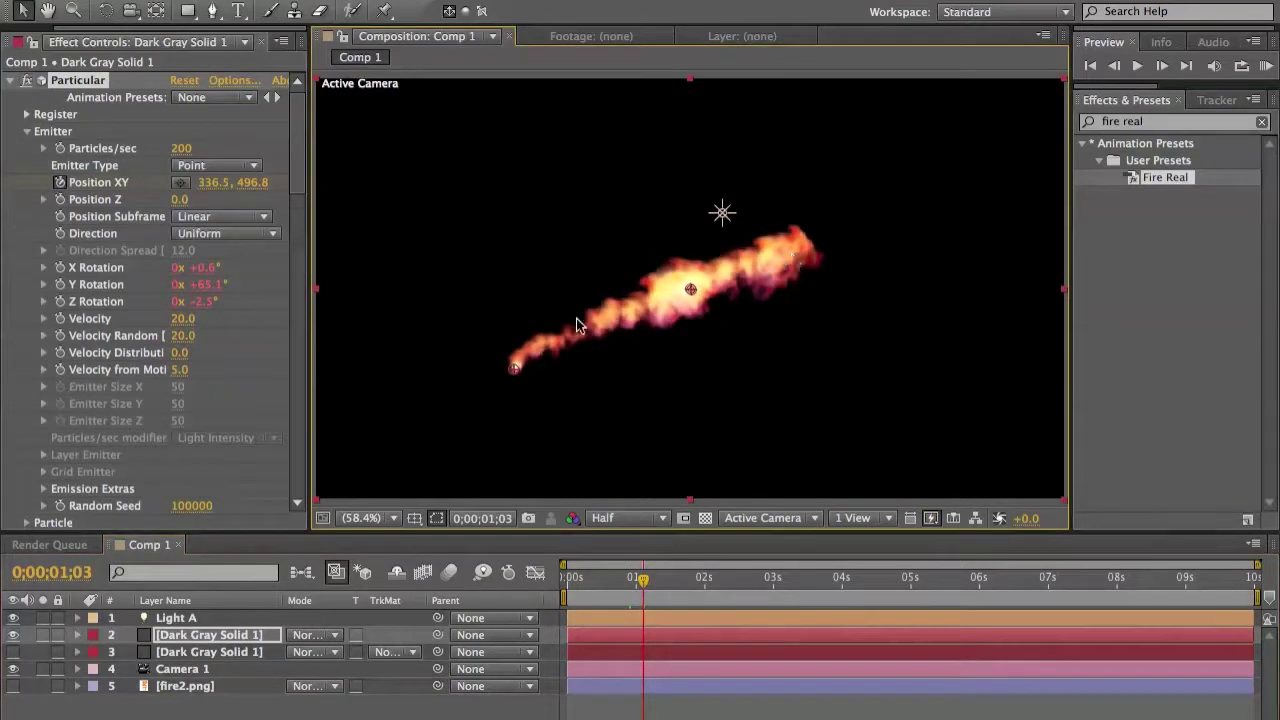
# Delete the upper Dark Gray Solid 1 layer with the Fire Real effect and make the remaining Dark Gray Solid 1 visible.
pyautogui.click(74, 80)
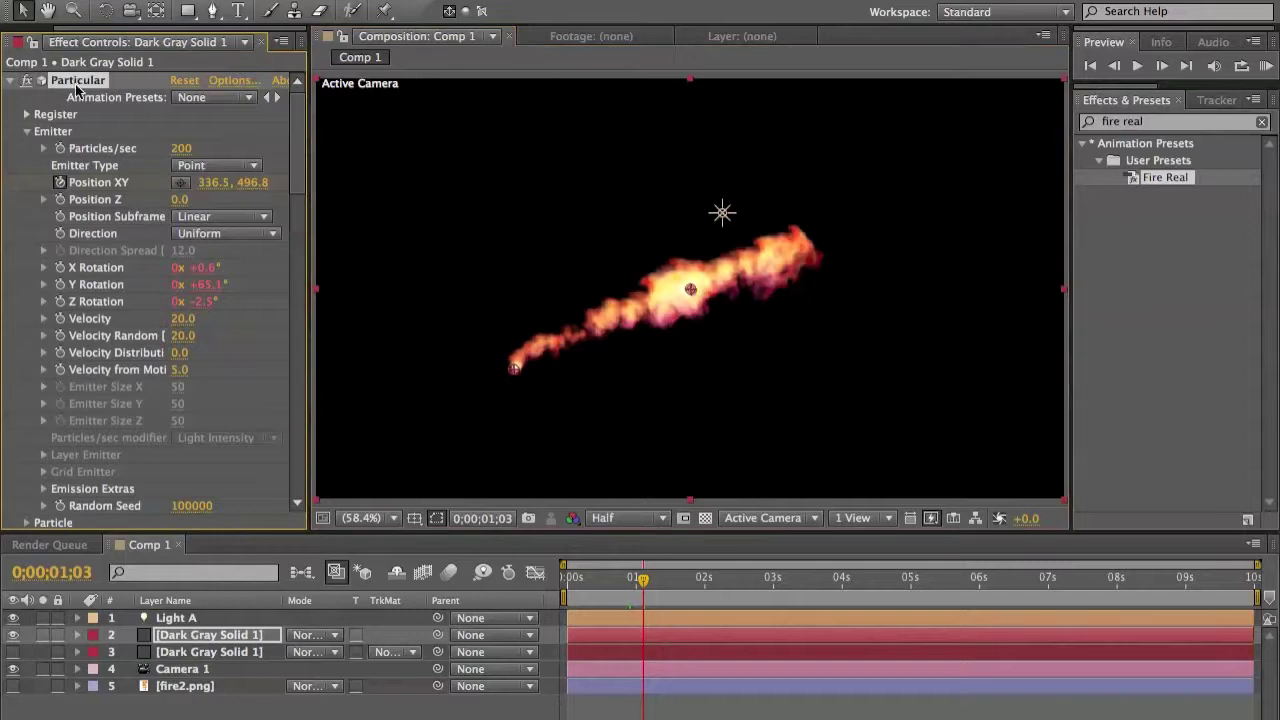
pyautogui.click(236, 637)
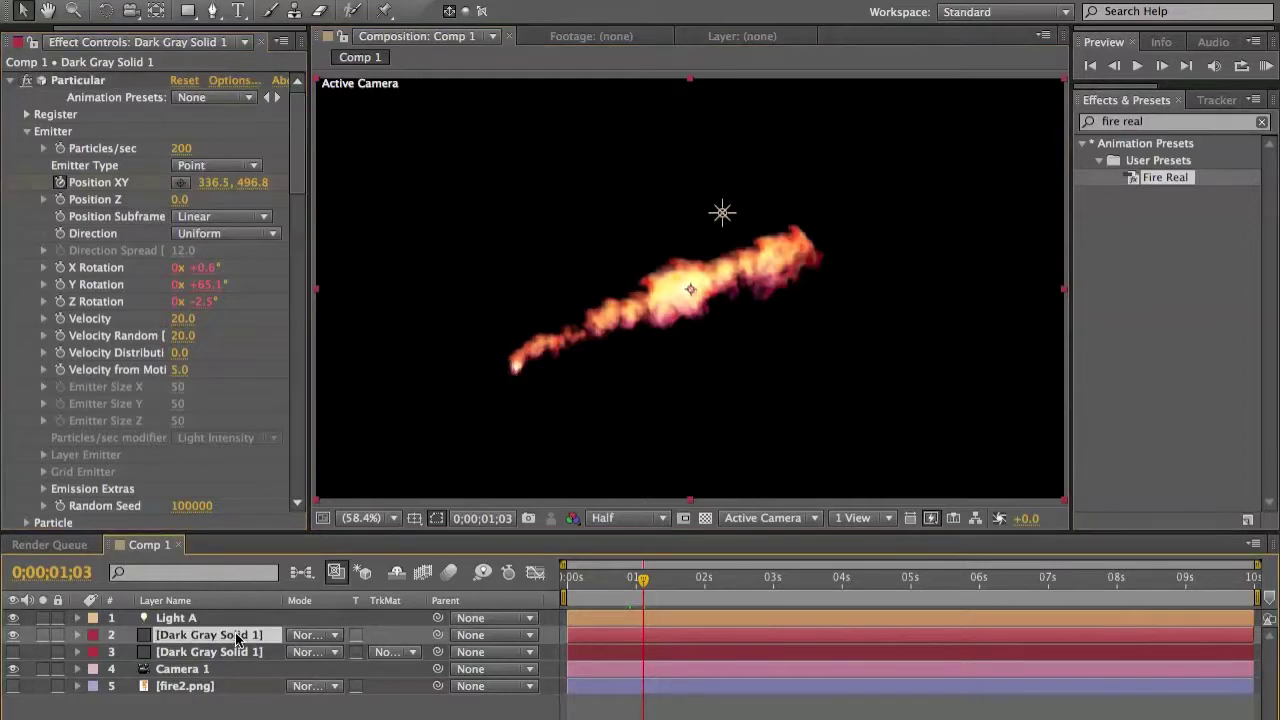
pyautogui.press('Delete')
pyautogui.click(216, 634)
pyautogui.click(13, 635)
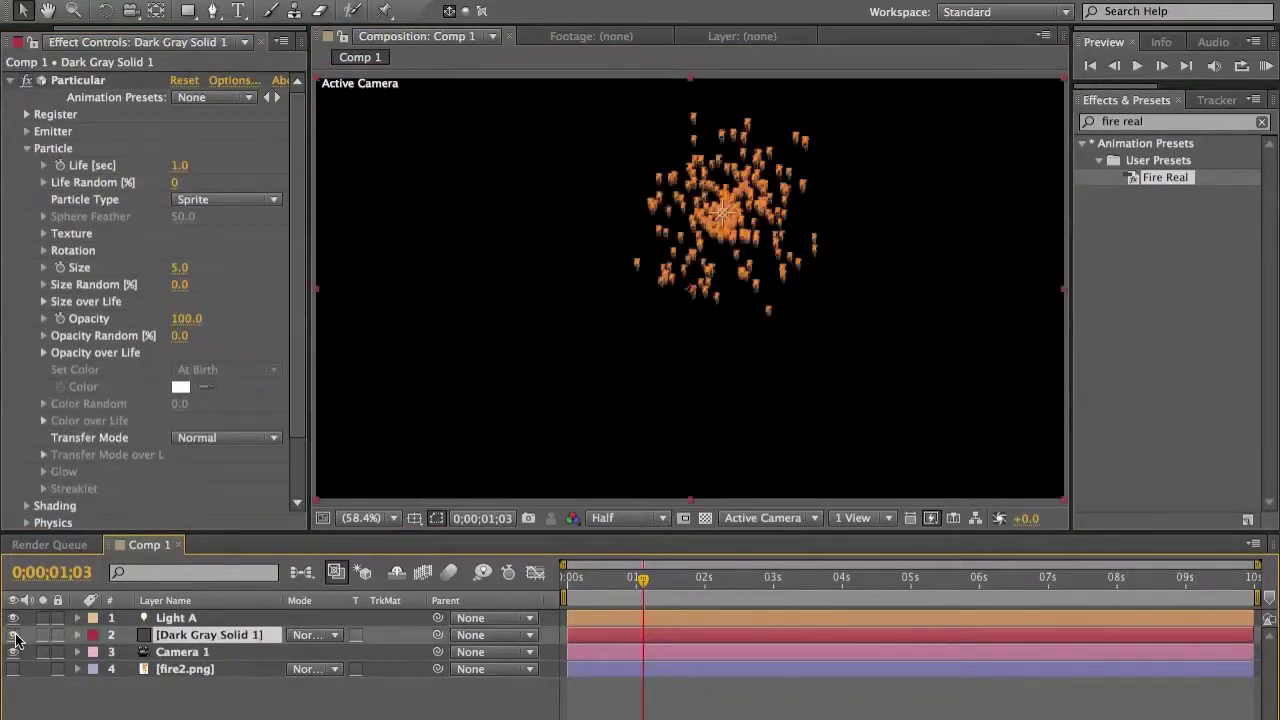
# Start saving the Particular effect as an animation preset and cancel without saving.
pyautogui.click(74, 82)
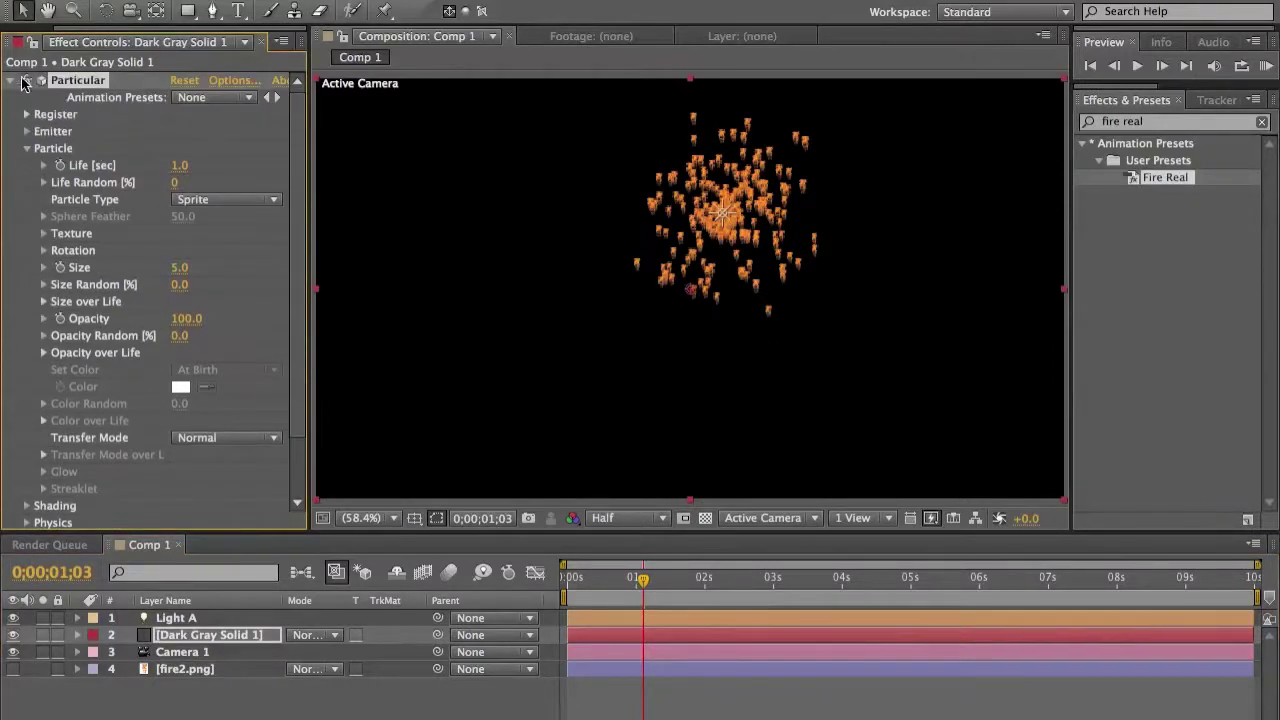
pyautogui.click(9, 81)
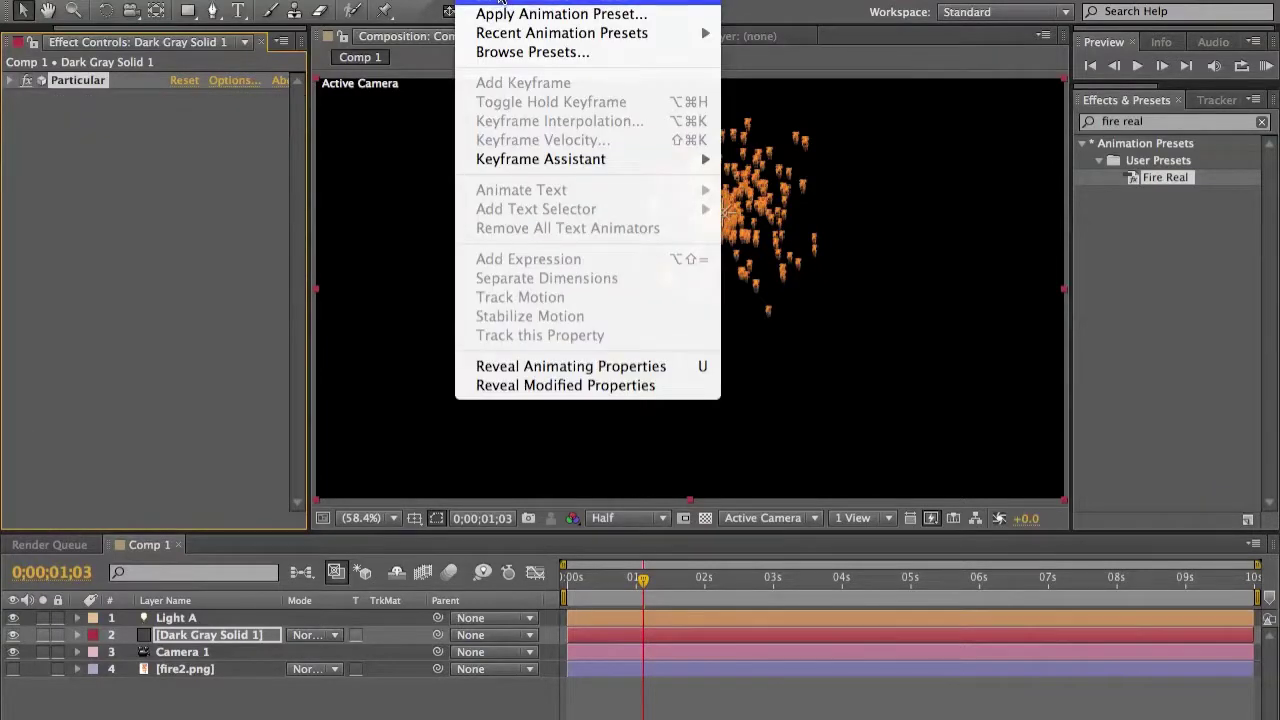
pyautogui.click(500, 1)
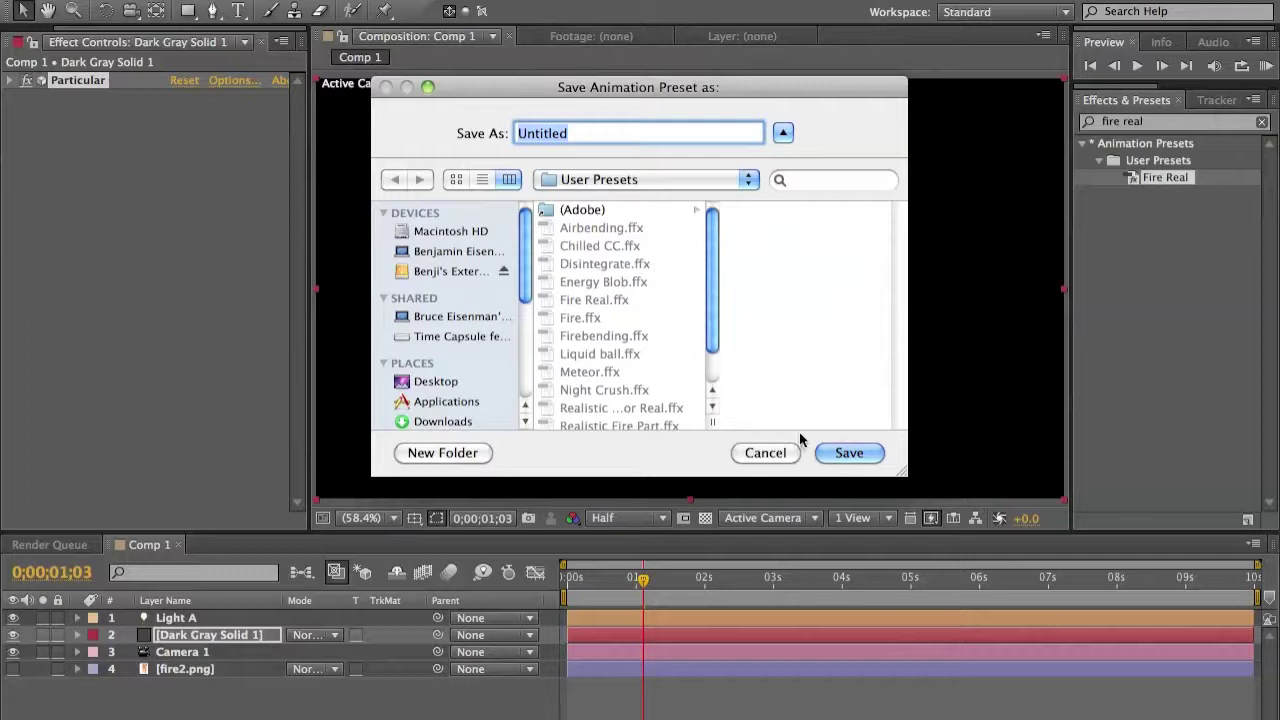
pyautogui.click(765, 452)
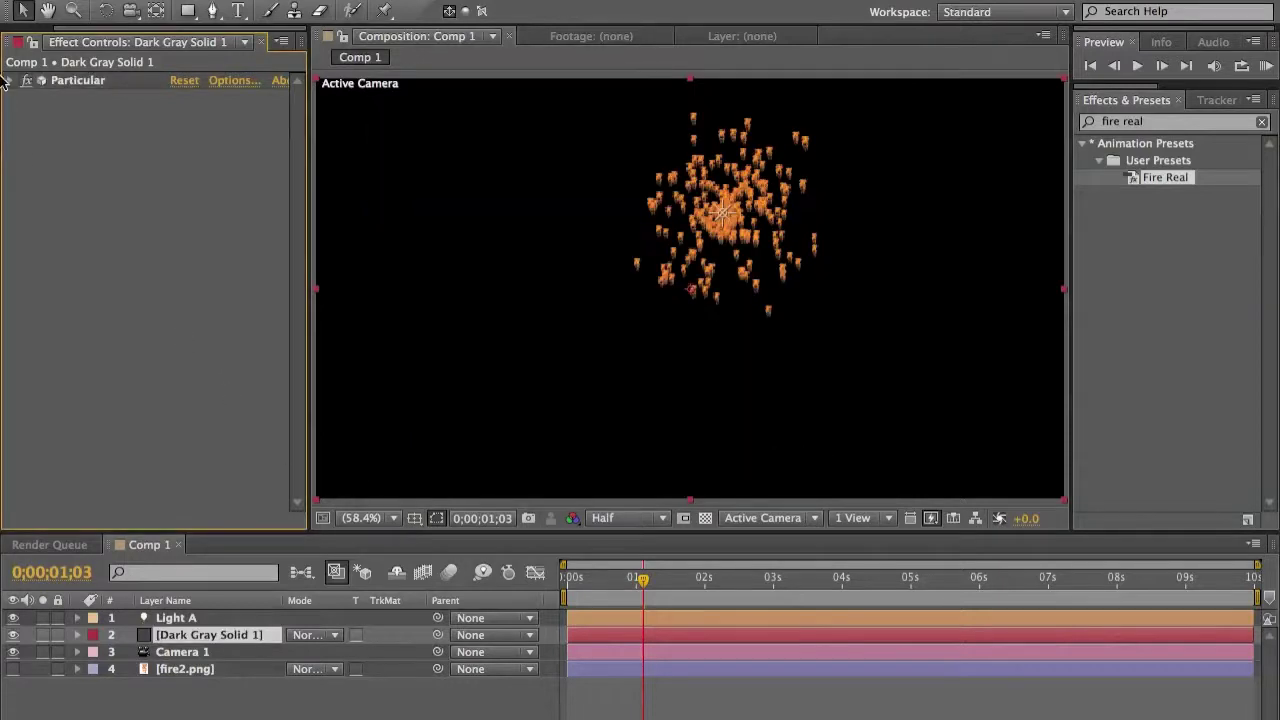
# Try a different particle Size in the Particular effect and undo the change.
pyautogui.click(8, 81)
pyautogui.click(28, 148)
pyautogui.click(28, 148)
pyautogui.moveTo(181, 268); pyautogui.dragTo(208, 284)
pyautogui.press('super+z')
pyautogui.hotkey('ctrl', 'z')
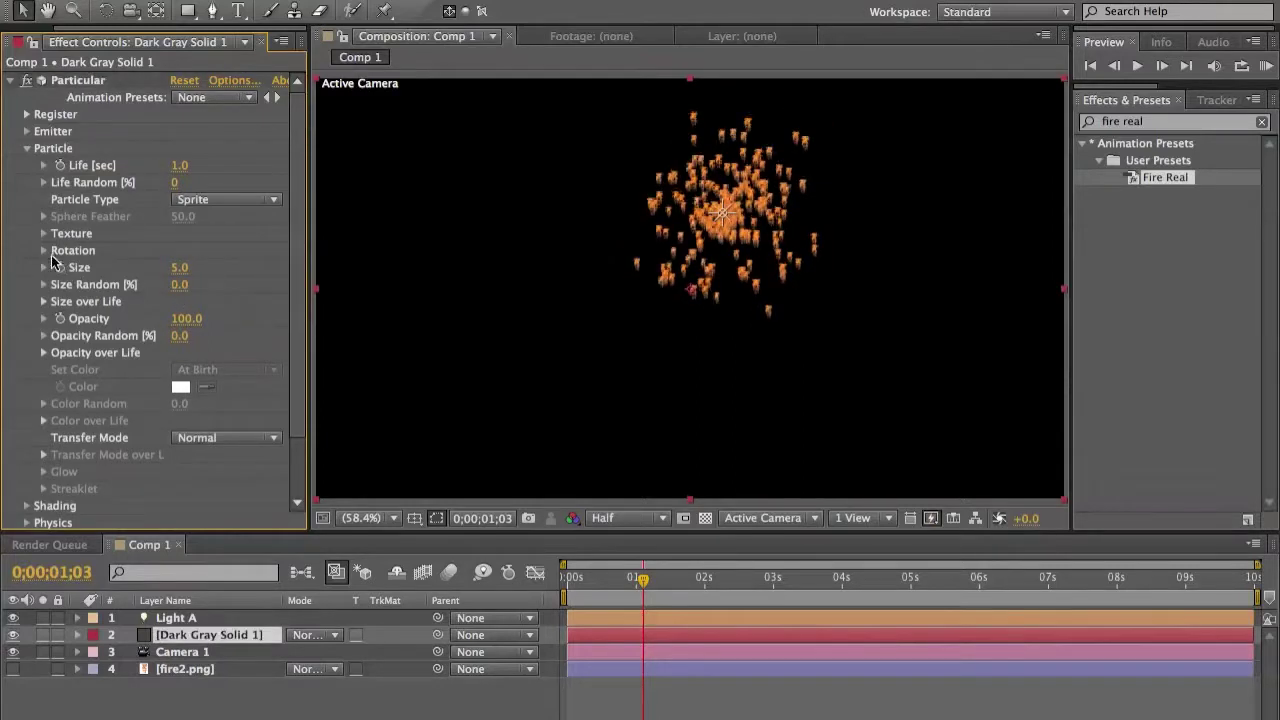
# Try different Rotate Z, Random Rotation and Rotation Speed values for the sprites and undo the changes.
pyautogui.click(44, 250)
pyautogui.moveTo(196, 318); pyautogui.dragTo(284, 318)
pyautogui.hotkey('ctrl', 'z')
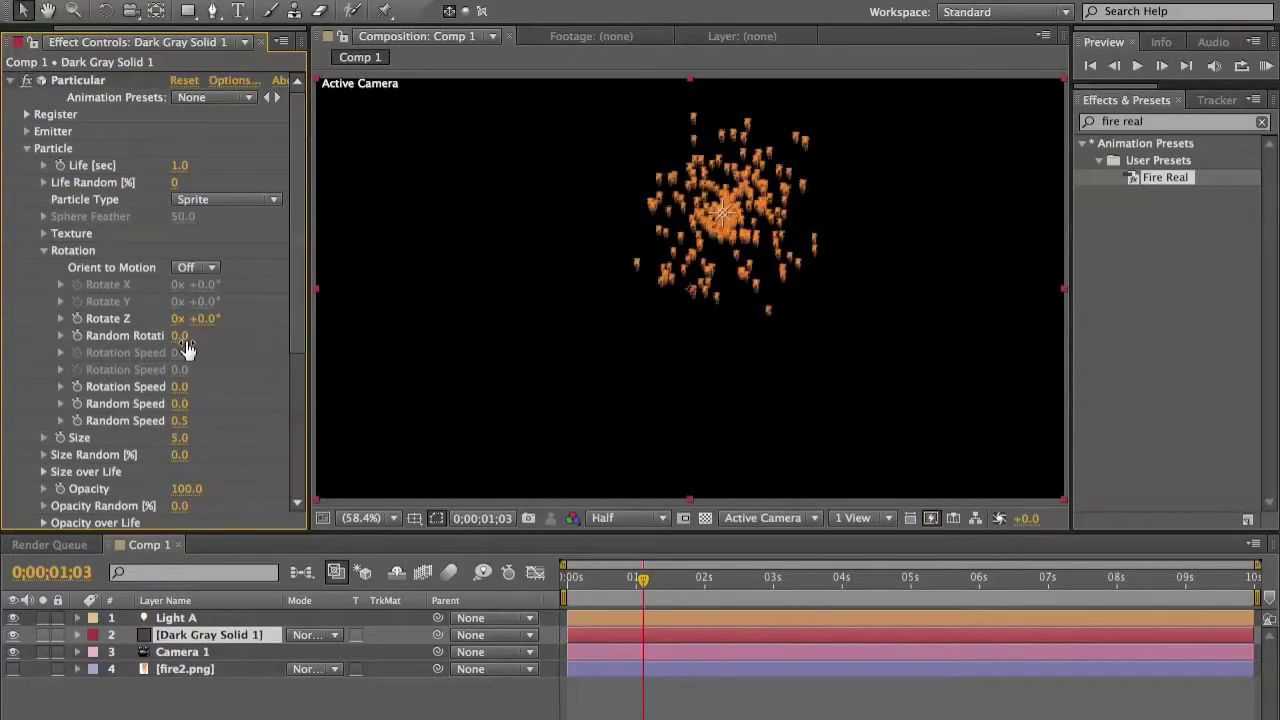
pyautogui.moveTo(182, 336); pyautogui.dragTo(232, 340)
pyautogui.hotkey('ctrl', 'z')
pyautogui.moveTo(180, 388); pyautogui.dragTo(202, 420)
pyautogui.hotkey('ctrl', 'z')
pyautogui.hotkey('ctrl', 'z')
pyautogui.hotkey('ctrl', 'z')
pyautogui.click(43, 250)
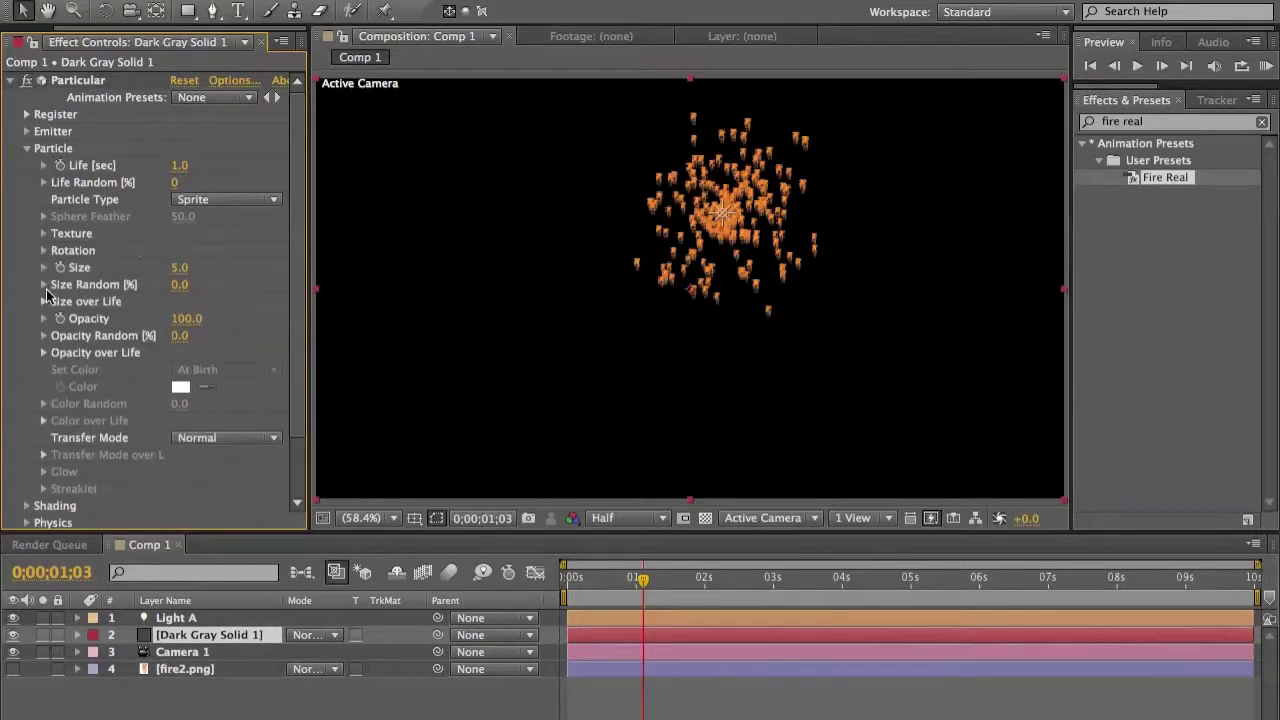
# Draw a Size over Life curve that shrinks the particles from birth to death.
pyautogui.click(43, 301)
pyautogui.moveTo(106, 328); pyautogui.dragTo(280, 368)
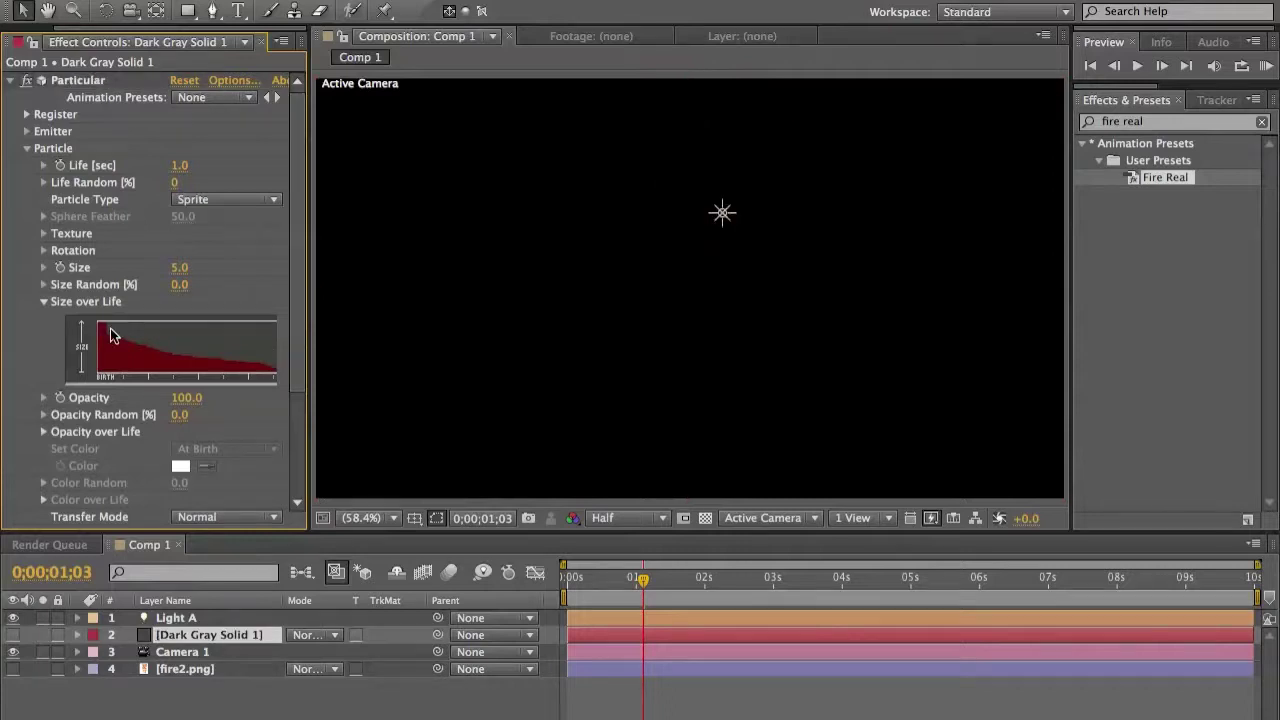
pyautogui.hotkey('ctrl', 'd')
pyautogui.hotkey('ctrl', 'z')
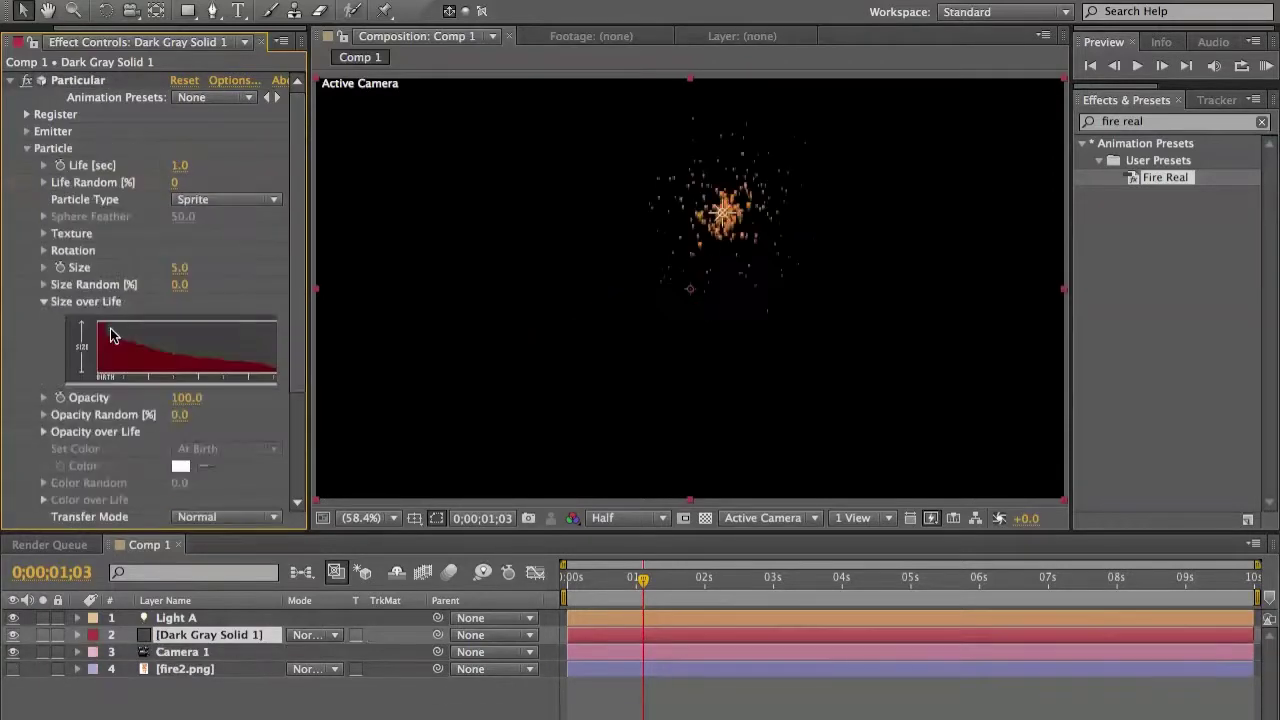
# Widen the Effect Controls panel and reset Size over Life to a constant full-size curve.
pyautogui.moveTo(303, 409); pyautogui.dragTo(387, 403)
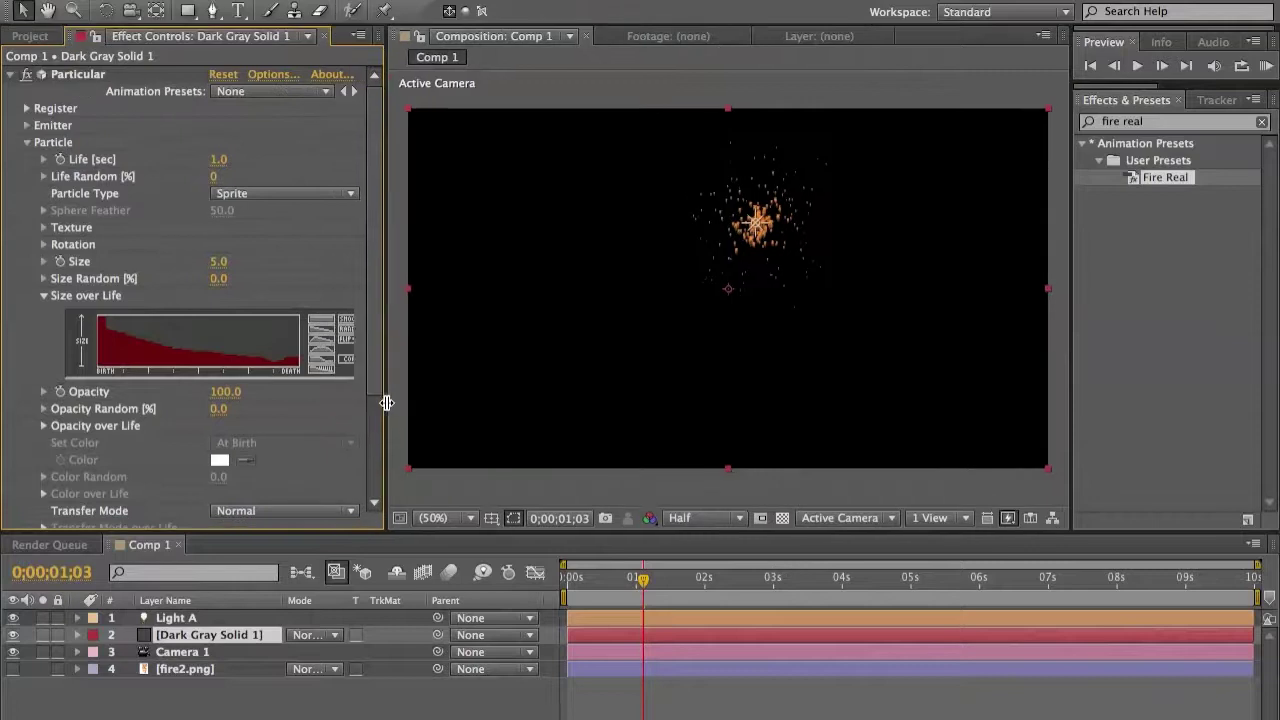
pyautogui.click(323, 321)
pyautogui.click(46, 296)
pyautogui.click(46, 297)
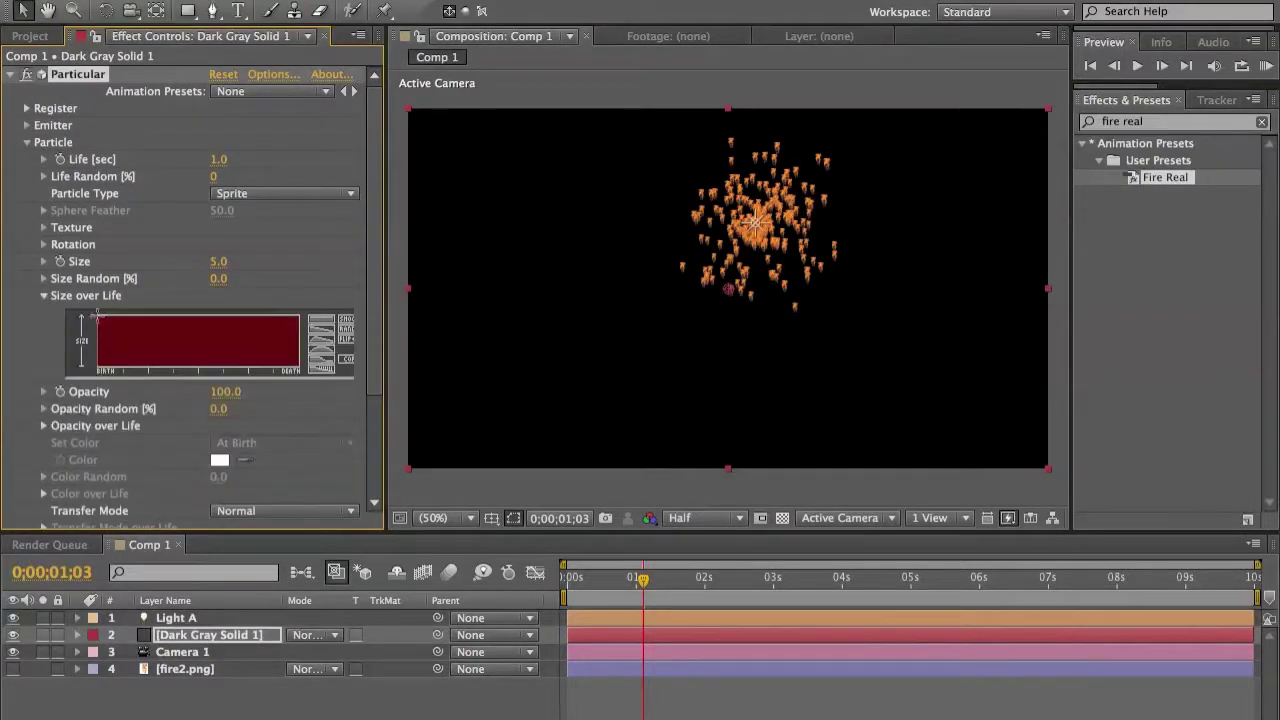
# Try another declining Size over Life curve and restore the constant one.
pyautogui.moveTo(97, 318); pyautogui.dragTo(300, 356)
pyautogui.click(330, 327)
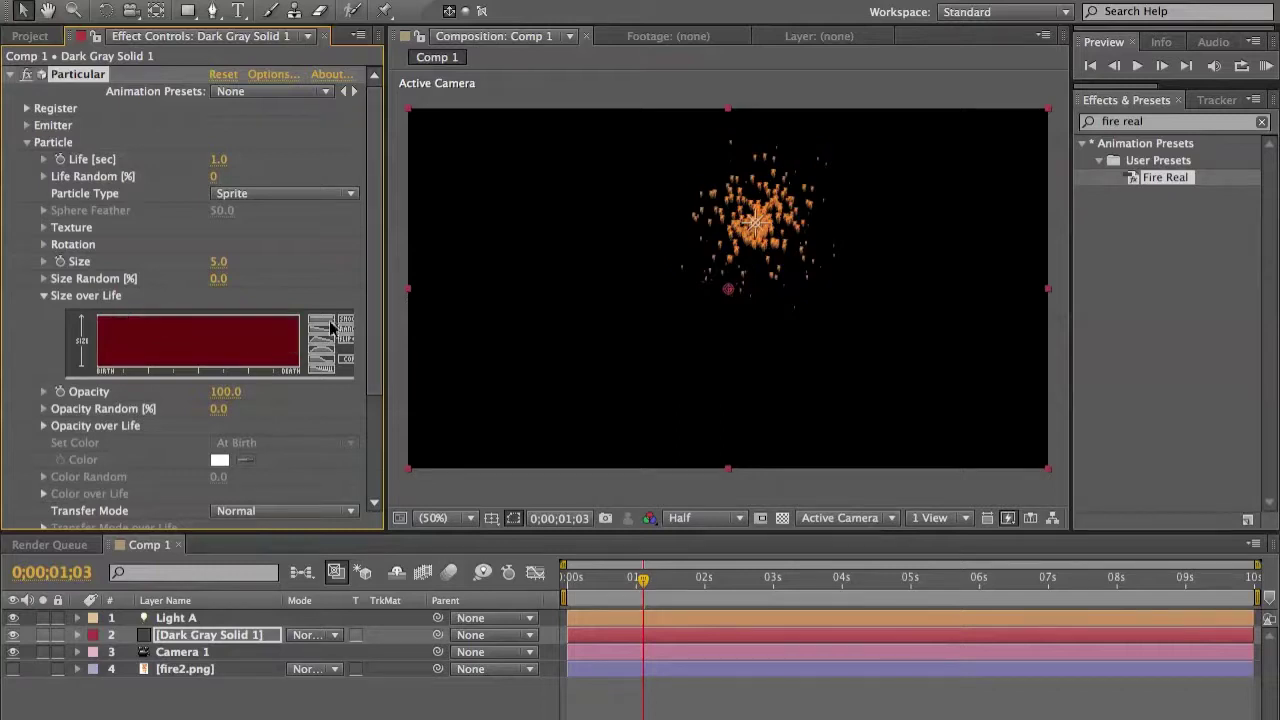
pyautogui.click(45, 296)
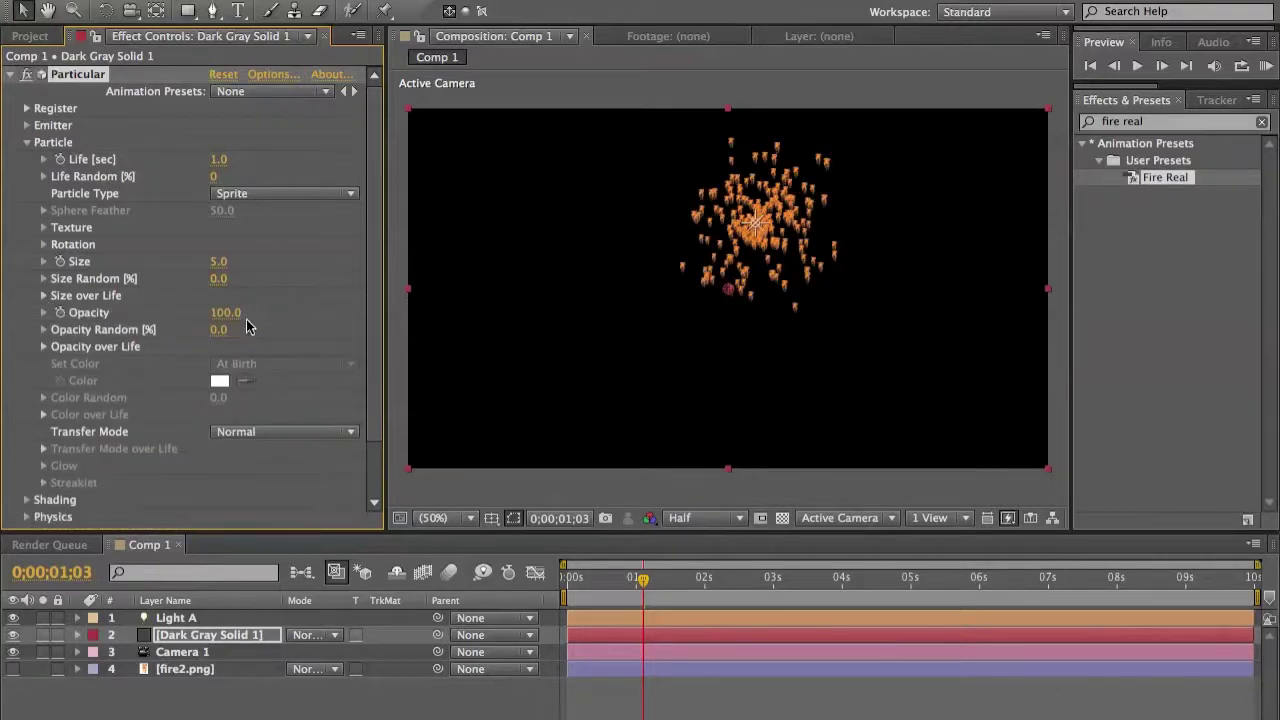
# Try different Opacity and Opacity Random values, restore them, and look at the Opacity over Life curve.
pyautogui.moveTo(224, 313); pyautogui.dragTo(407, 312)
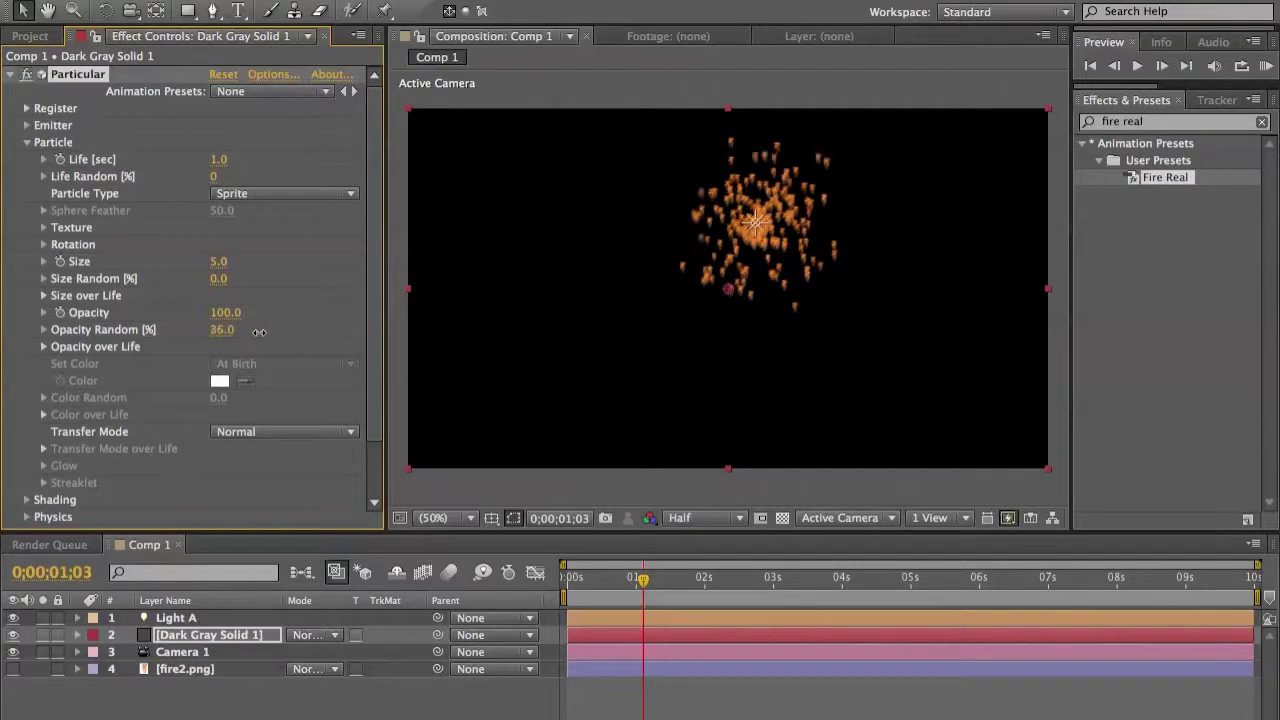
pyautogui.click(45, 347)
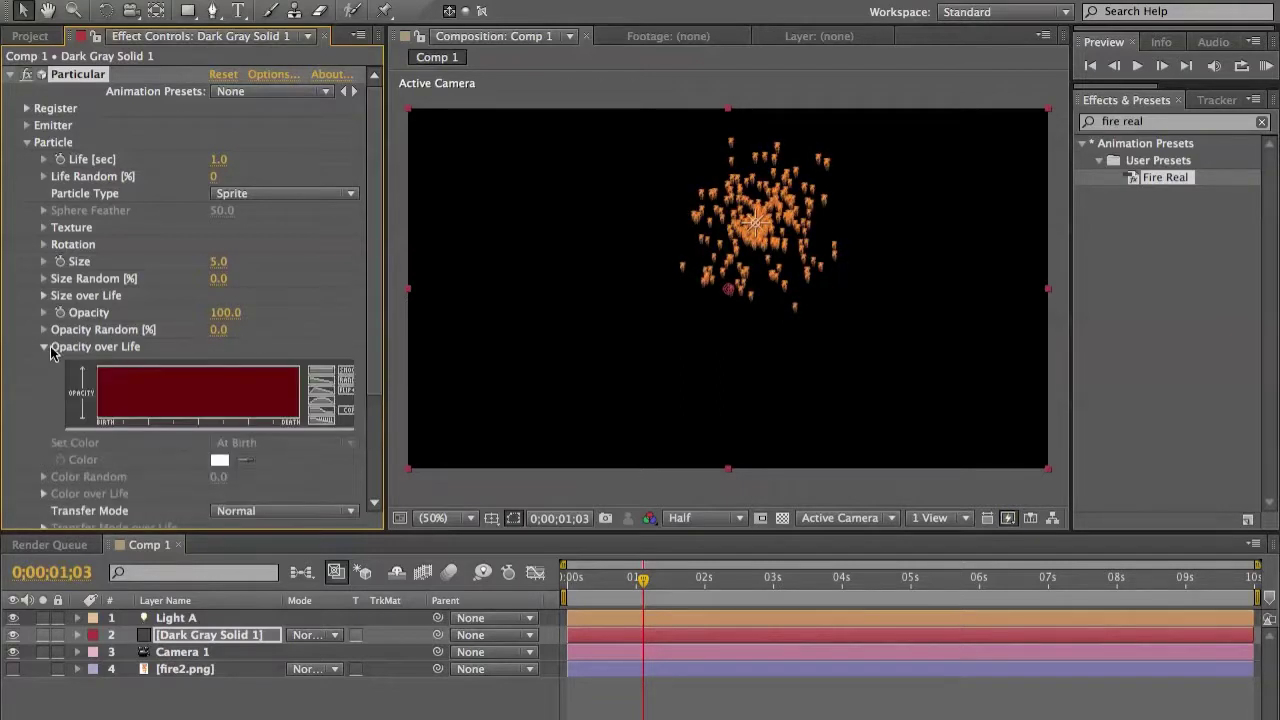
pyautogui.click(45, 347)
pyautogui.click(45, 347)
pyautogui.click(45, 347)
# Try the Add and Screen transfer modes on the particles and return to Normal.
pyautogui.scroll(-3, 76, 370)
pyautogui.click(288, 367)
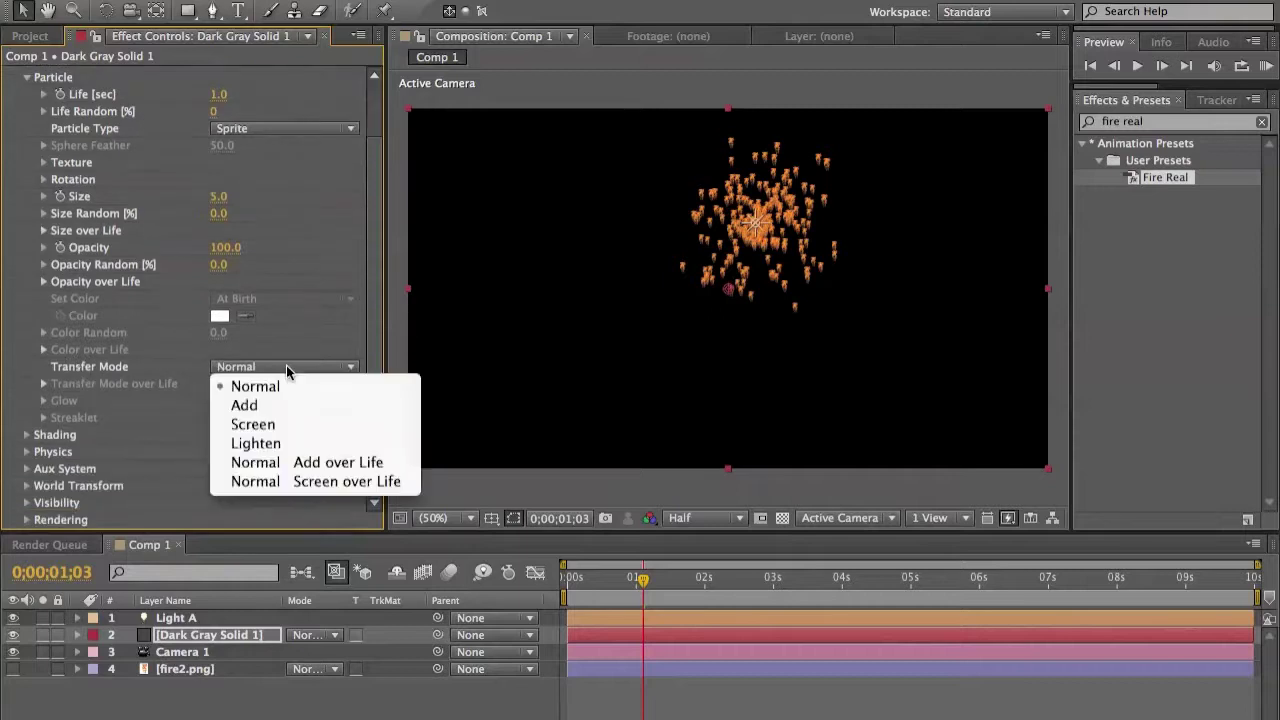
pyautogui.click(262, 404)
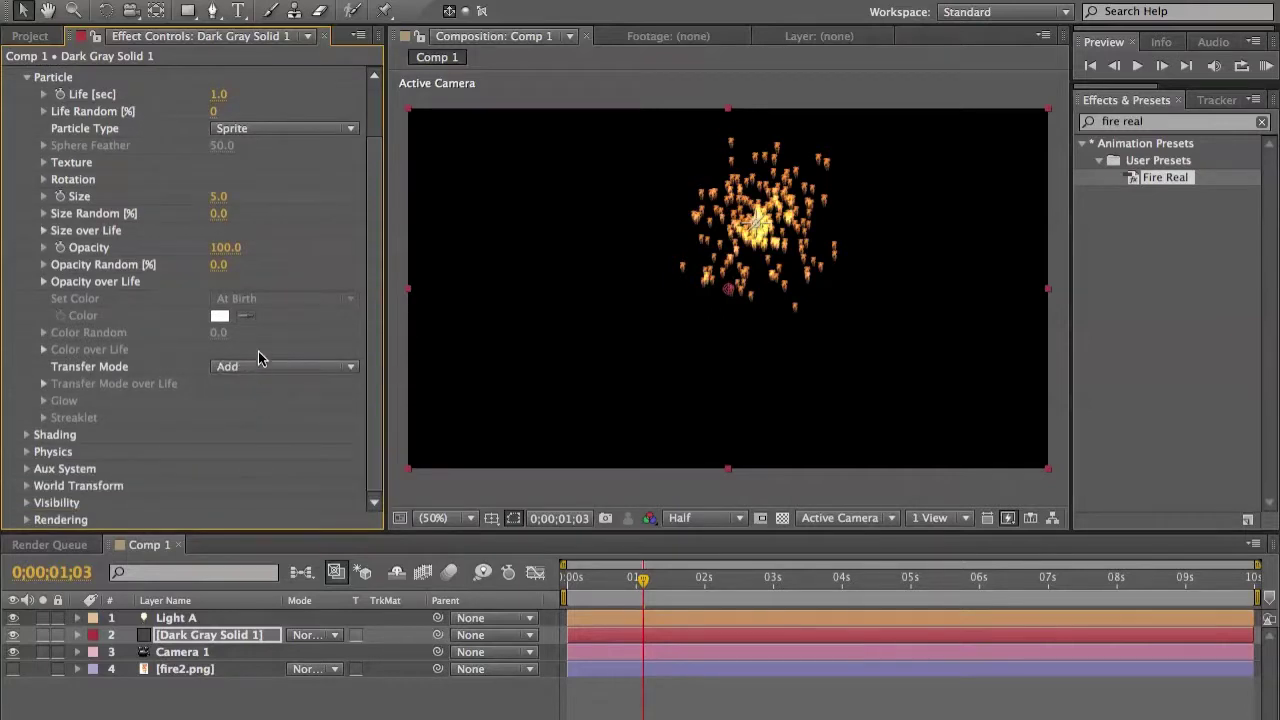
pyautogui.click(260, 367)
pyautogui.click(253, 425)
pyautogui.click(271, 368)
pyautogui.click(280, 381)
pyautogui.scroll(3, 7, 352)
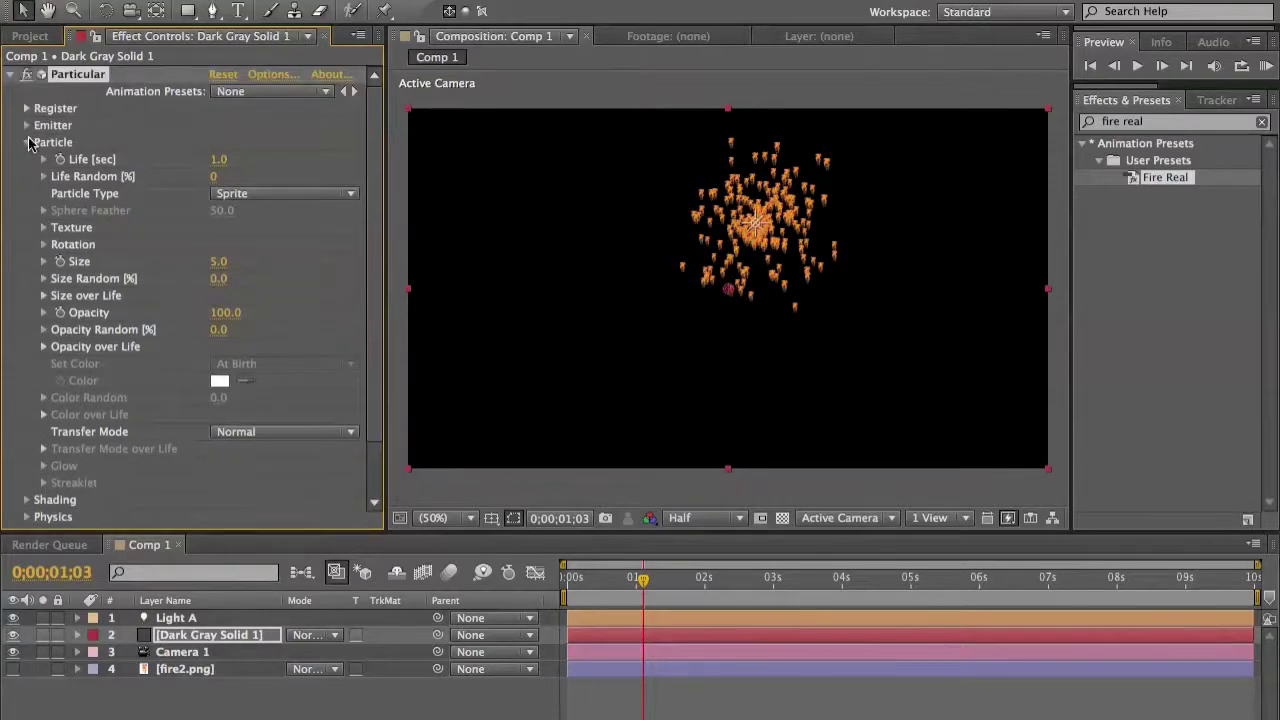
# Turn on Shading for the particles and try moving Light A slightly to see its influence.
pyautogui.click(28, 142)
pyautogui.click(27, 159)
pyautogui.click(235, 176)
pyautogui.click(237, 214)
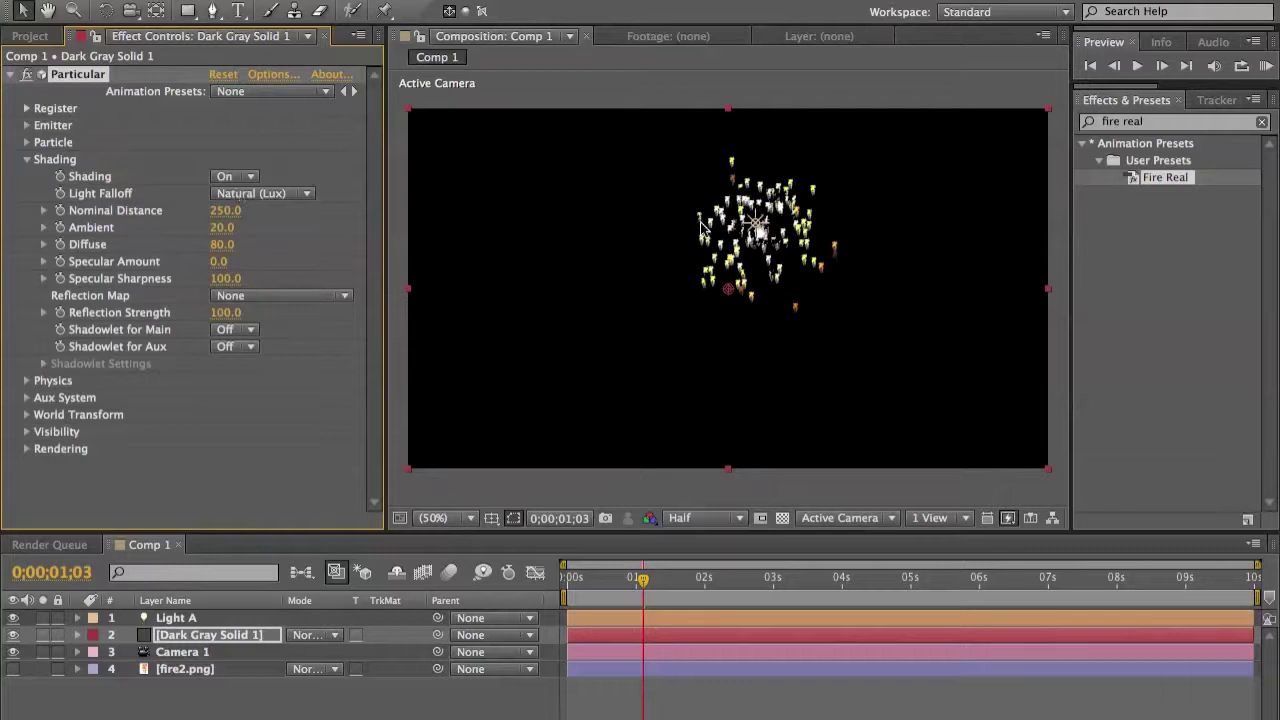
pyautogui.click(758, 233)
pyautogui.moveTo(756, 236); pyautogui.dragTo(758, 234)
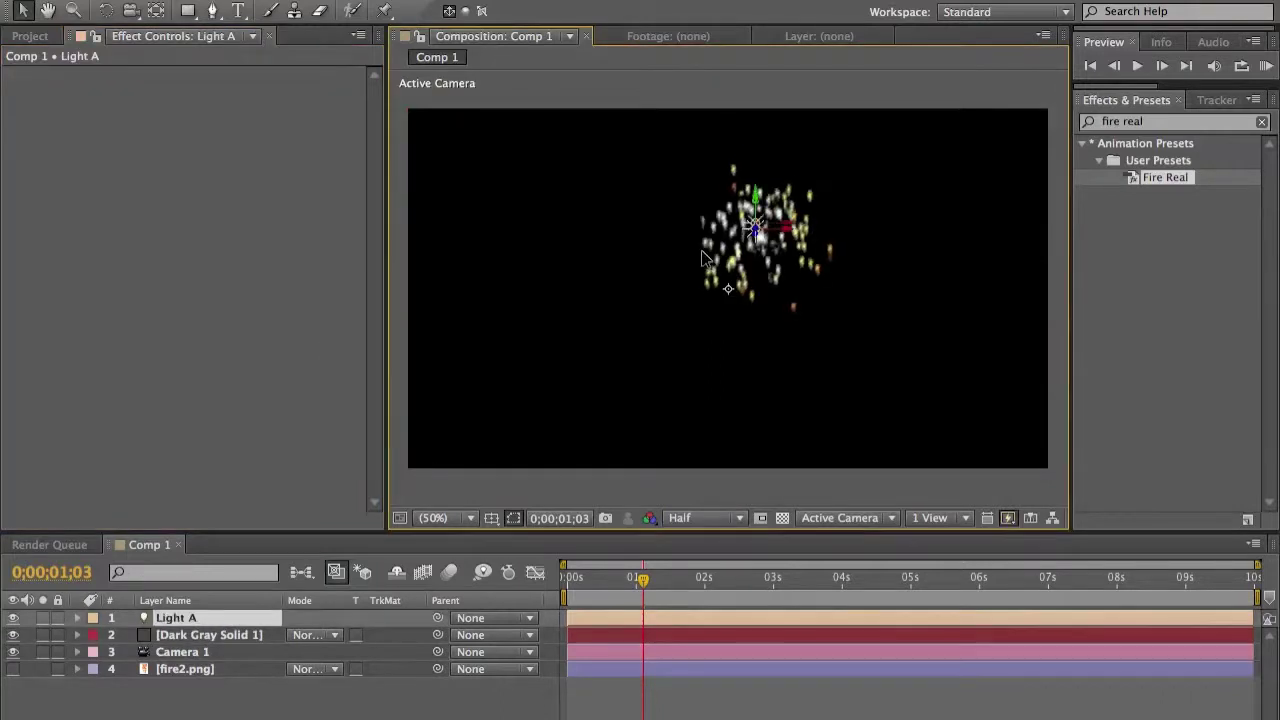
# Try the None (AE) light falloff on the solid's particles, return to Natural (Lux), and turn Shading off.
pyautogui.click(196, 640)
pyautogui.click(247, 199)
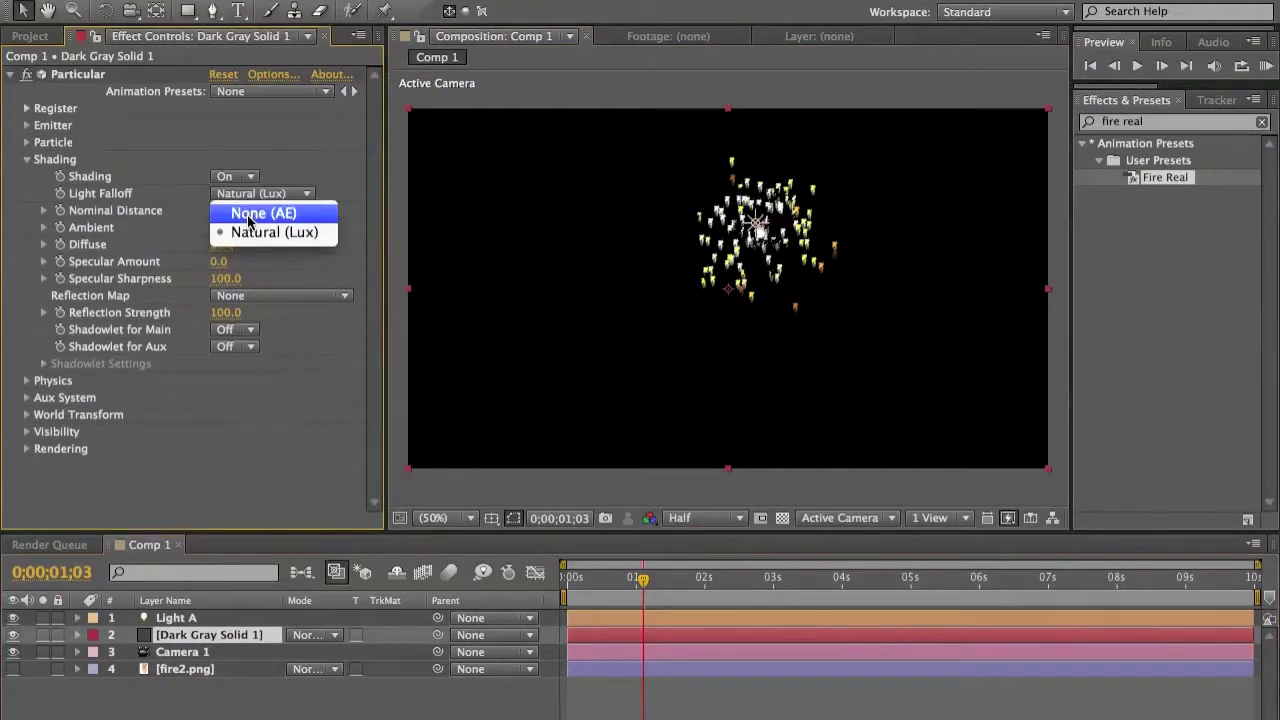
pyautogui.click(252, 212)
pyautogui.click(236, 195)
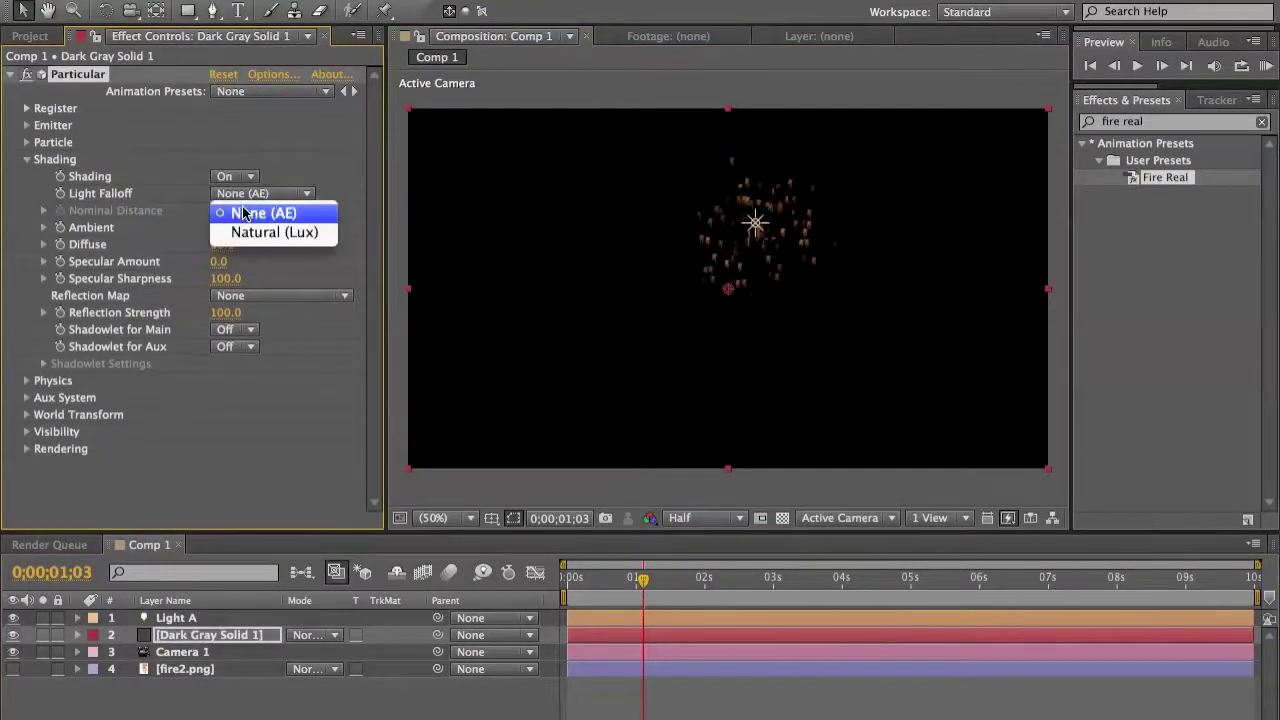
pyautogui.click(262, 230)
pyautogui.click(240, 178)
pyautogui.click(248, 204)
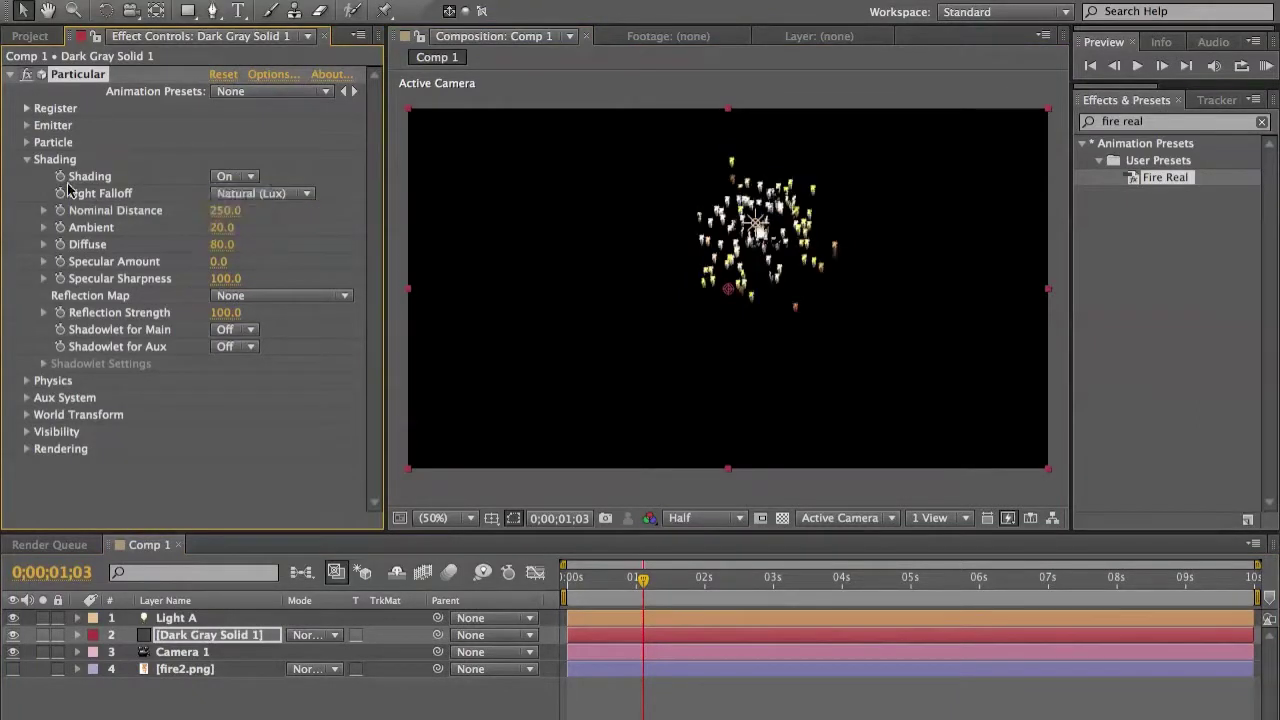
# Try the Bounce physics model for the particles and switch back to Air.
pyautogui.click(28, 160)
pyautogui.click(30, 177)
pyautogui.click(224, 193)
pyautogui.click(224, 194)
pyautogui.click(226, 194)
pyautogui.click(240, 200)
pyautogui.click(240, 200)
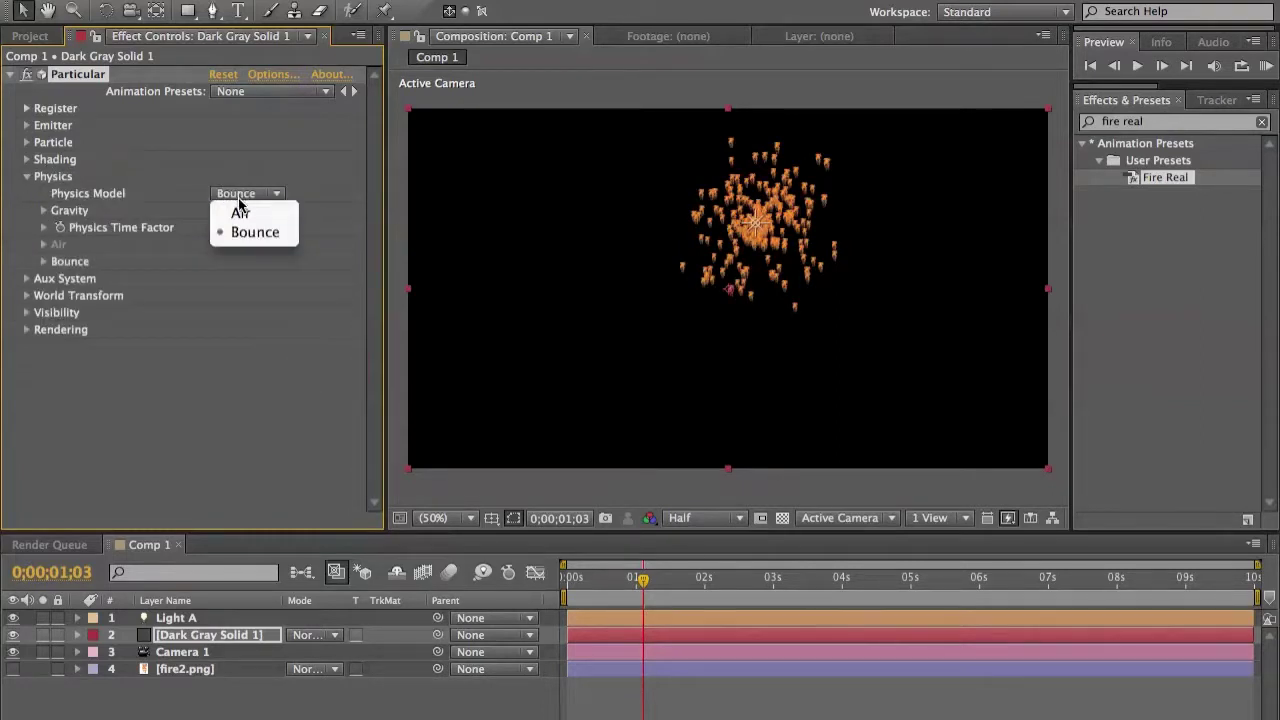
pyautogui.click(236, 206)
# Try higher Air Resistance and Spin Amplitude values in the Air physics settings and undo the changes.
pyautogui.click(43, 245)
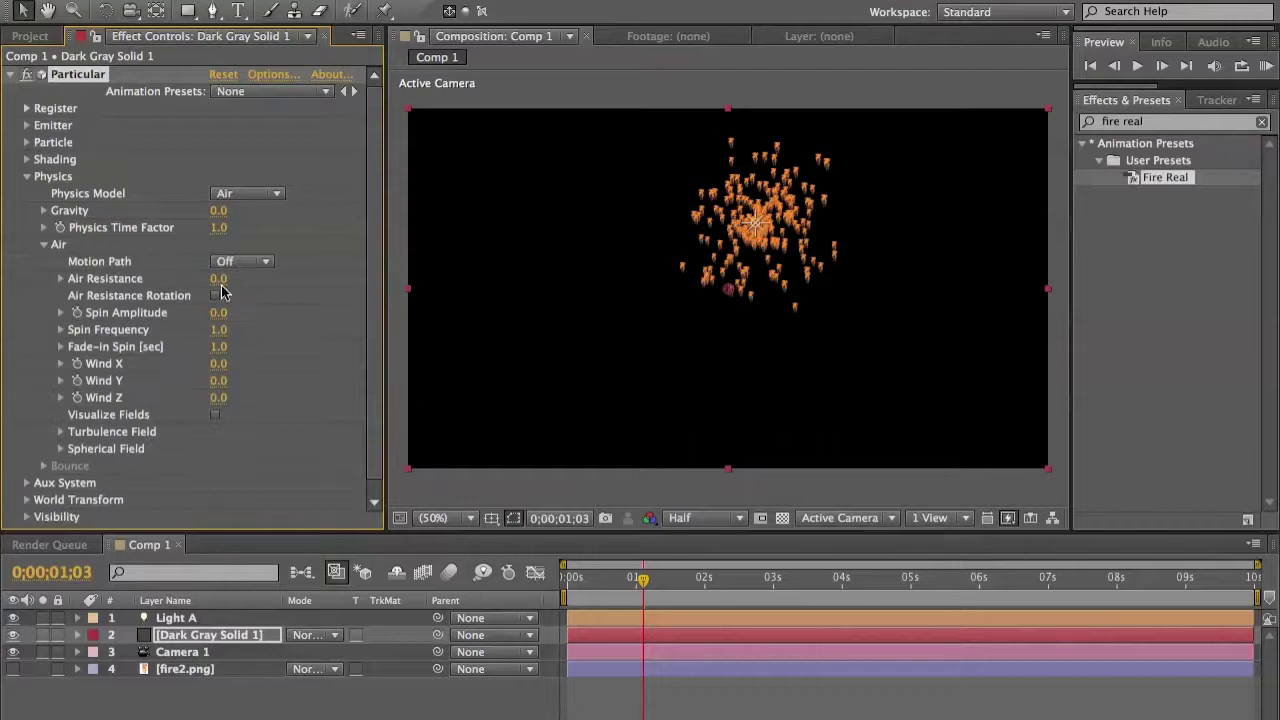
pyautogui.moveTo(222, 278); pyautogui.dragTo(393, 314)
pyautogui.press('super+z')
pyautogui.press('super+z')
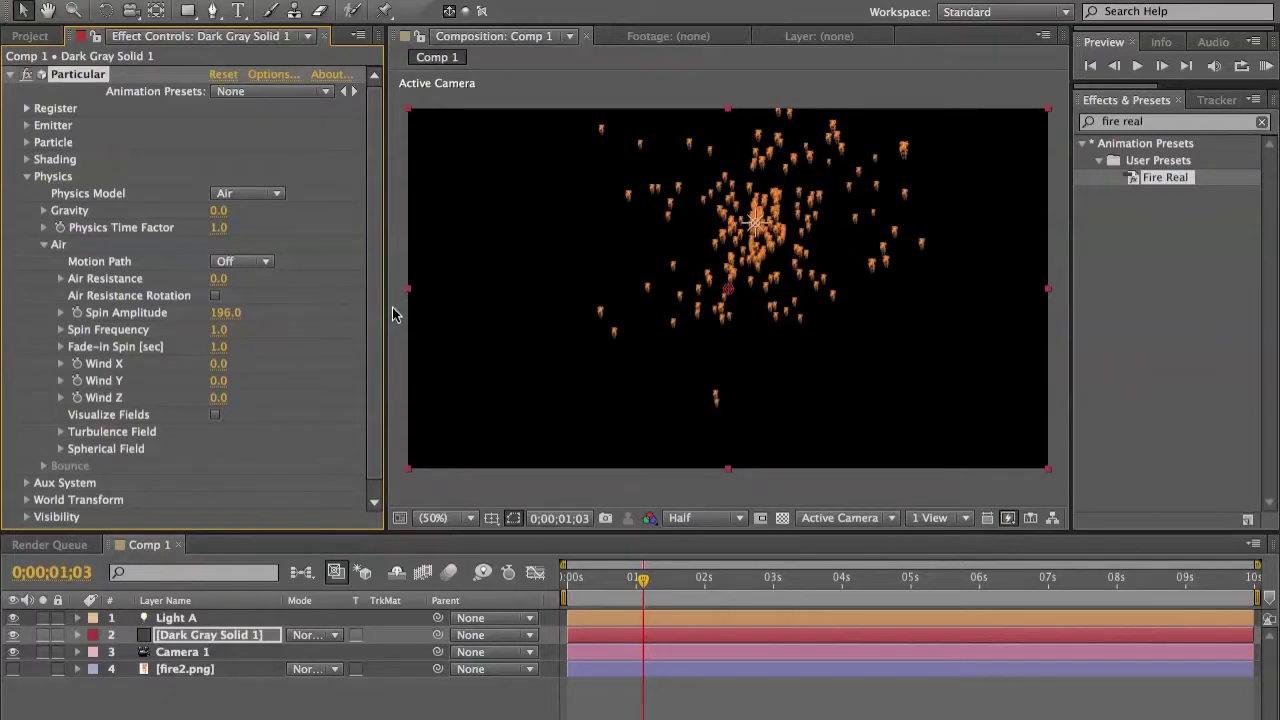
pyautogui.press('super+z')
# Set Wind X in the Air physics settings to 262.
pyautogui.moveTo(219, 330)
pyautogui.mouseDown()
pyautogui.moveTo(298, 331)
pyautogui.moveTo(220, 340)
pyautogui.mouseUp()
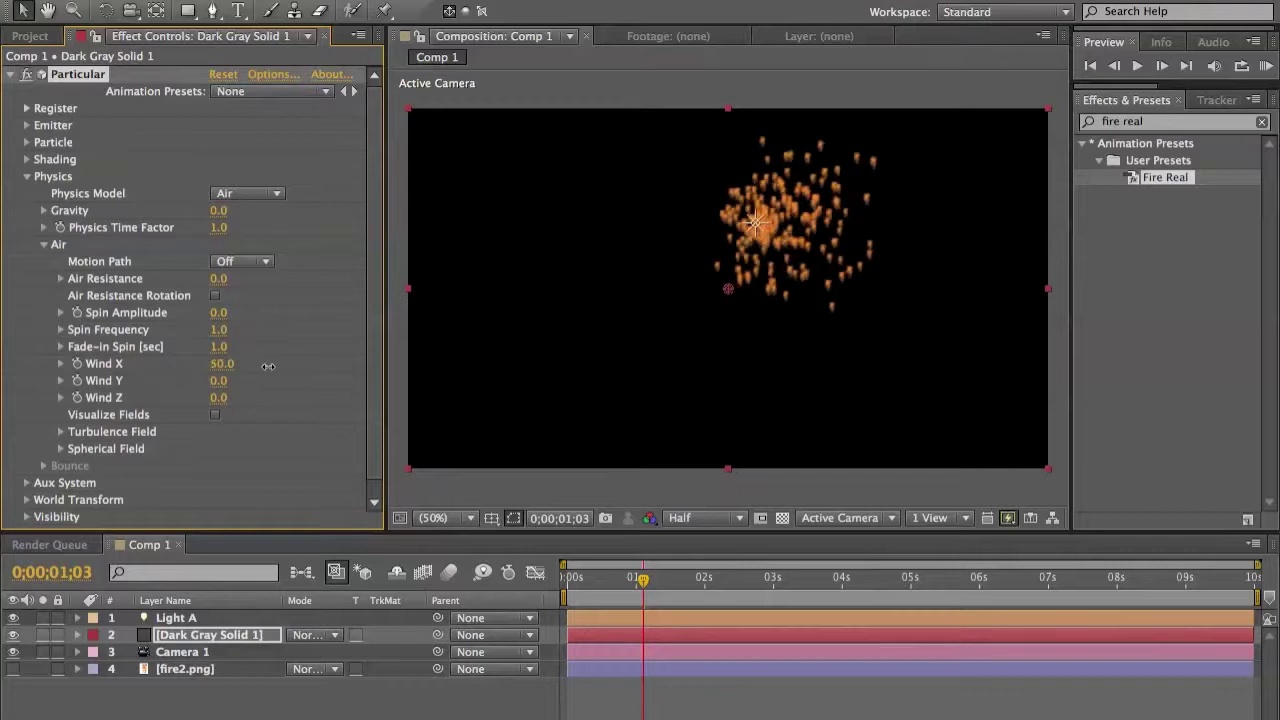
pyautogui.moveTo(225, 364); pyautogui.dragTo(437, 368)
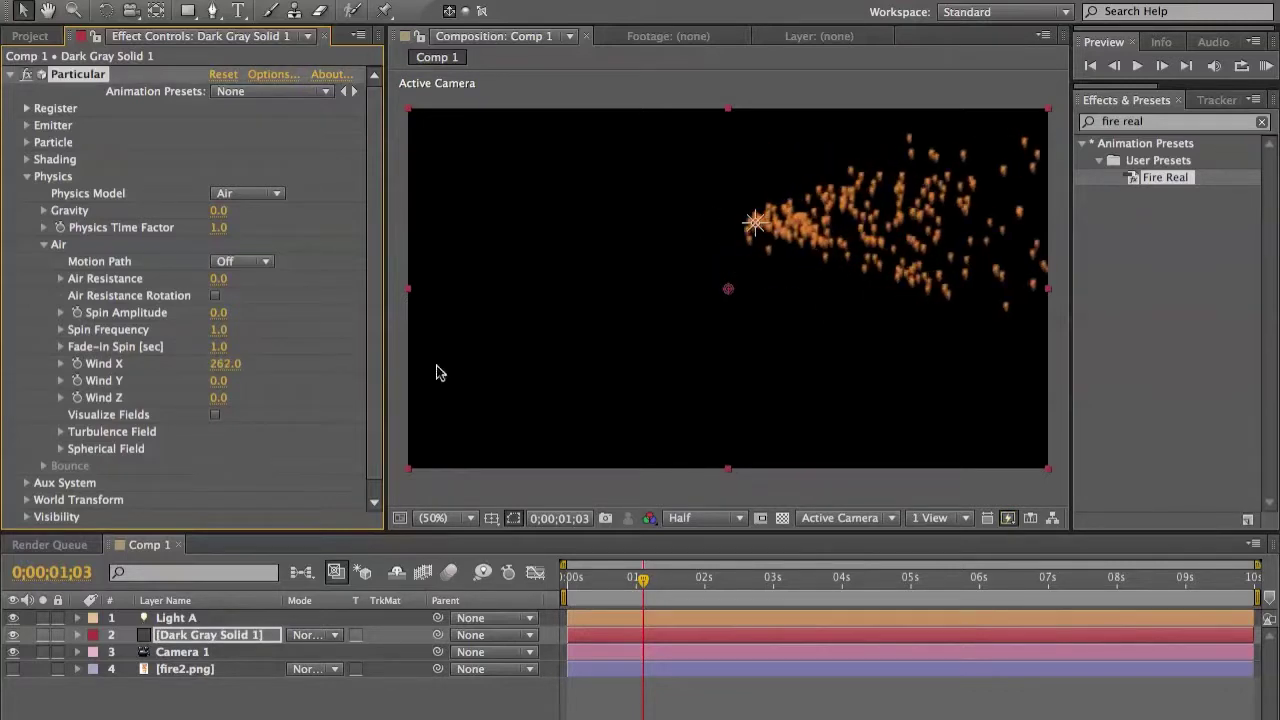
# Reset Wind X to 0, then try Wind Y and a Wind Z of 1398 in the Air physics settings and undo both.
pyautogui.press('super+z')
pyautogui.moveTo(223, 381); pyautogui.dragTo(450, 375)
pyautogui.press('super+z')
pyautogui.click(231, 367)
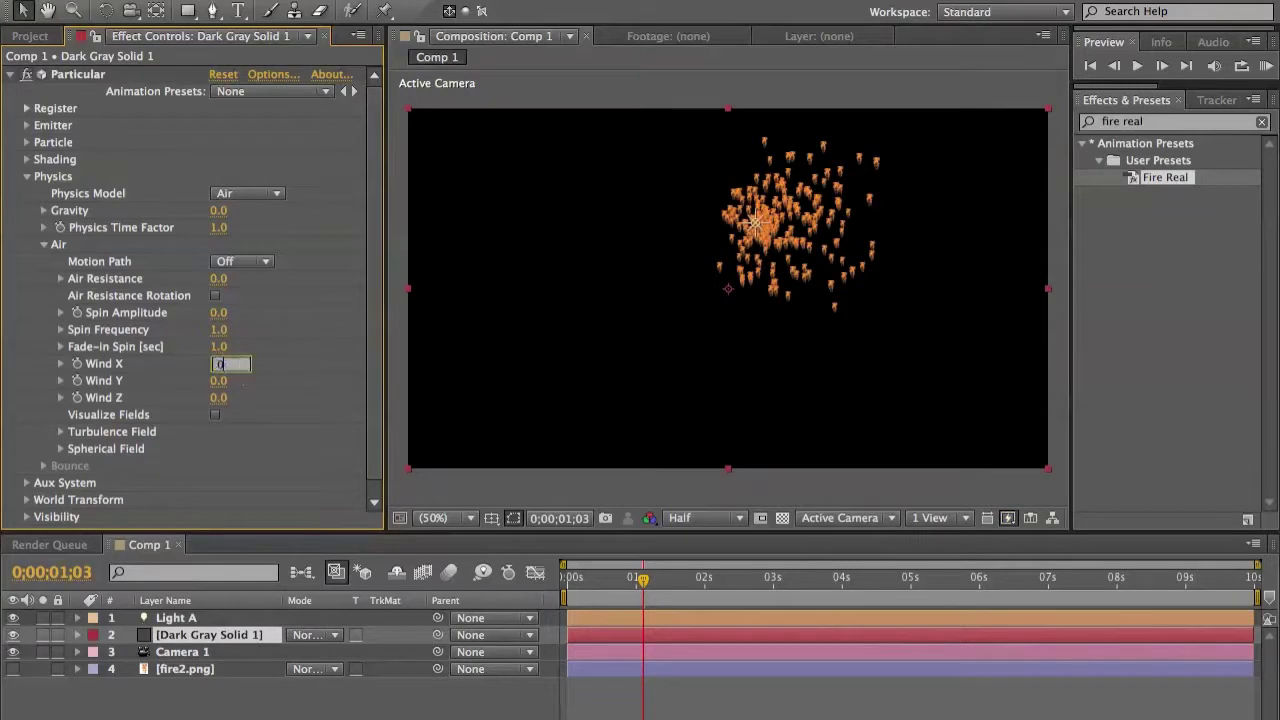
pyautogui.press('Return')
pyautogui.moveTo(220, 397); pyautogui.dragTo(1115, 391)
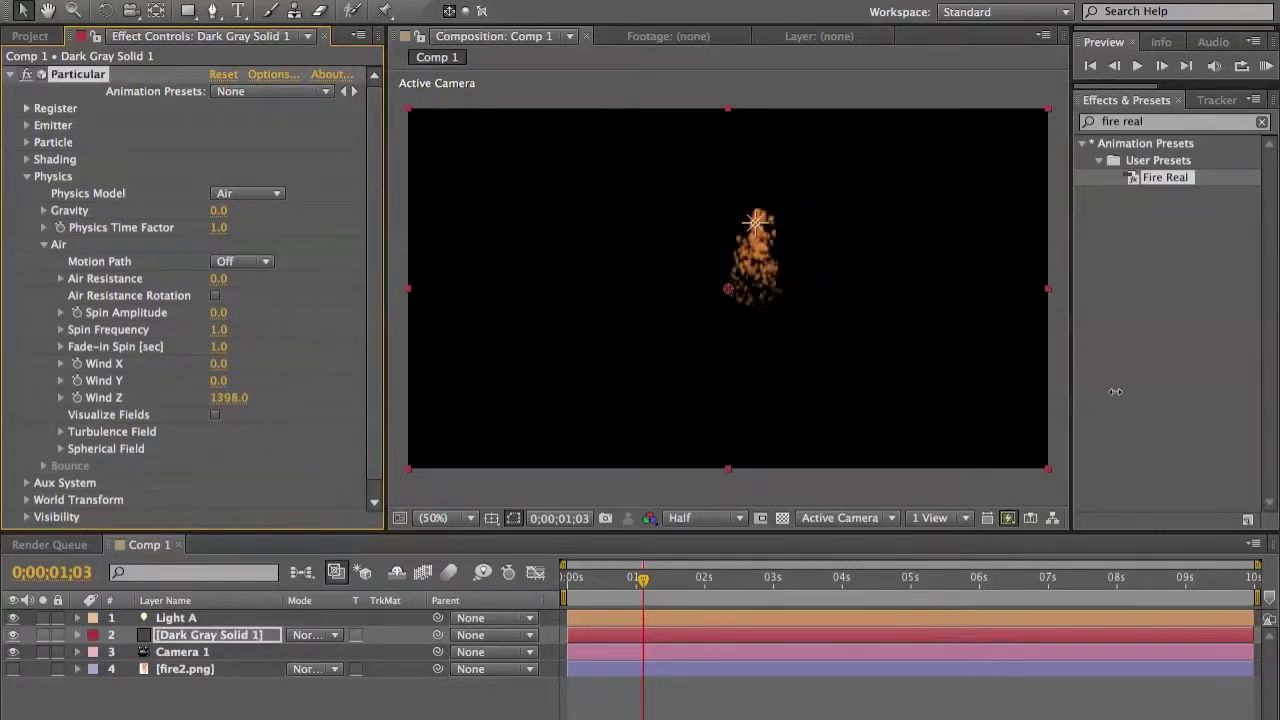
pyautogui.hotkey('ctrl', 'z')
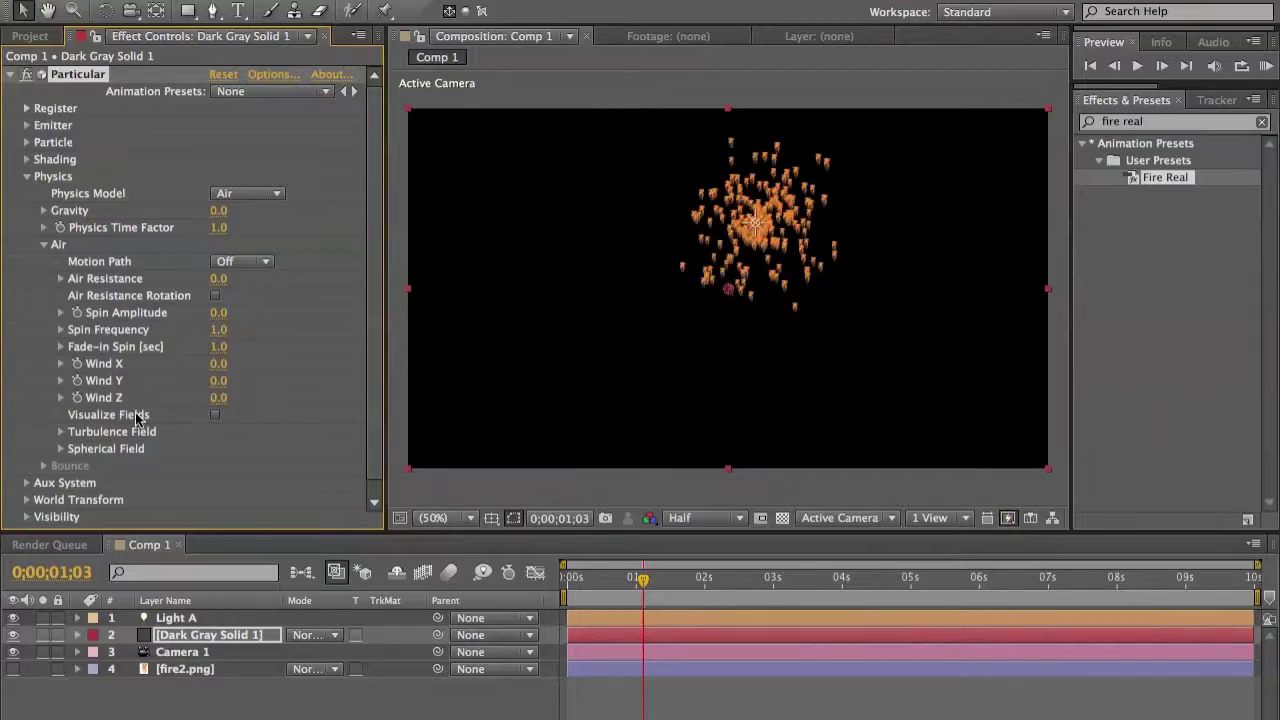
# Try a higher Wind X value with Visualize Fields on, undo it, and turn Visualize Fields off.
pyautogui.click(214, 414)
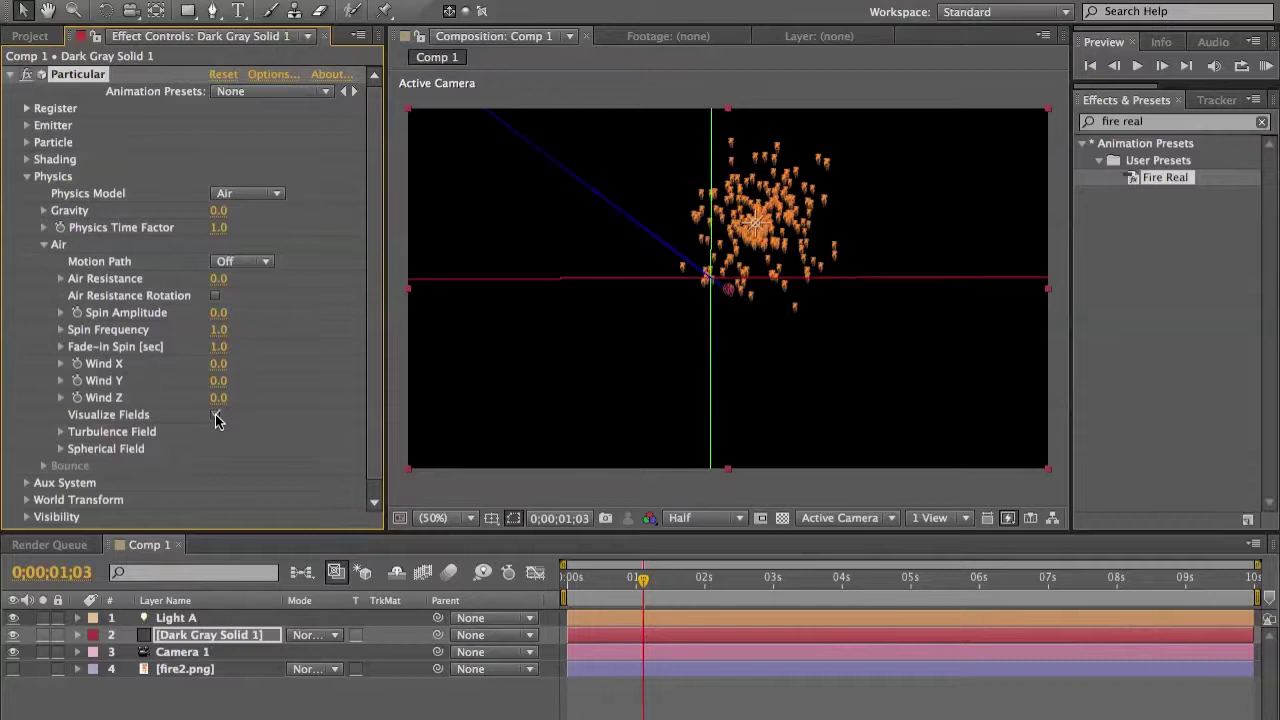
pyautogui.moveTo(218, 363); pyautogui.dragTo(497, 370)
pyautogui.press('super+z')
pyautogui.click(215, 415)
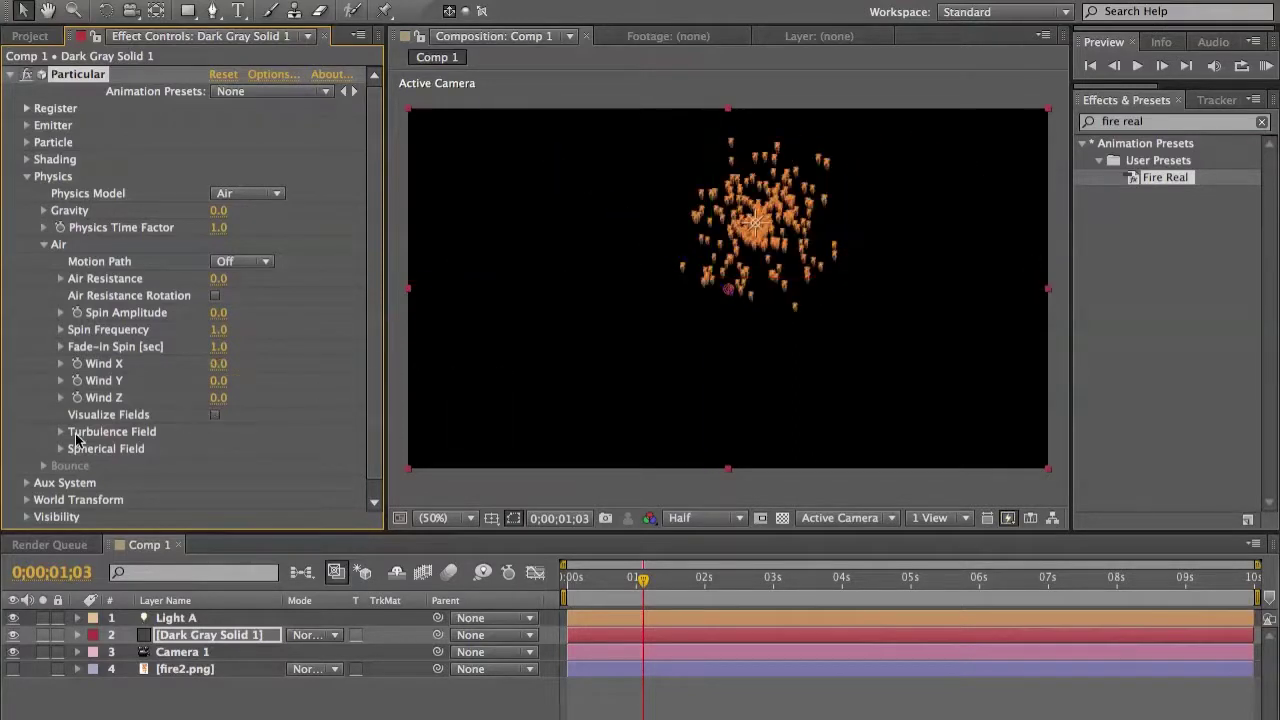
# Try higher Affect Size, Fade-in Time and Scale values in the Turbulence Field and undo the changes.
pyautogui.click(61, 431)
pyautogui.moveTo(218, 299); pyautogui.dragTo(356, 316)
pyautogui.press('super+z')
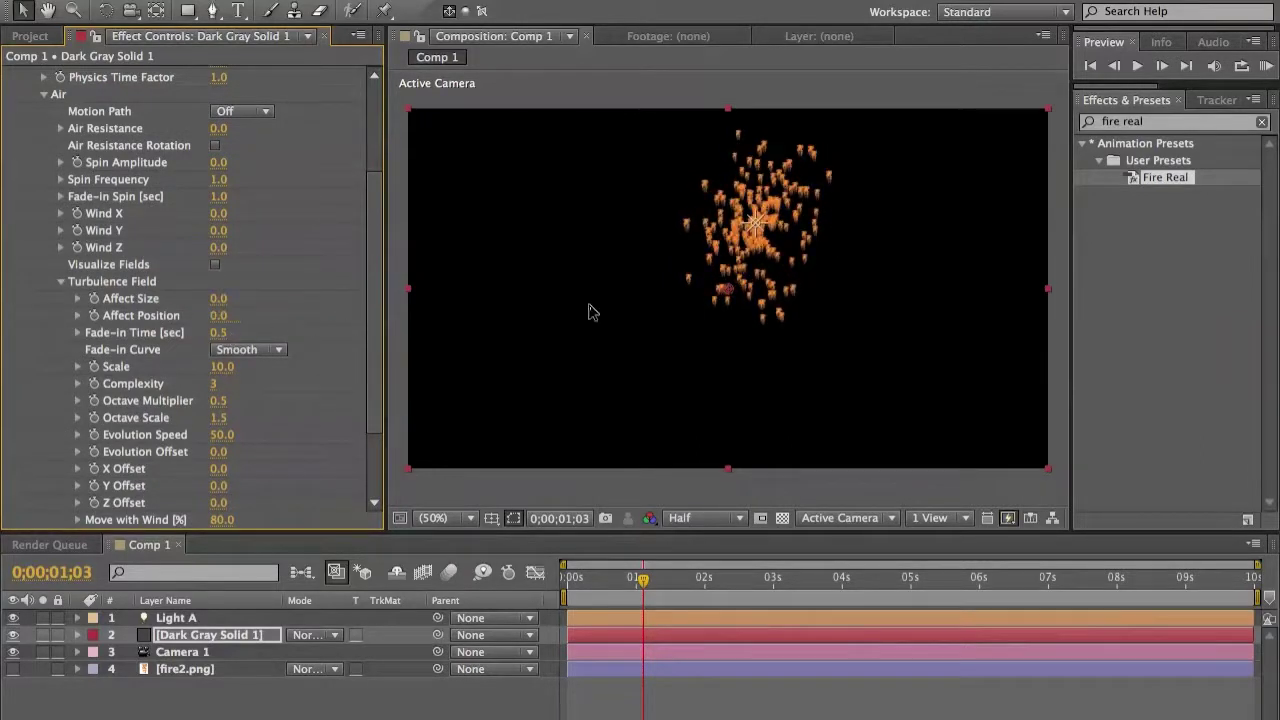
pyautogui.hotkey('ctrl', 'z')
pyautogui.moveTo(218, 333); pyautogui.dragTo(298, 340)
pyautogui.moveTo(224, 362); pyautogui.dragTo(296, 364)
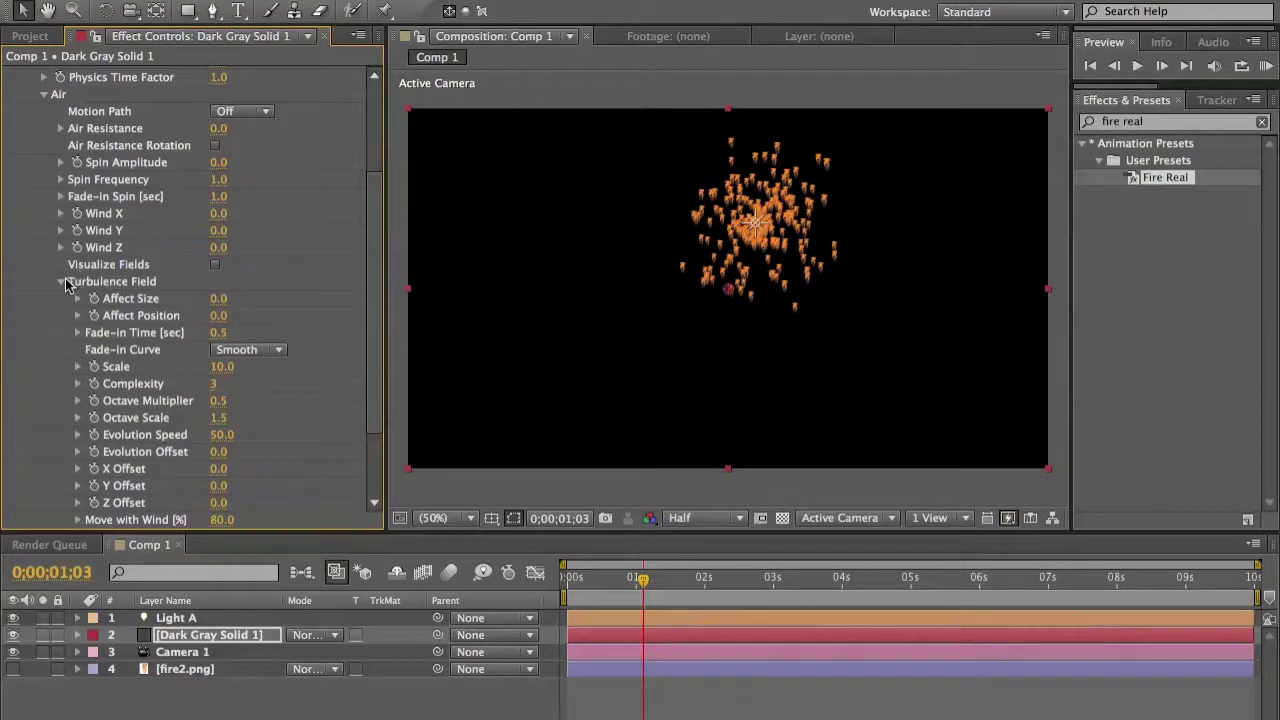
# Try Turbulence Field values of 169 for Affect Position and 40 and 200 for Scale, undo them, and collapse the group.
pyautogui.moveTo(214, 368); pyautogui.dragTo(237, 366)
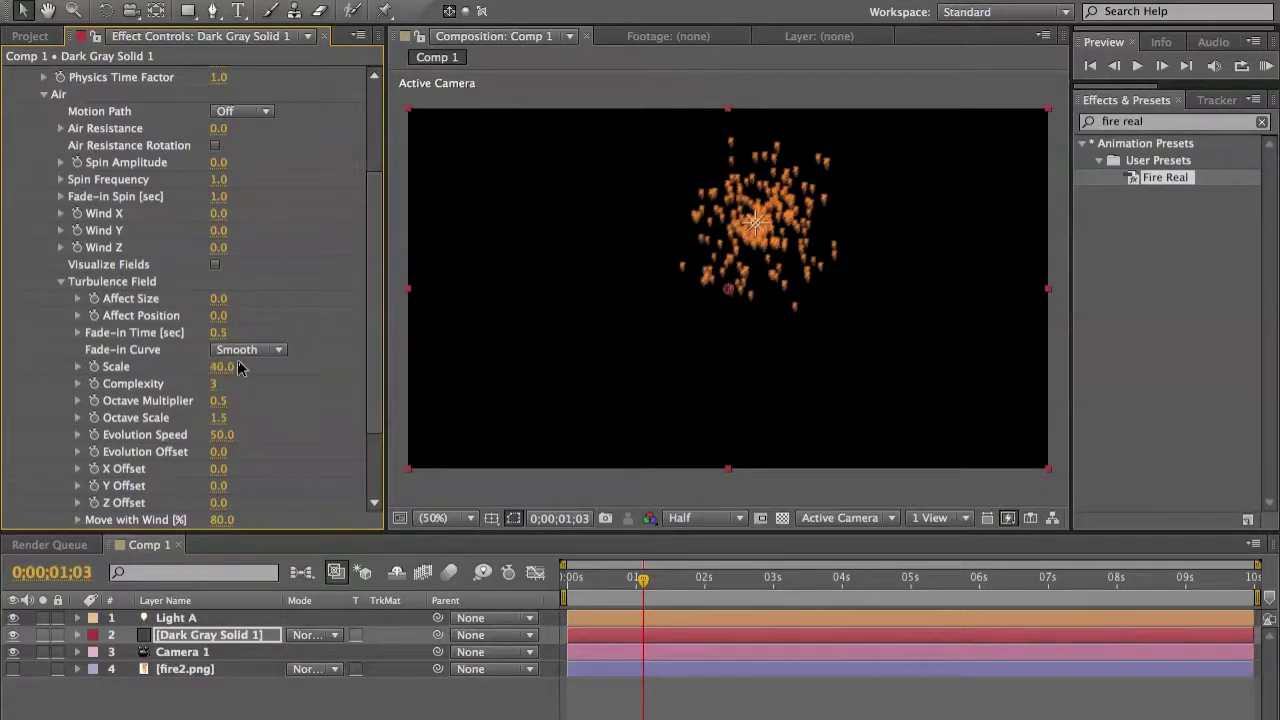
pyautogui.moveTo(218, 315); pyautogui.dragTo(363, 331)
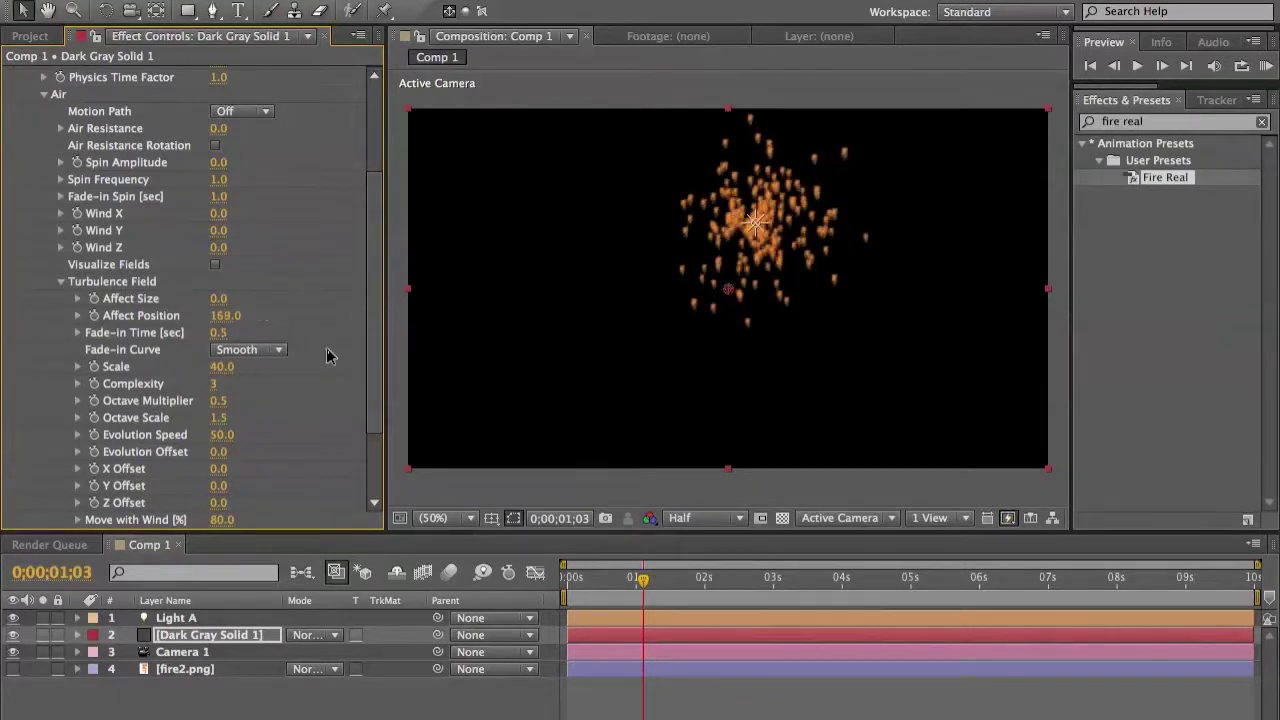
pyautogui.moveTo(220, 366); pyautogui.dragTo(375, 360)
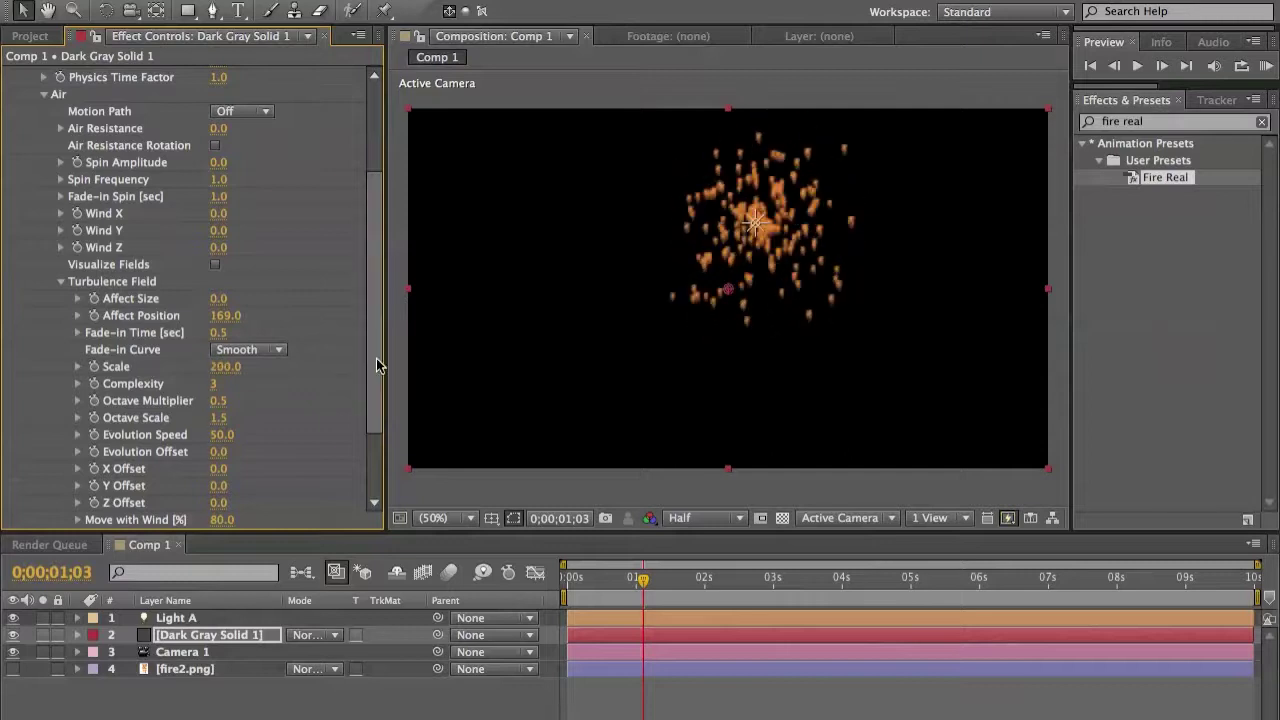
pyautogui.hotkey('ctrl', 'z')
pyautogui.hotkey('ctrl', 'z')
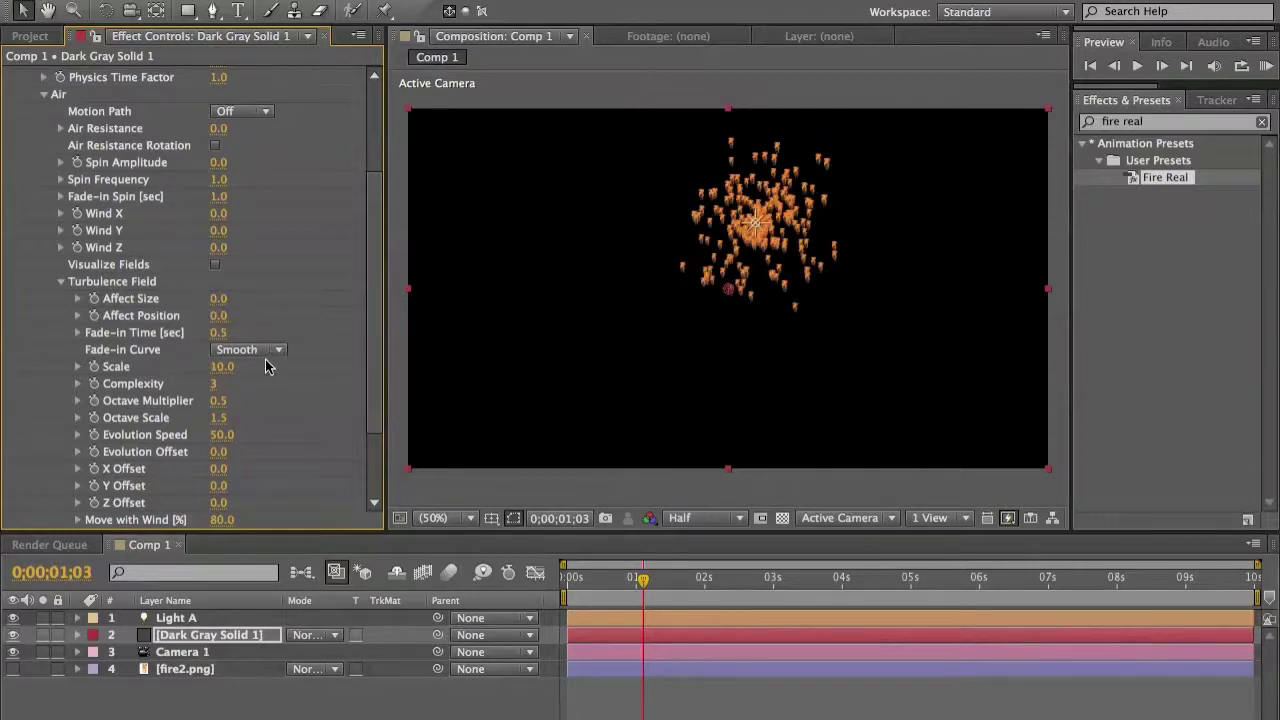
pyautogui.click(62, 283)
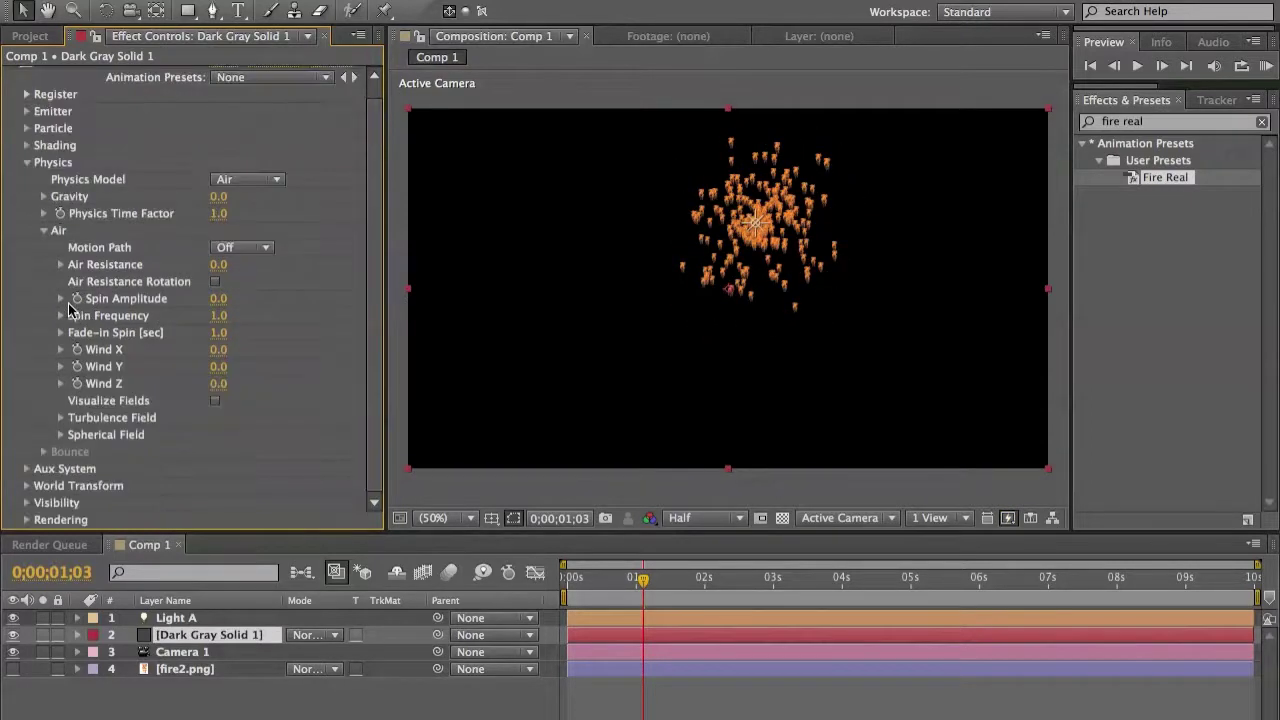
# Set the Spherical Field's Radius to 1140 and place its Position XY on the light emitter at 698, 234.
pyautogui.click(61, 435)
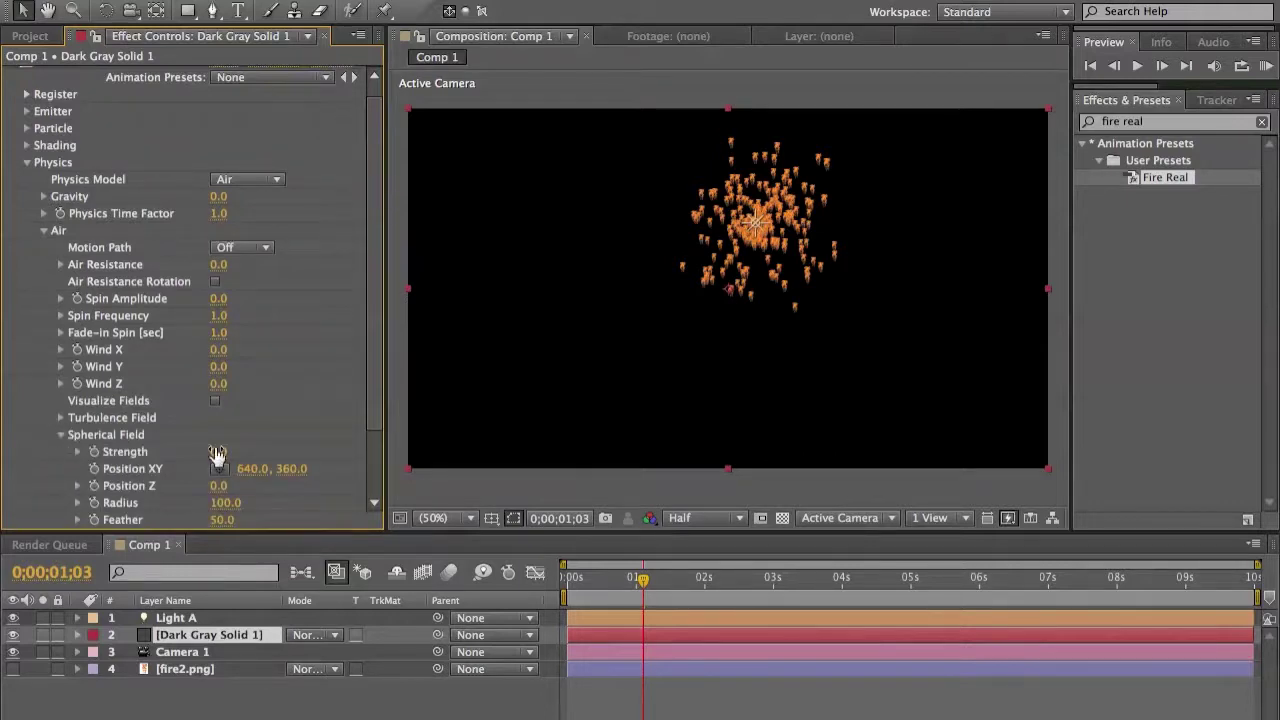
pyautogui.scroll(-1, 255, 458)
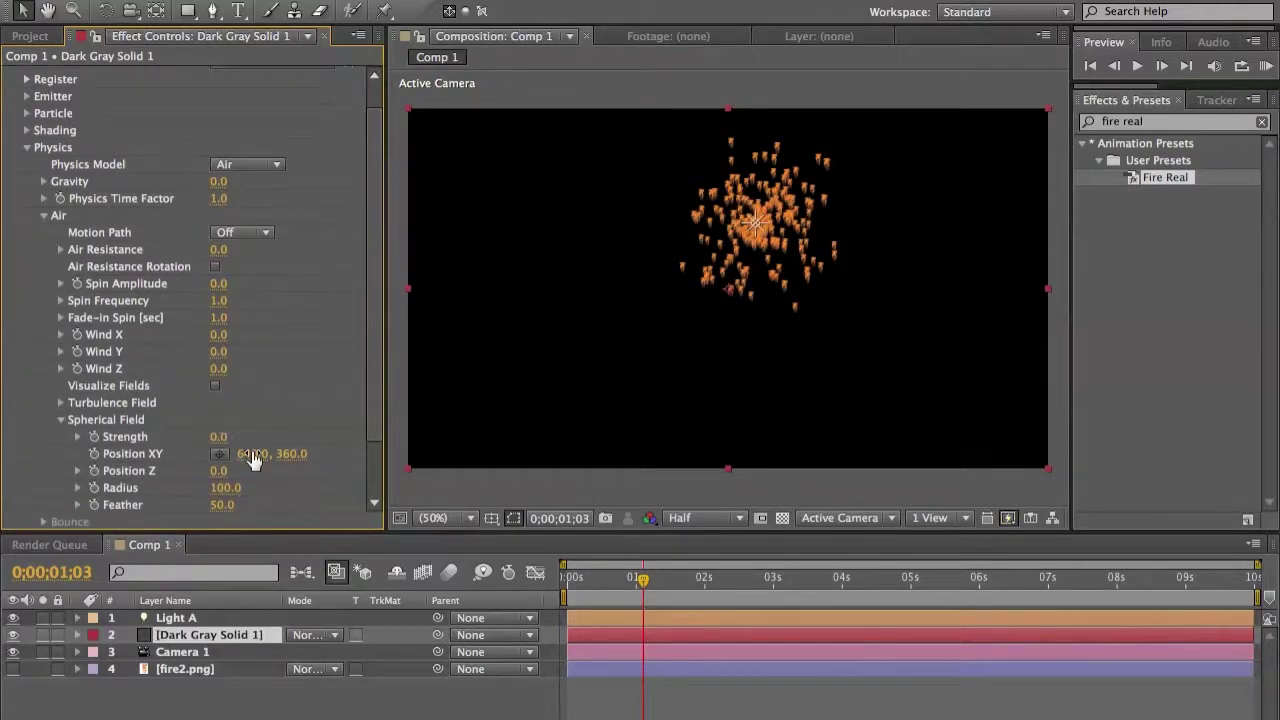
pyautogui.moveTo(222, 488); pyautogui.dragTo(254, 485)
pyautogui.moveTo(728, 297); pyautogui.dragTo(755, 243)
pyautogui.press('super+z')
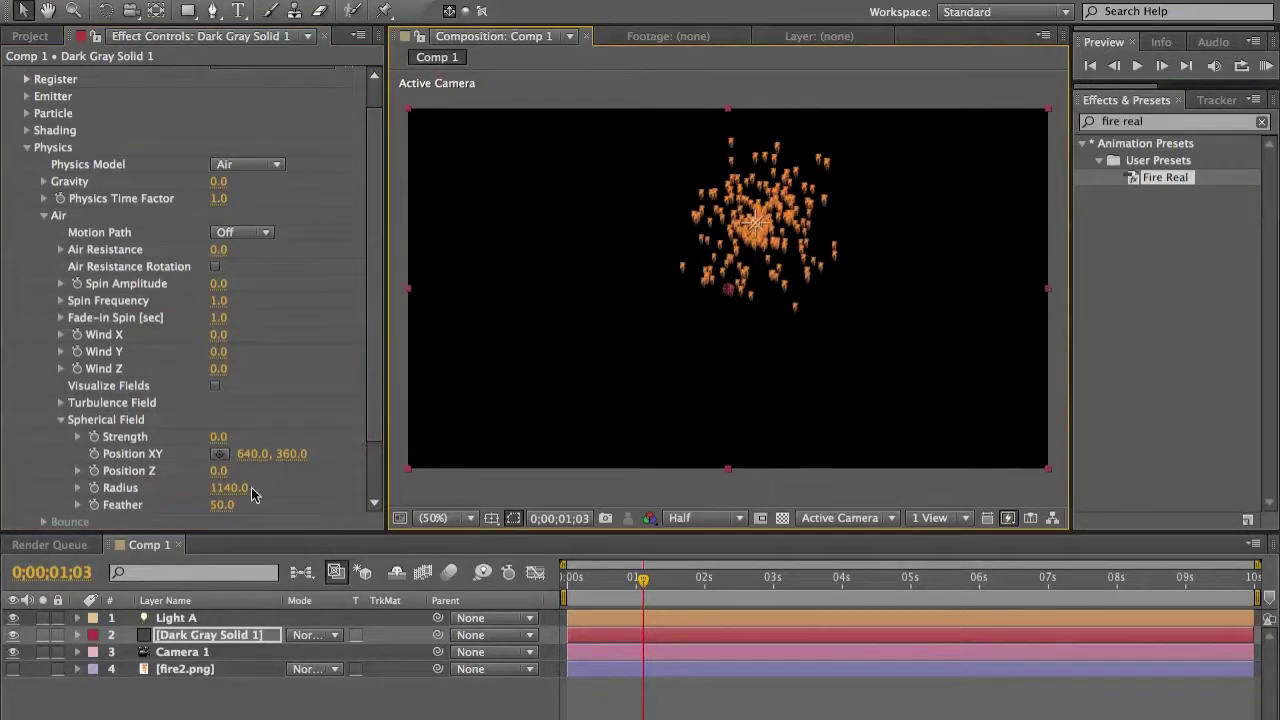
pyautogui.click(218, 453)
pyautogui.click(757, 225)
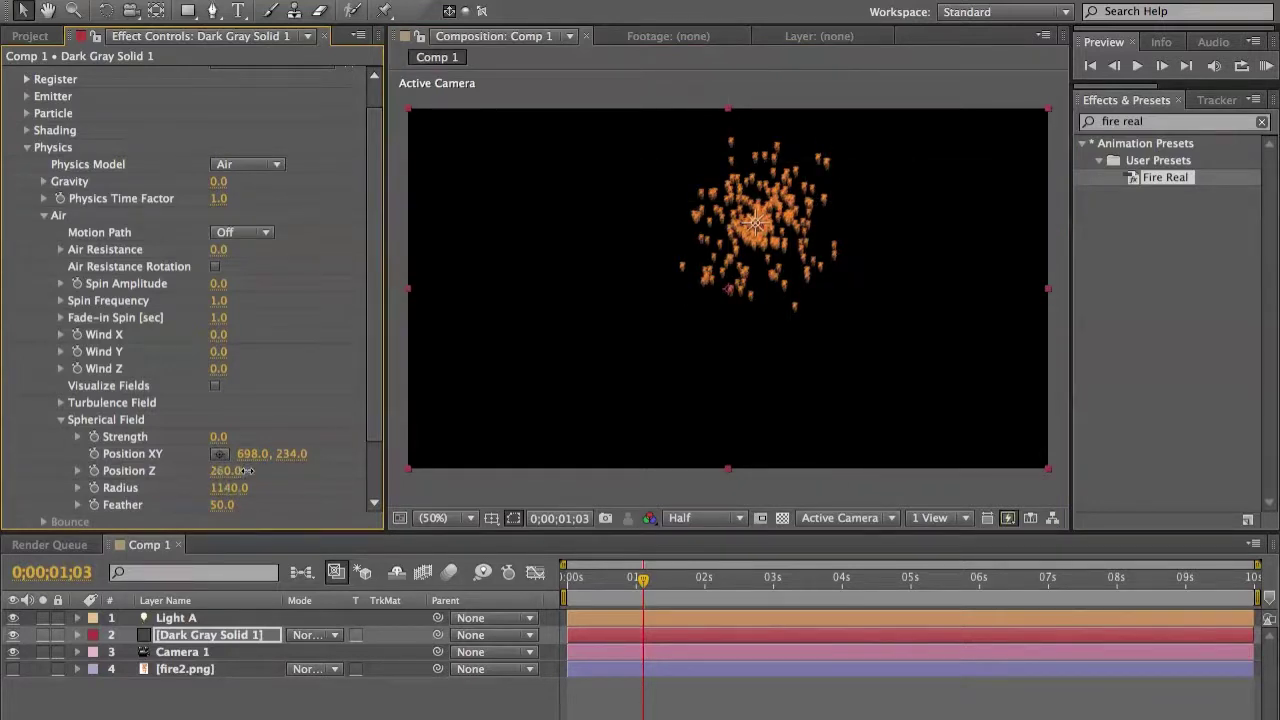
# Adjust the Spherical Field to a Strength of 78 and a Radius of 310, and collapse its settings.
pyautogui.moveTo(280, 430)
pyautogui.mouseDown()
pyautogui.moveTo(312, 430)
pyautogui.moveTo(262, 433)
pyautogui.mouseUp()
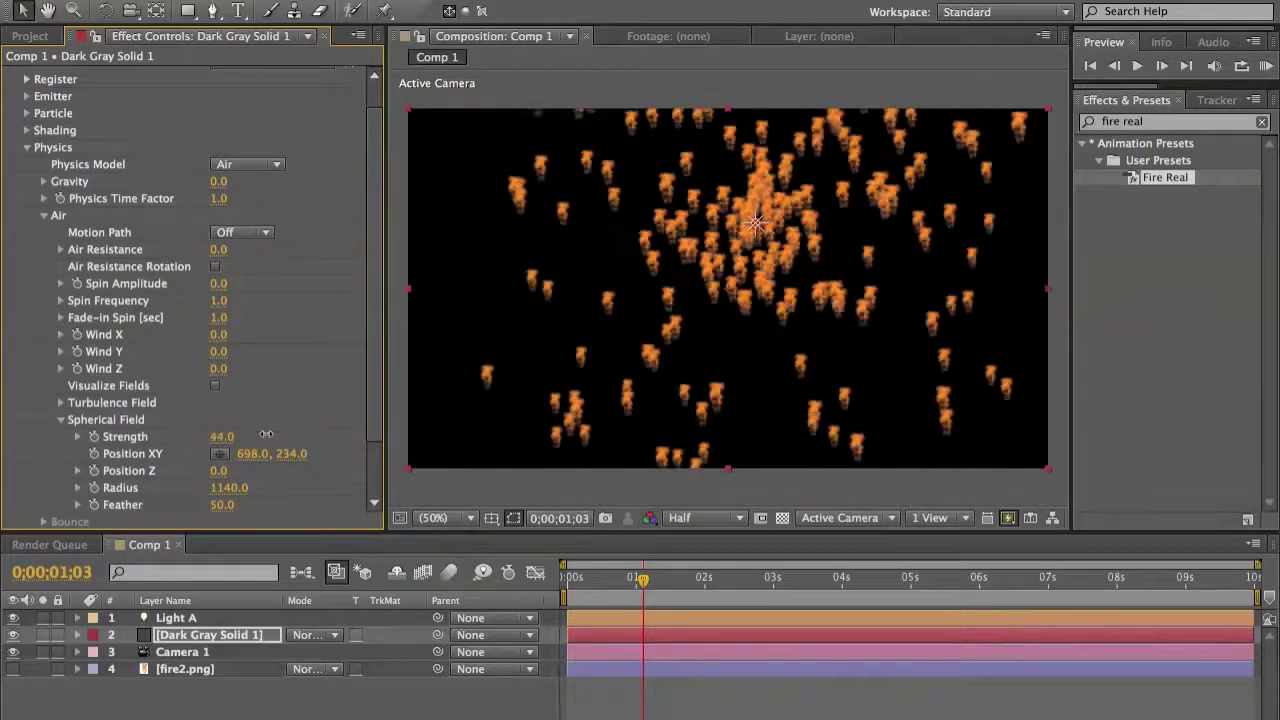
pyautogui.moveTo(228, 487); pyautogui.dragTo(133, 487)
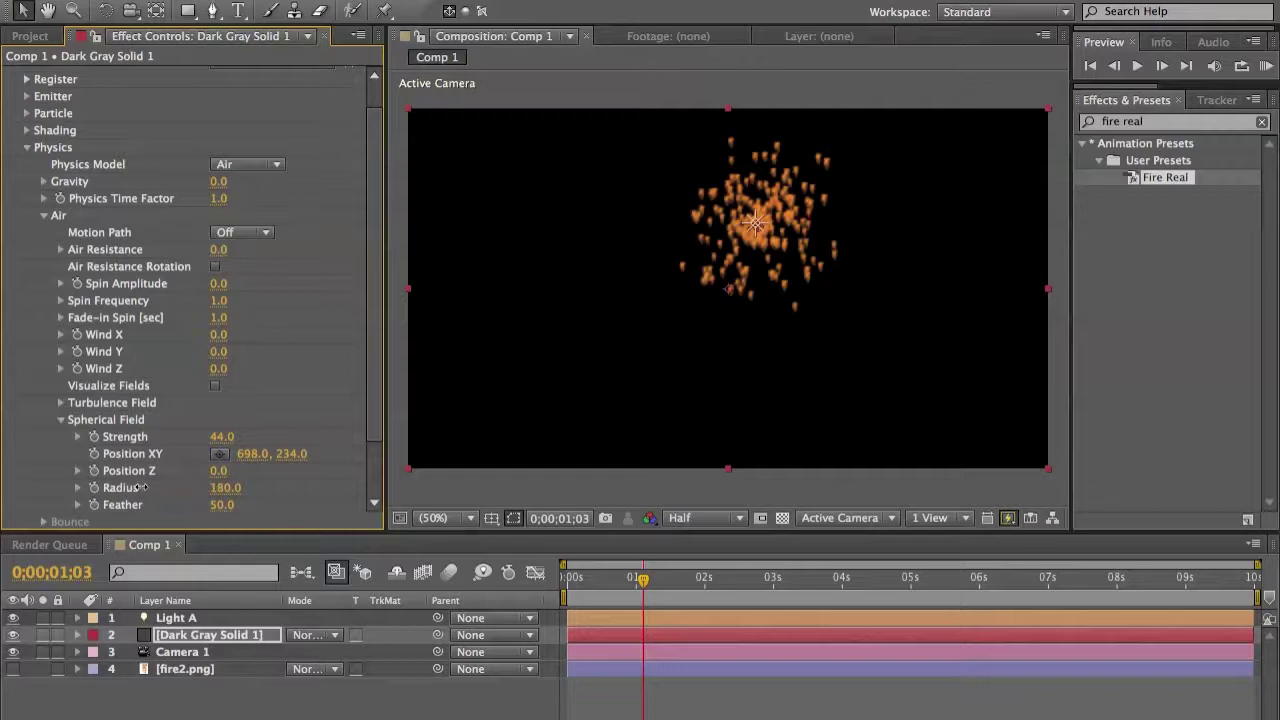
pyautogui.moveTo(218, 436); pyautogui.dragTo(232, 436)
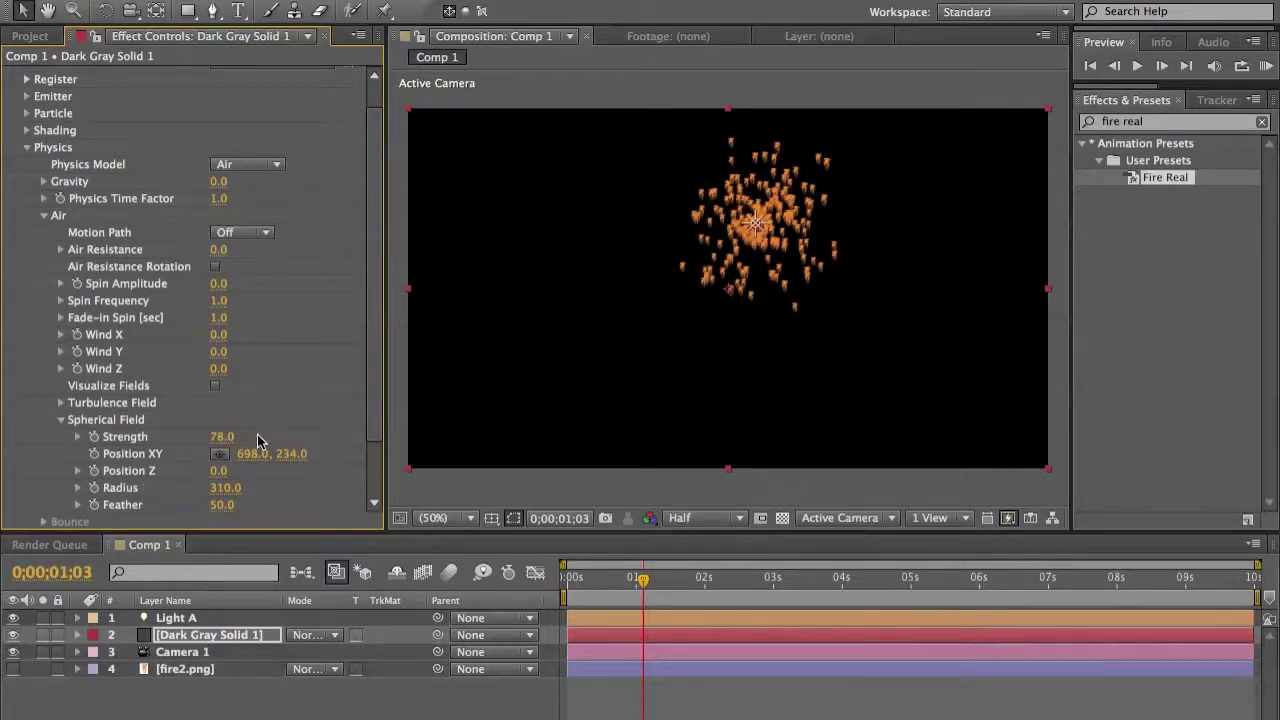
pyautogui.click(60, 420)
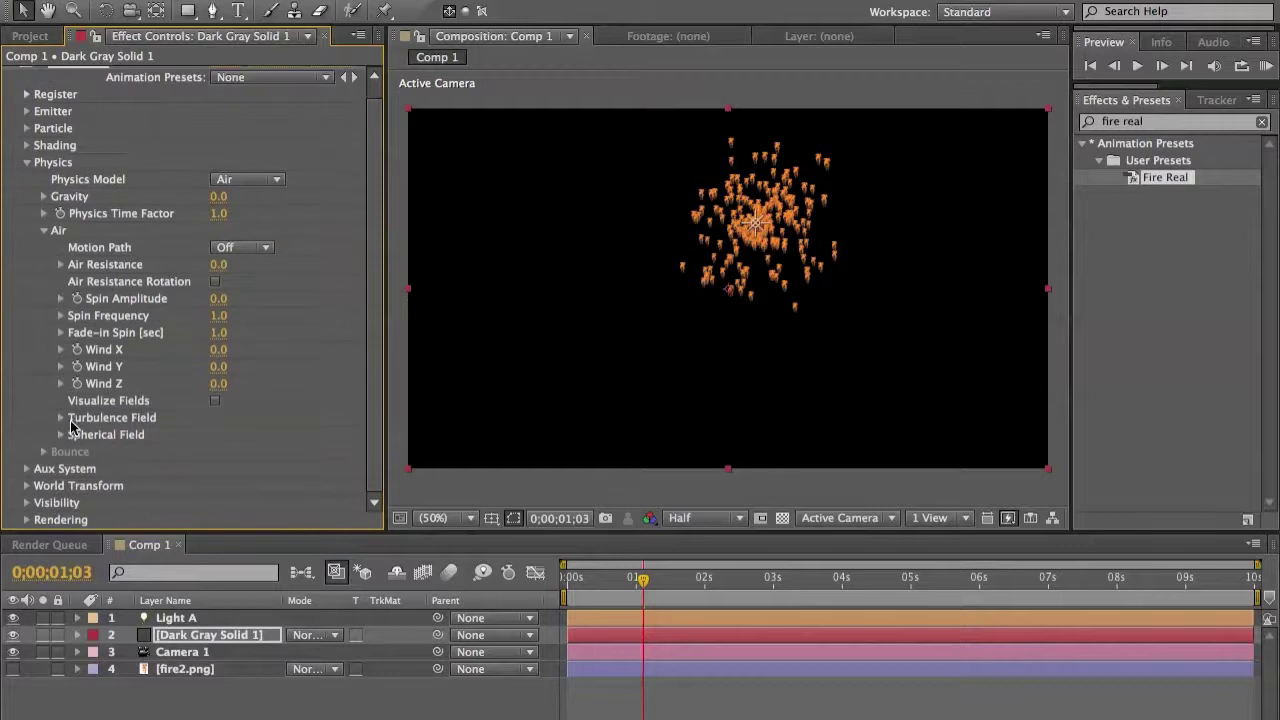
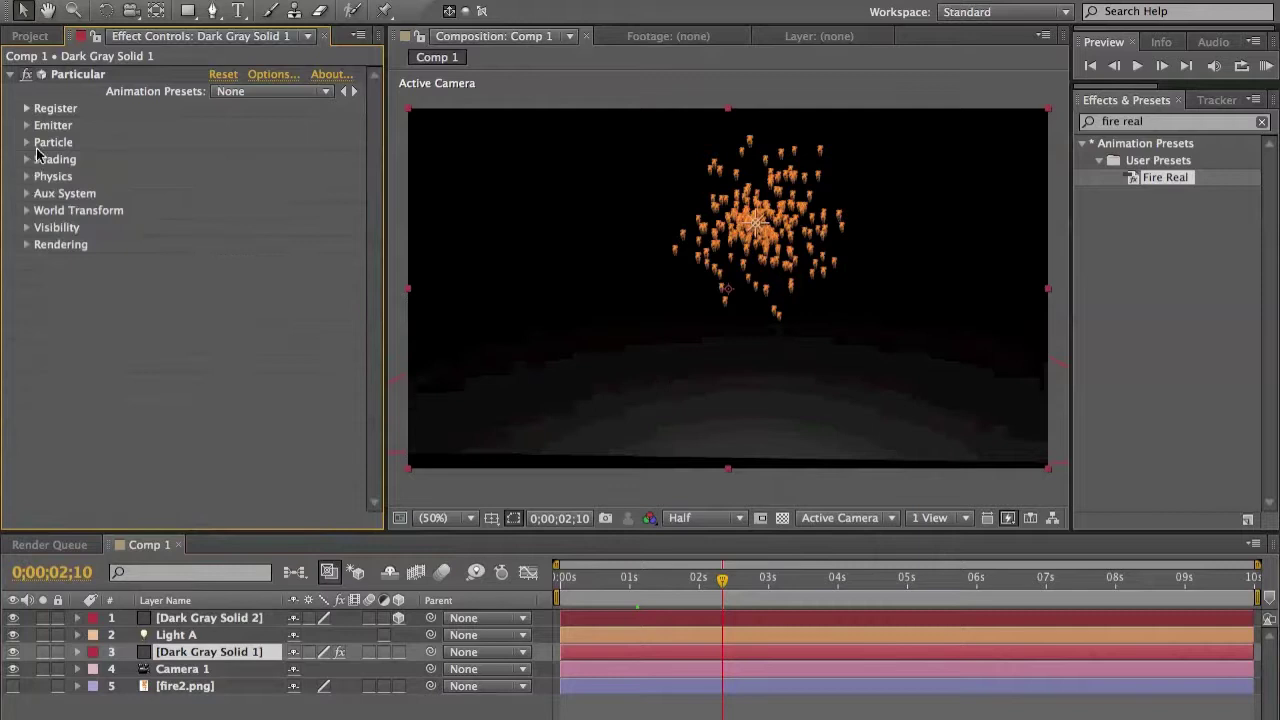
# Set Dark Gray Solid 1's emitter Velocity to 340 and move the layer above Light A in the layer stack.
pyautogui.click(28, 125)
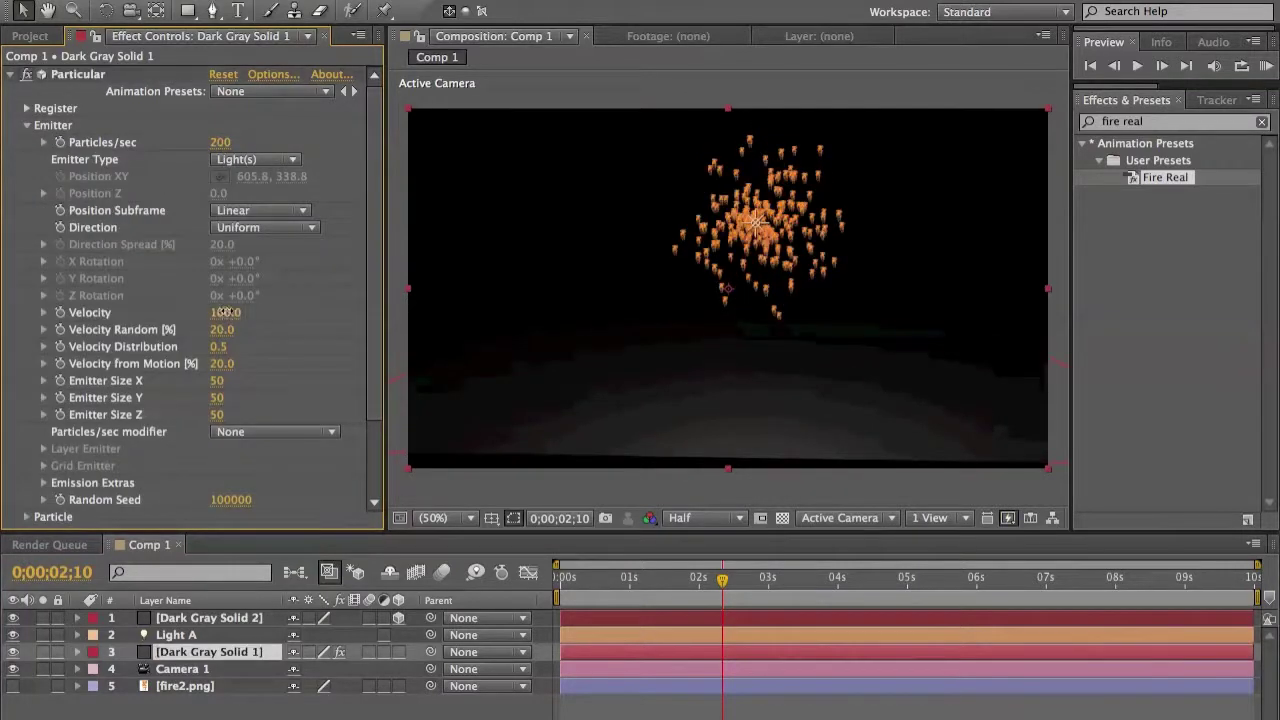
pyautogui.moveTo(226, 312); pyautogui.dragTo(243, 306)
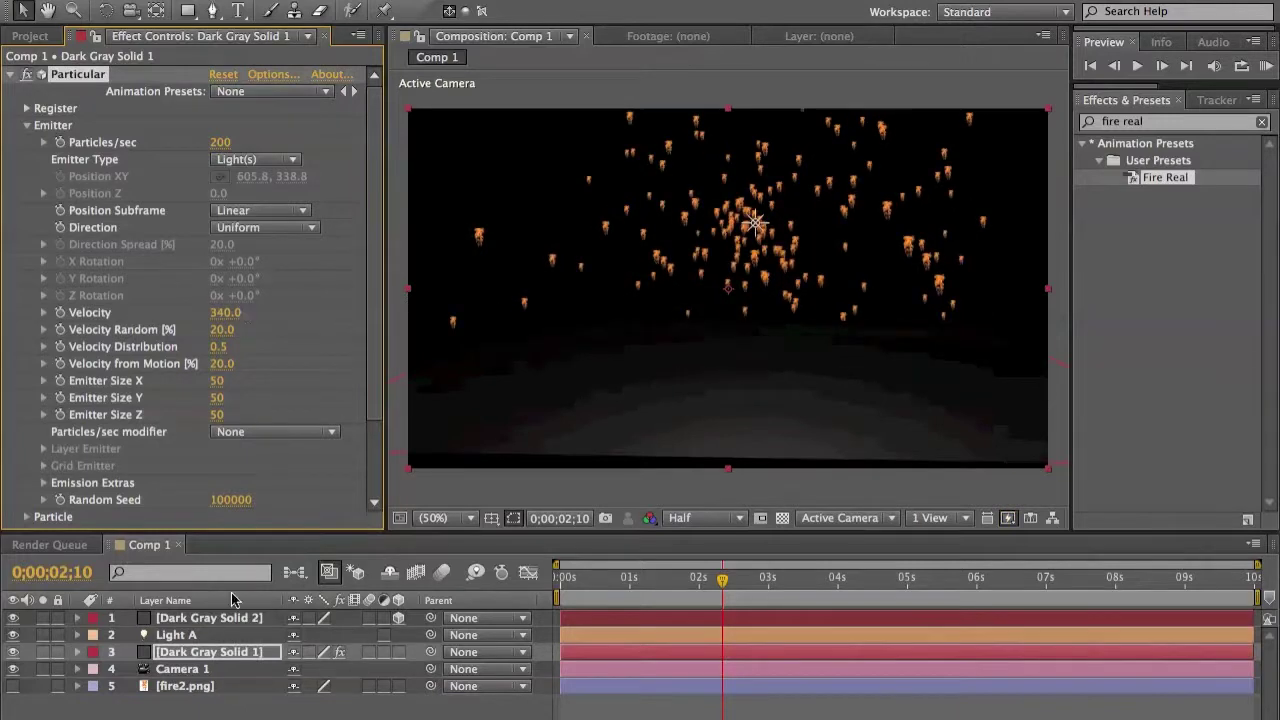
pyautogui.click(222, 620)
pyautogui.click(216, 636)
pyautogui.click(207, 672)
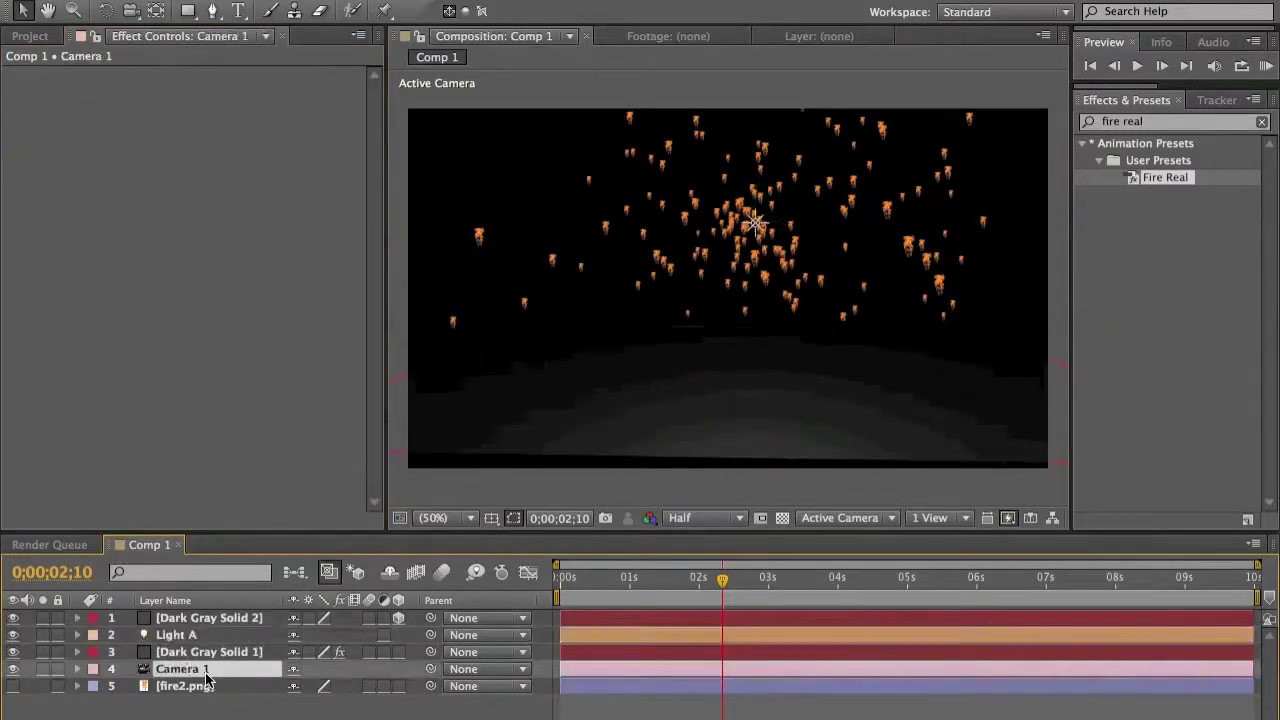
pyautogui.click(212, 620)
pyautogui.moveTo(206, 651); pyautogui.dragTo(211, 636)
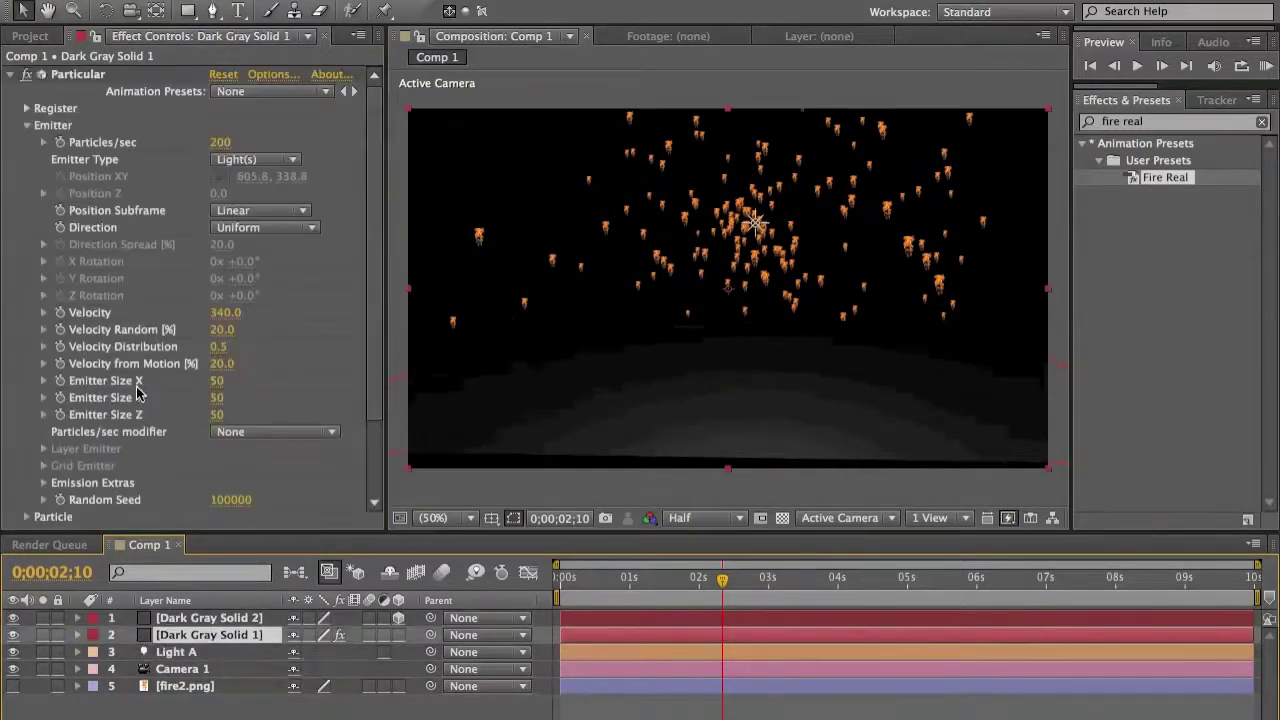
# Choose Dark Gray Solid 2 as the Floor Layer in the Bounce physics settings of Dark Gray Solid 1.
pyautogui.scroll(-2, 138, 393)
pyautogui.scroll(-2, 66, 443)
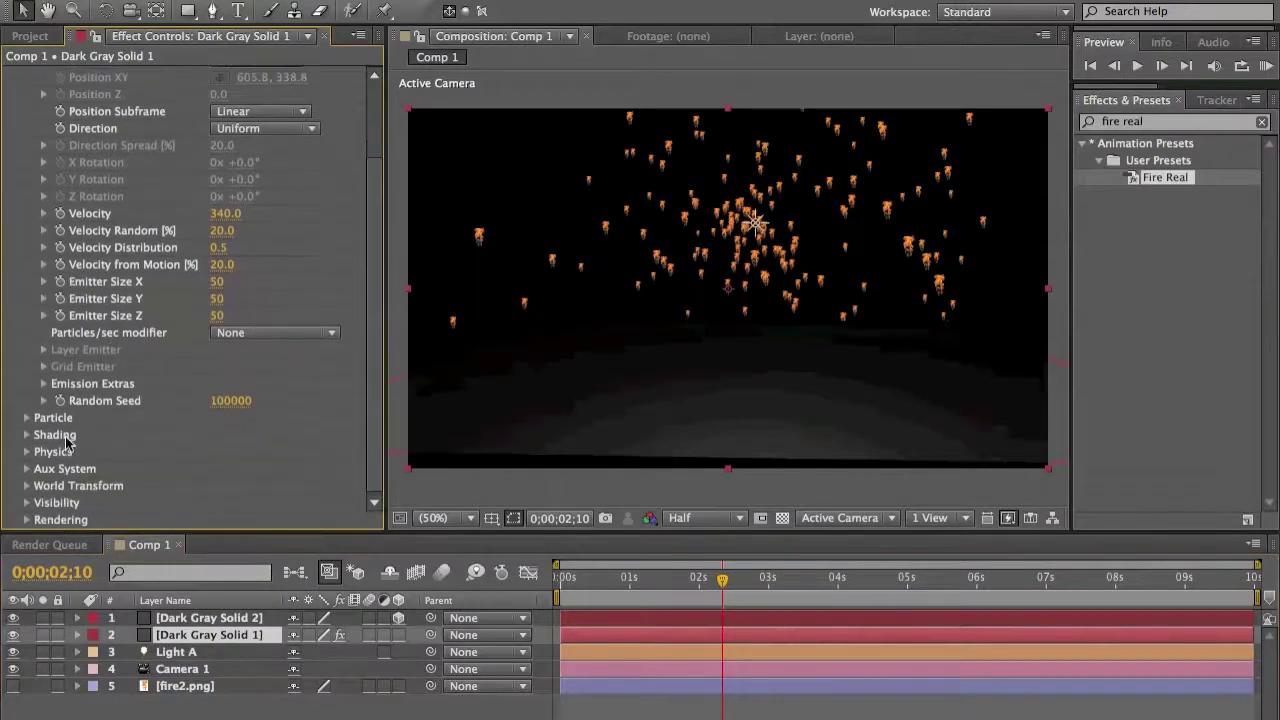
pyautogui.click(28, 452)
pyautogui.scroll(-10, 268, 385)
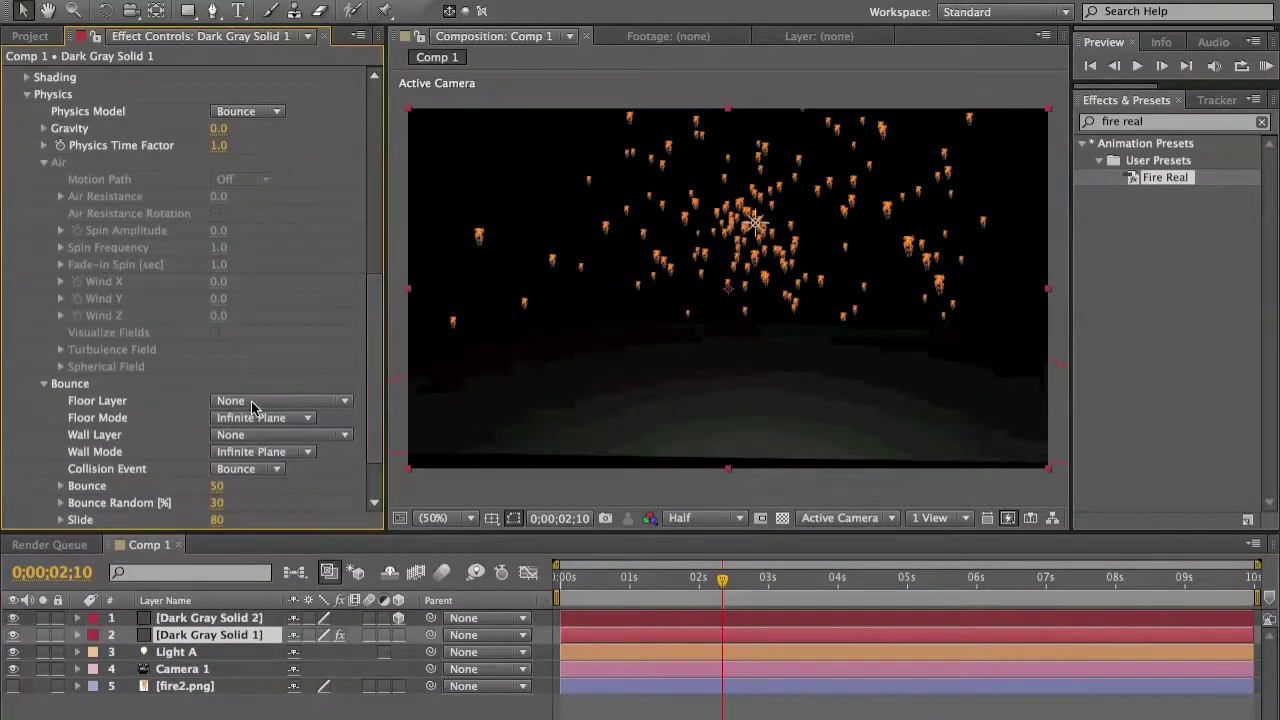
pyautogui.click(240, 402)
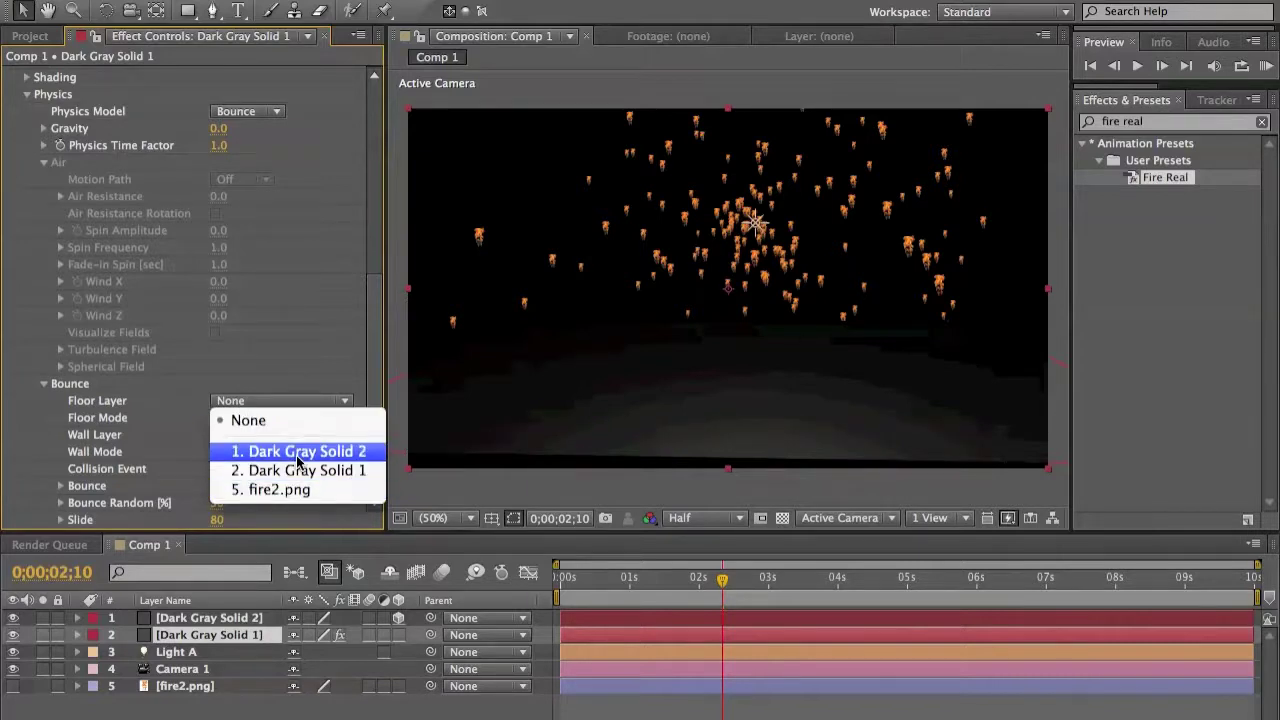
pyautogui.click(298, 455)
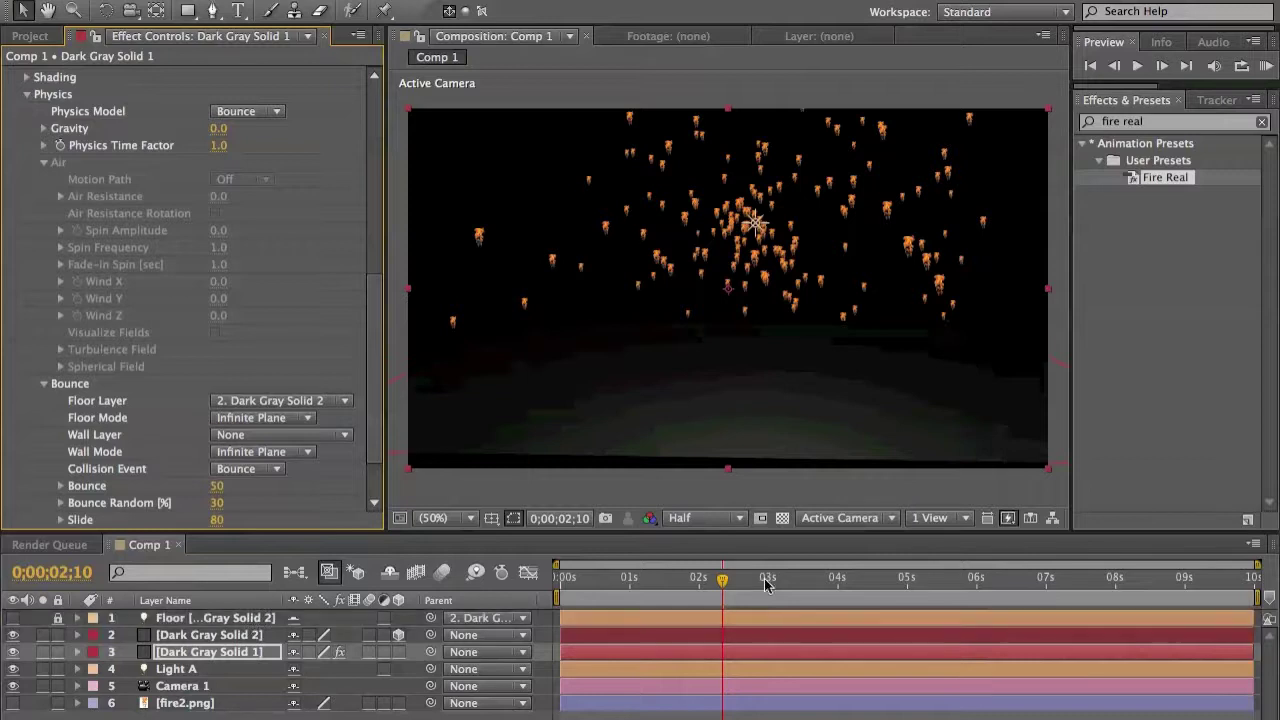
# Go to 0;00;01;29 and set the physics Gravity of Dark Gray Solid 1's particles to 780.
pyautogui.moveTo(766, 584); pyautogui.dragTo(697, 583)
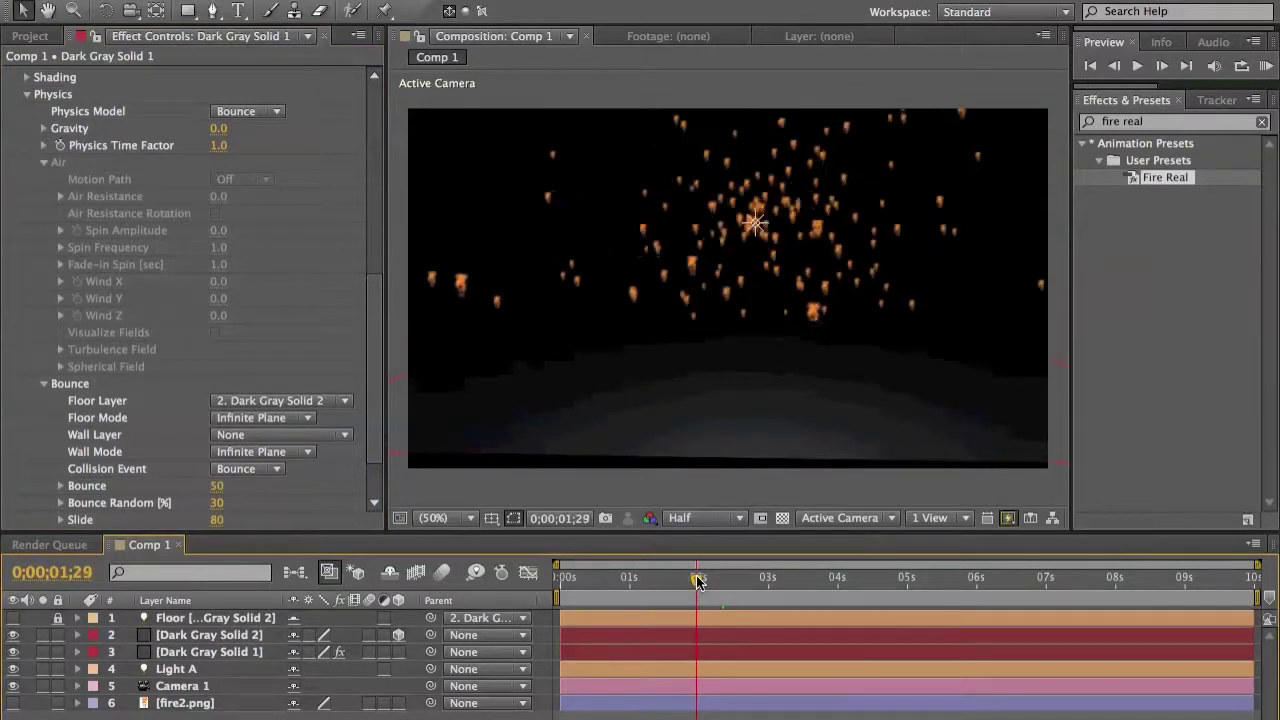
pyautogui.click(252, 640)
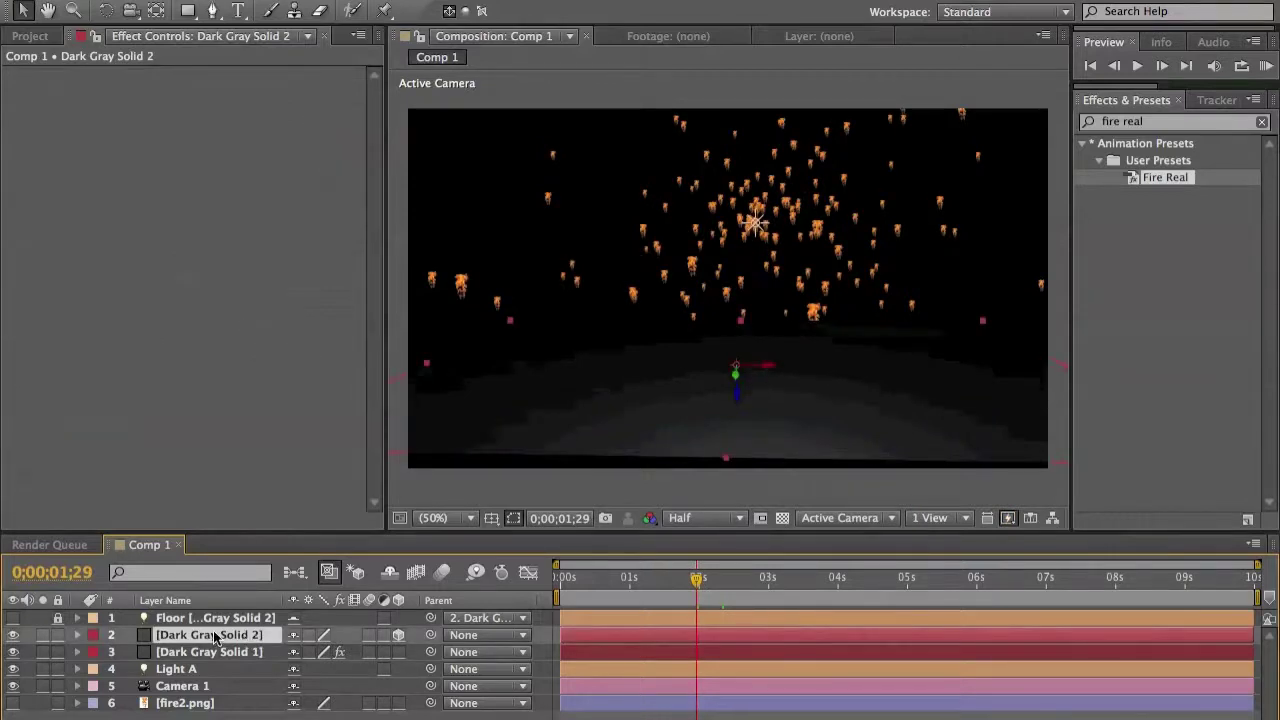
pyautogui.click(228, 621)
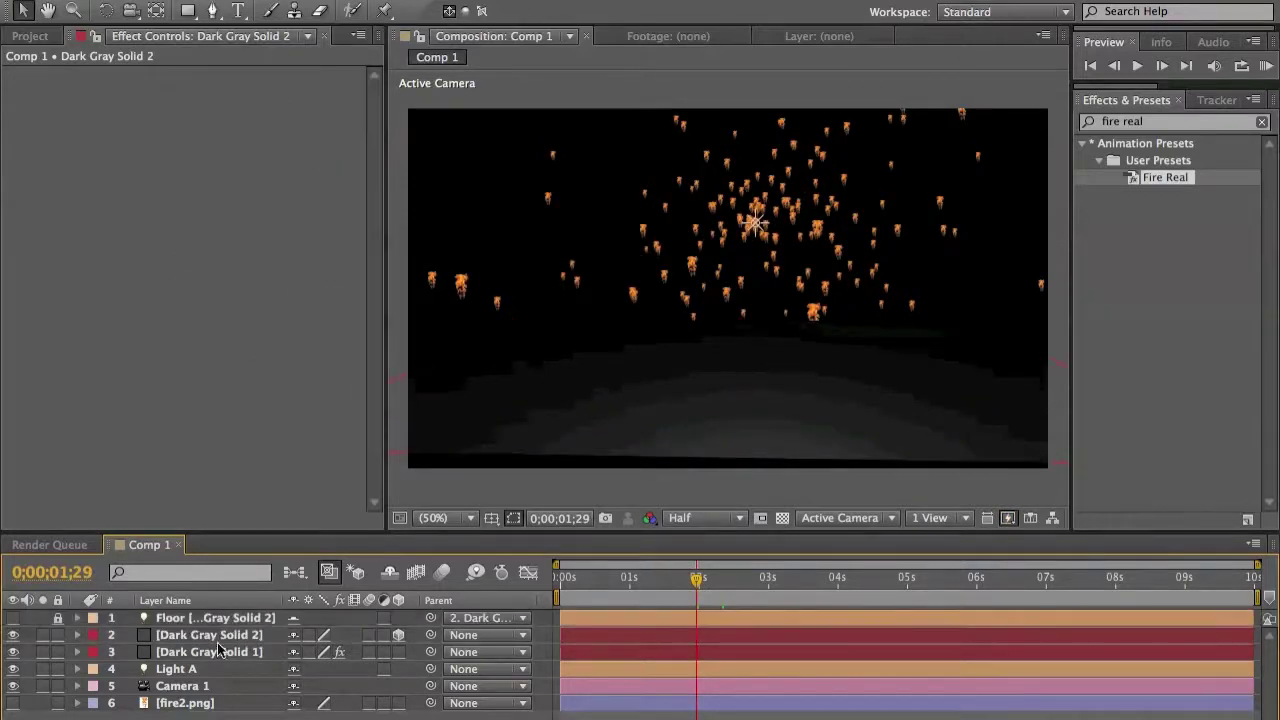
pyautogui.click(218, 651)
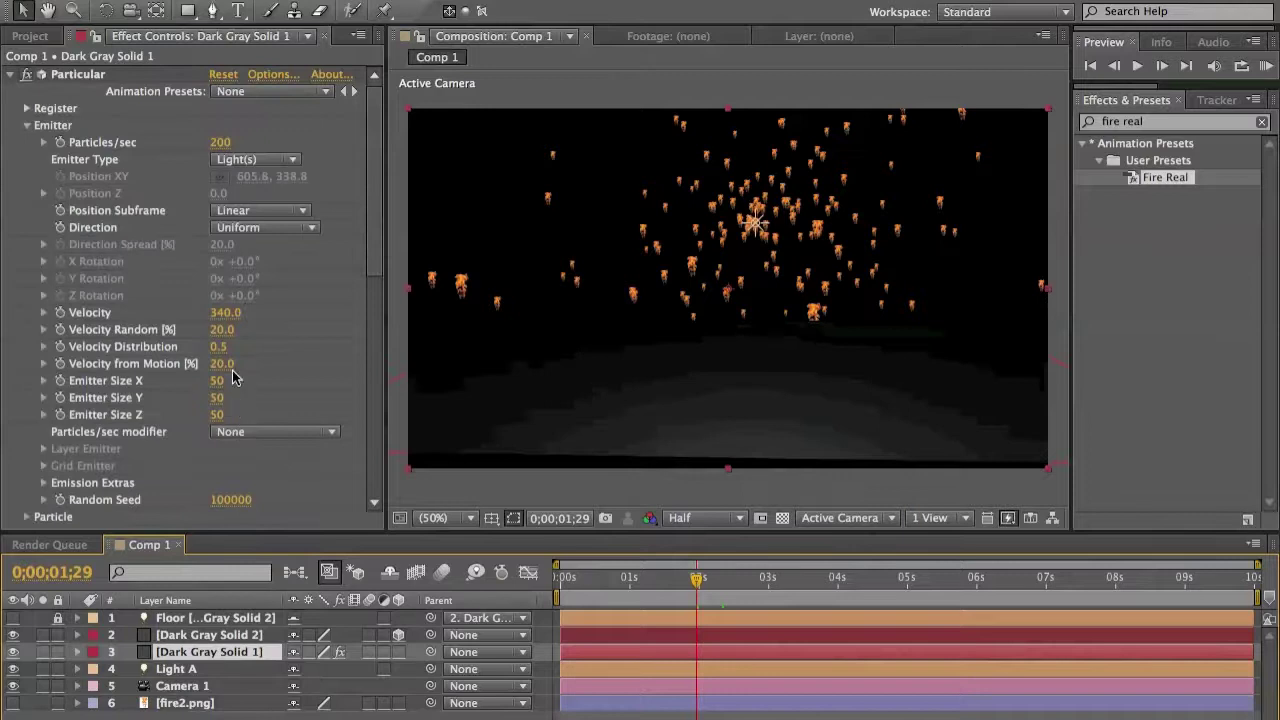
pyautogui.scroll(-10, 222, 352)
pyautogui.scroll(3, 215, 358)
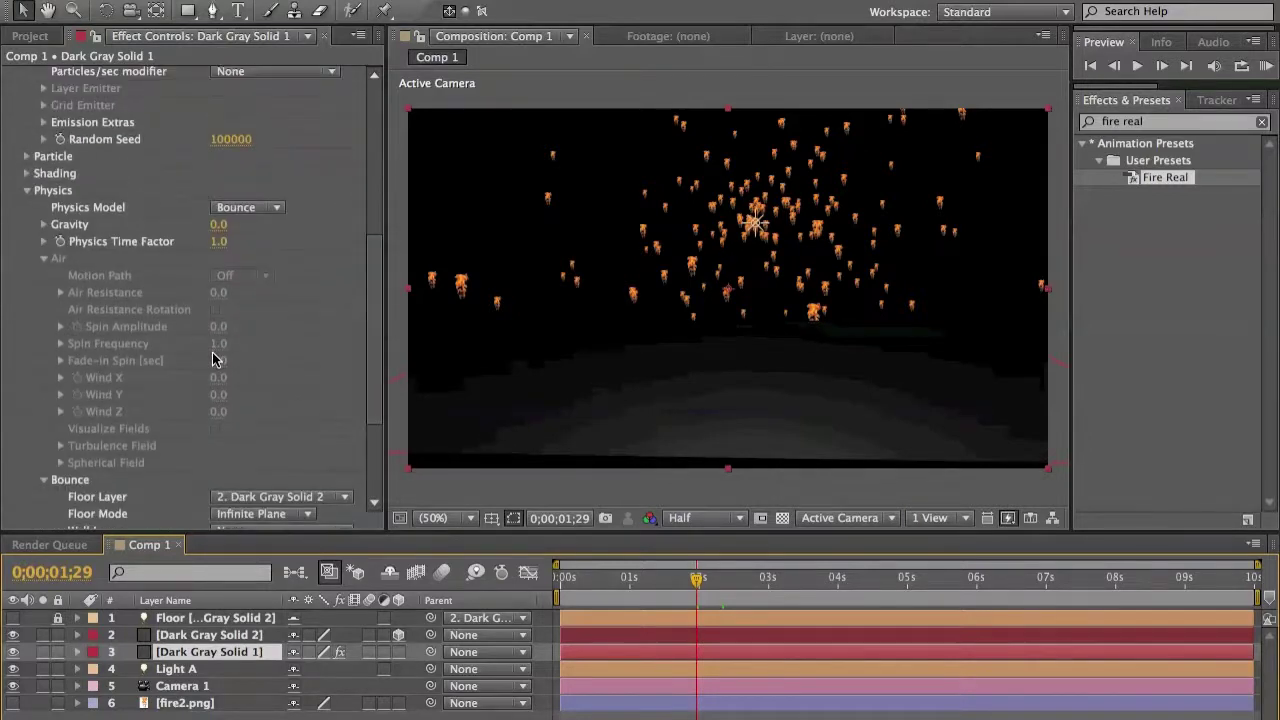
pyautogui.moveTo(216, 228); pyautogui.dragTo(290, 230)
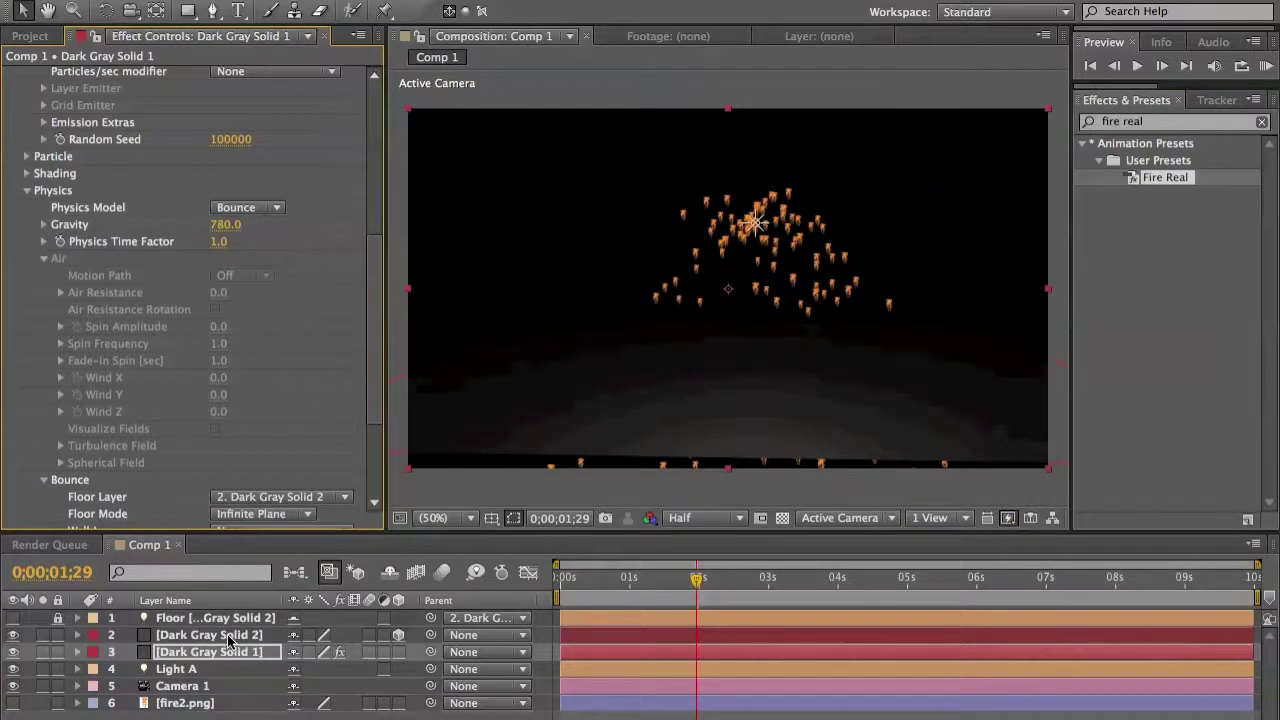
# Move Dark Gray Solid 2 below Dark Gray Solid 1 in the layer stack and lower the floor solid in the composition.
pyautogui.moveTo(228, 640); pyautogui.dragTo(228, 657)
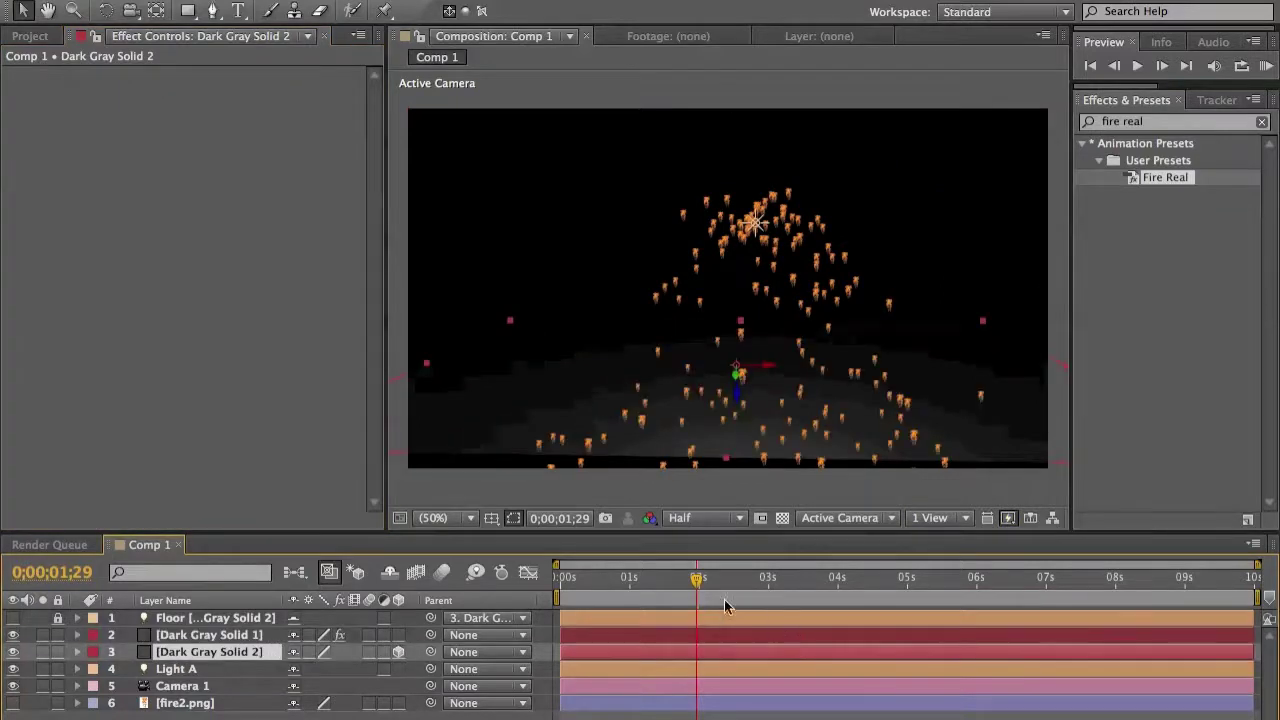
pyautogui.moveTo(714, 600); pyautogui.dragTo(752, 592)
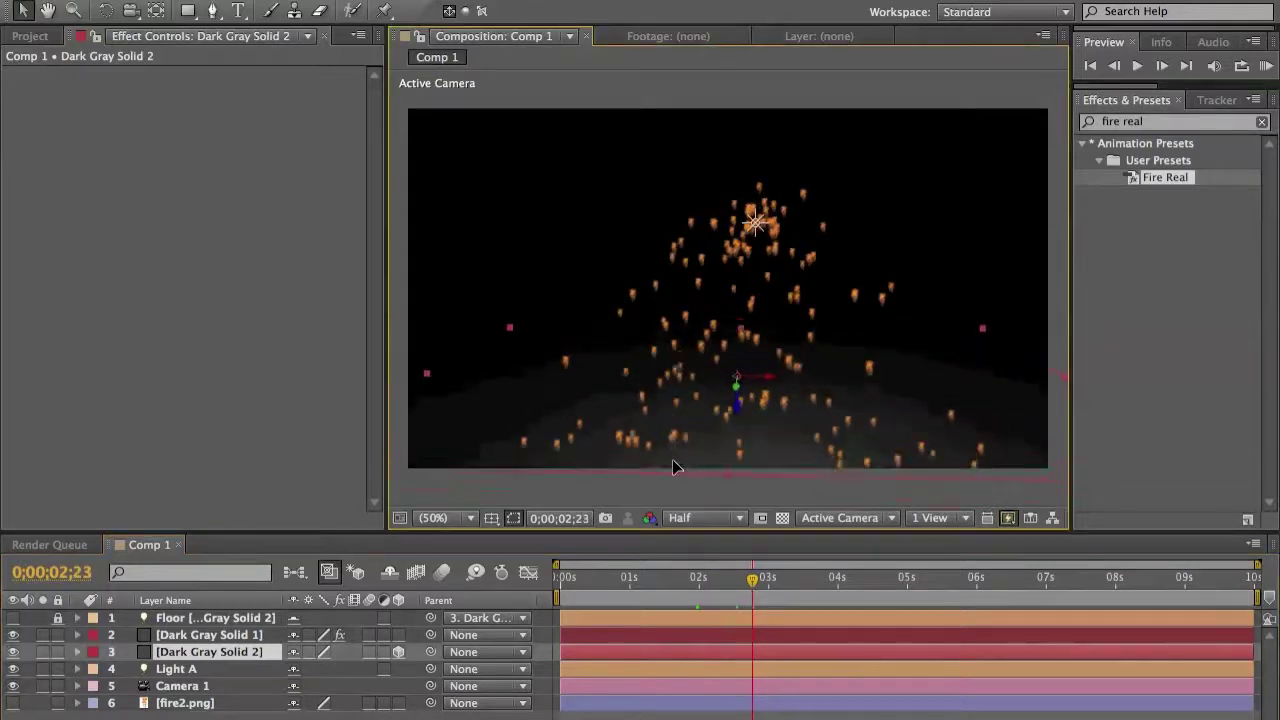
pyautogui.moveTo(672, 459); pyautogui.dragTo(666, 508)
pyautogui.moveTo(751, 580); pyautogui.dragTo(634, 580)
# Set the X Rotation of Dark Gray Solid 2 to 88° and check the bouncing particles around 0;00;01;24.
pyautogui.click(244, 634)
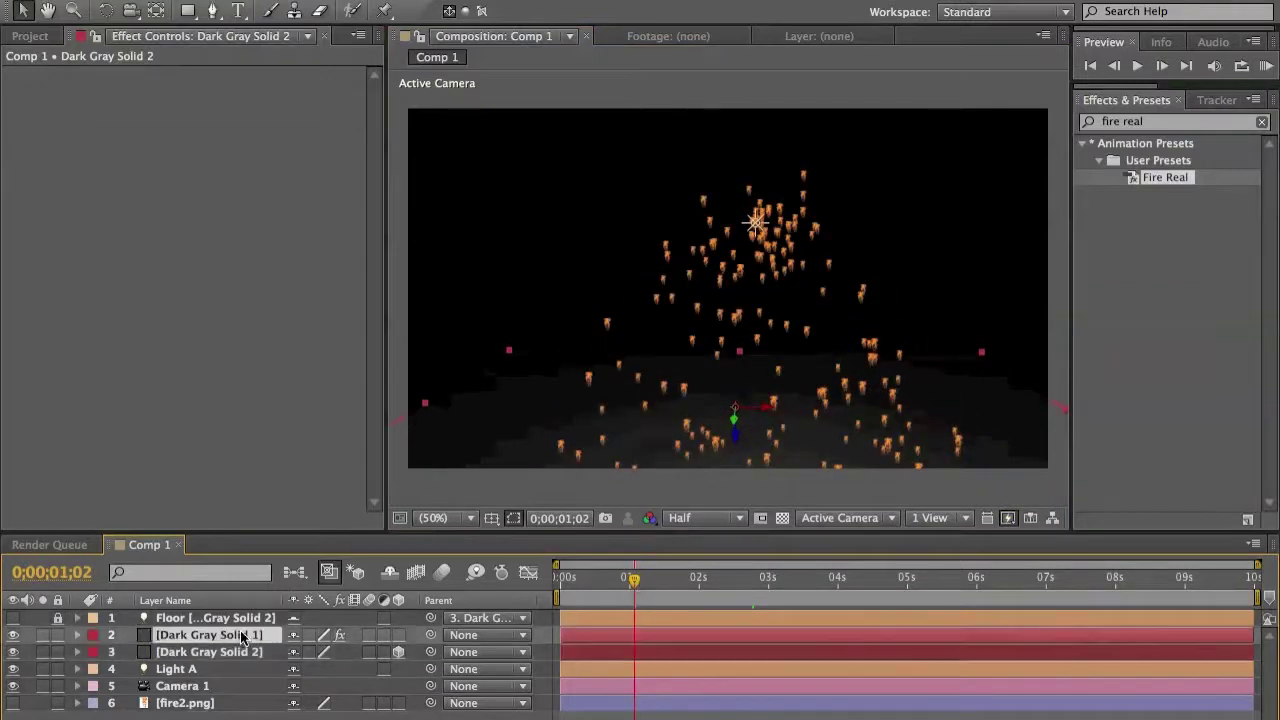
pyautogui.click(244, 651)
pyautogui.press('r')
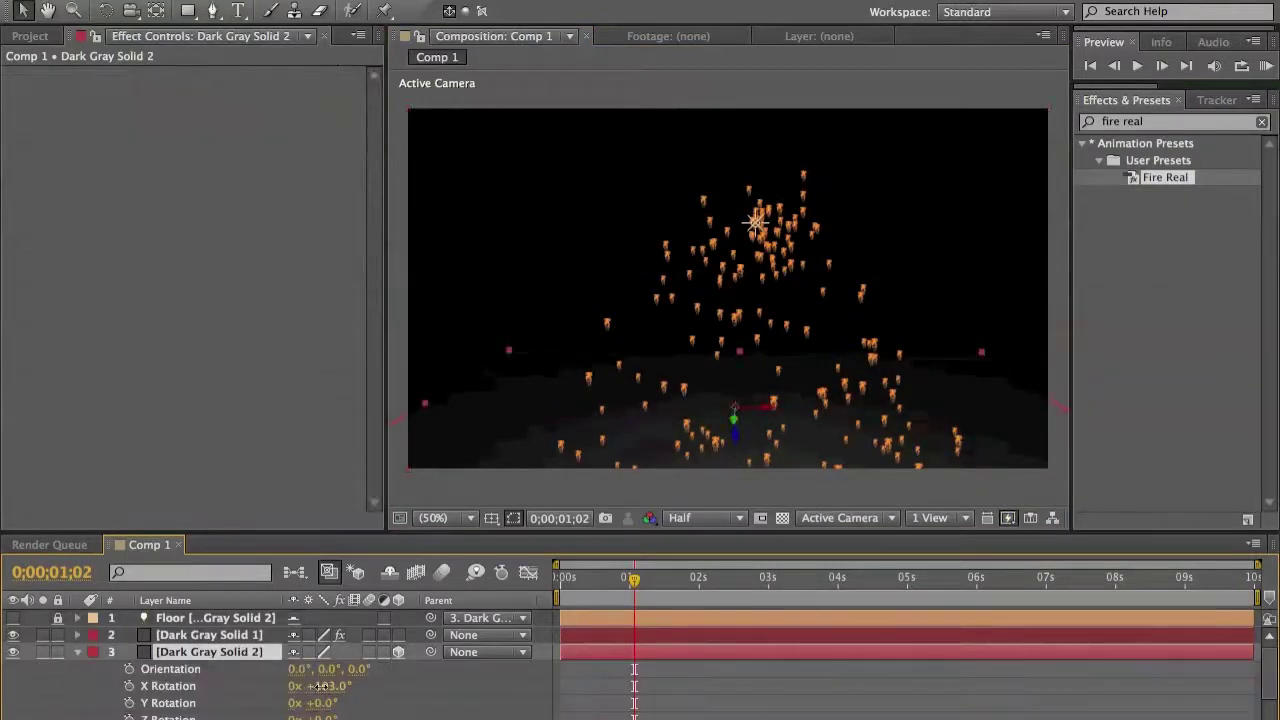
pyautogui.moveTo(299, 689); pyautogui.dragTo(308, 688)
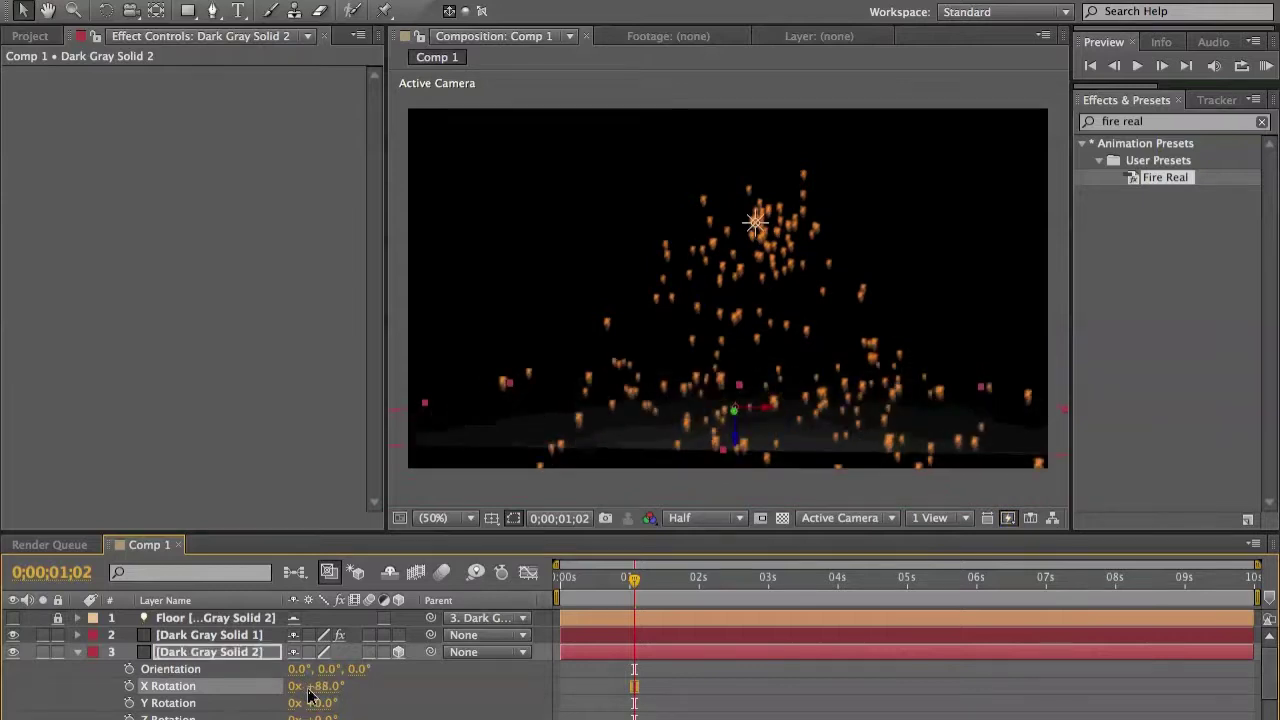
pyautogui.moveTo(588, 585); pyautogui.dragTo(698, 581)
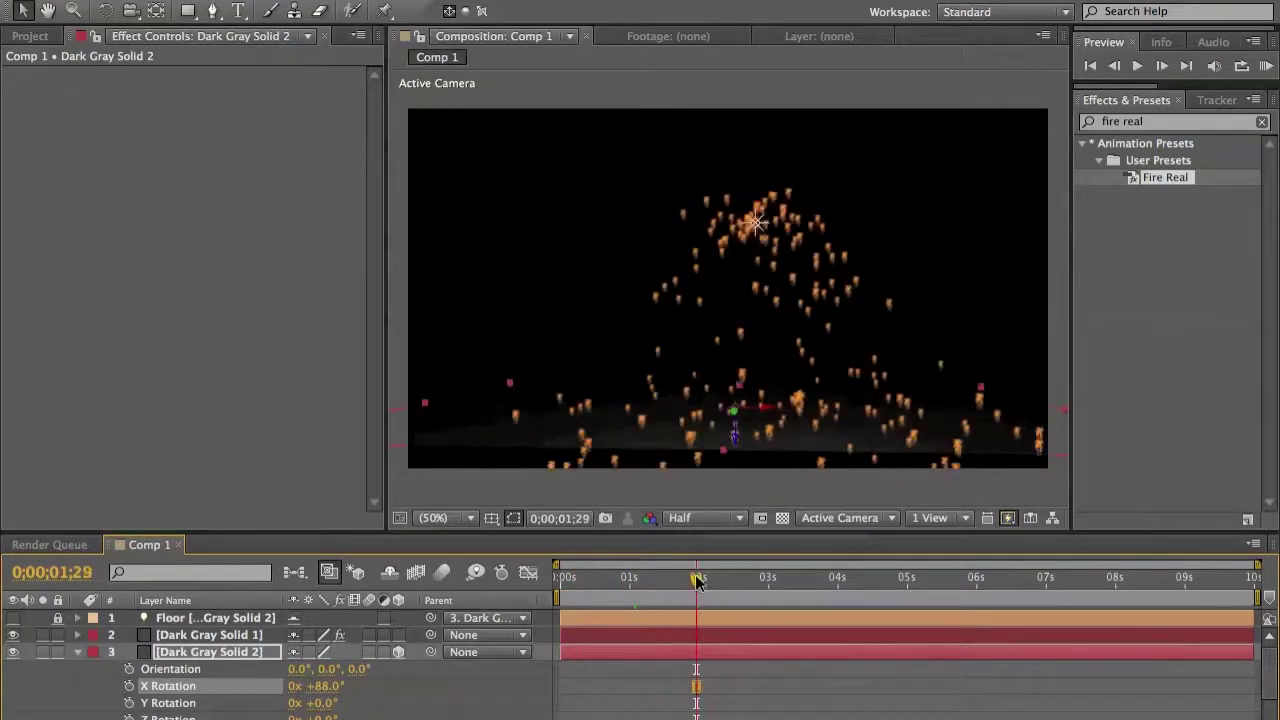
pyautogui.moveTo(734, 436)
pyautogui.mouseDown()
pyautogui.moveTo(737, 460)
pyautogui.moveTo(746, 417)
pyautogui.moveTo(724, 447)
pyautogui.mouseUp()
pyautogui.moveTo(647, 604); pyautogui.dragTo(686, 590)
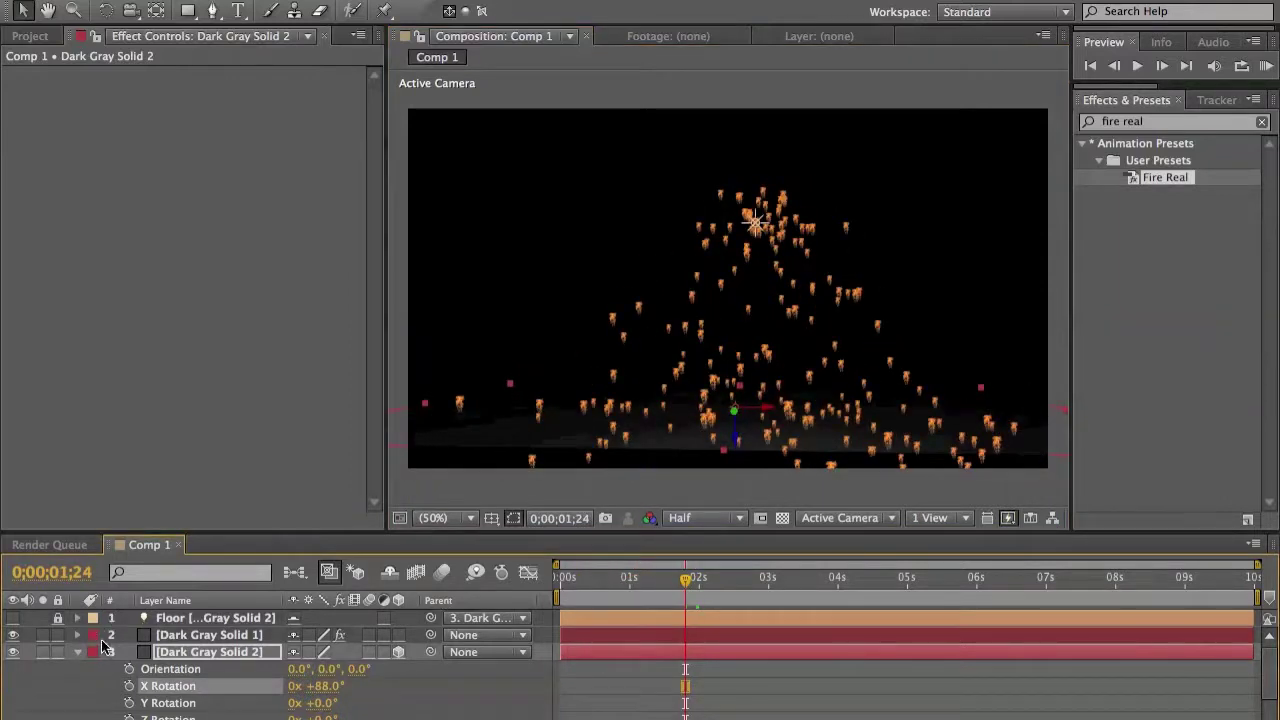
pyautogui.click(80, 652)
# Collapse the Bounce and Physics settings of Dark Gray Solid 1, followed by the whole Particular effect.
pyautogui.click(178, 636)
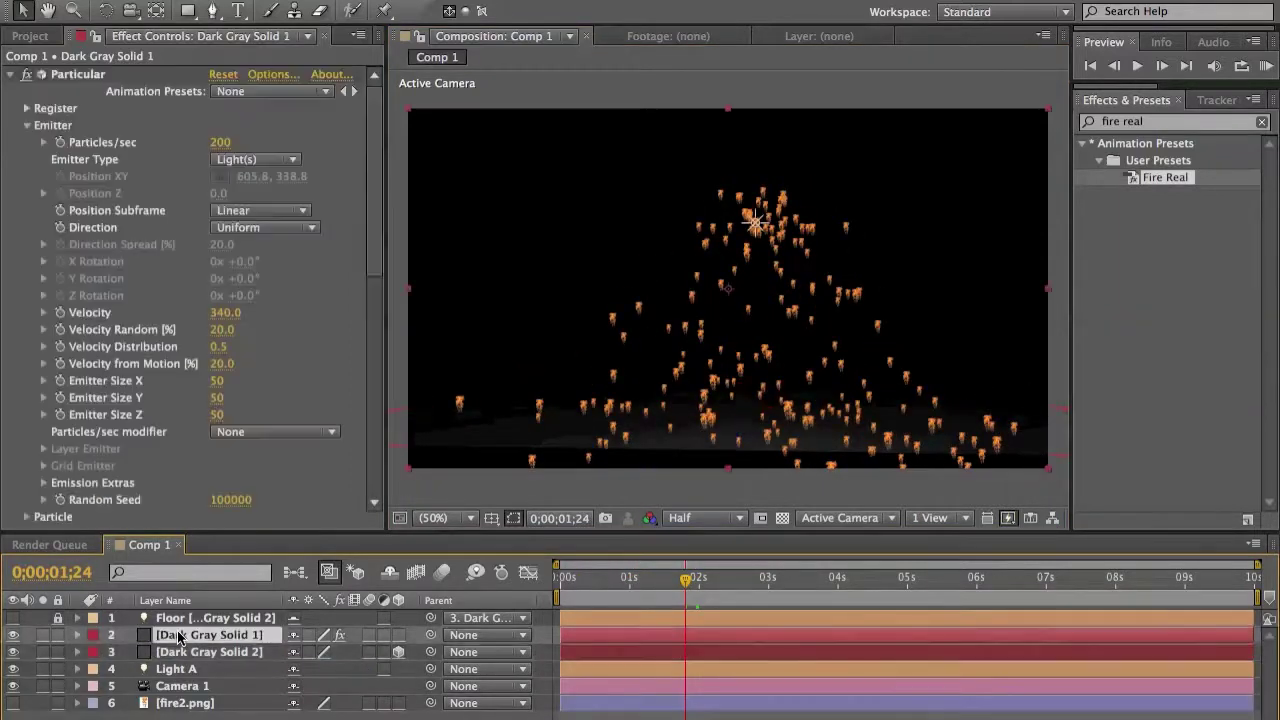
pyautogui.scroll(-10, 178, 414)
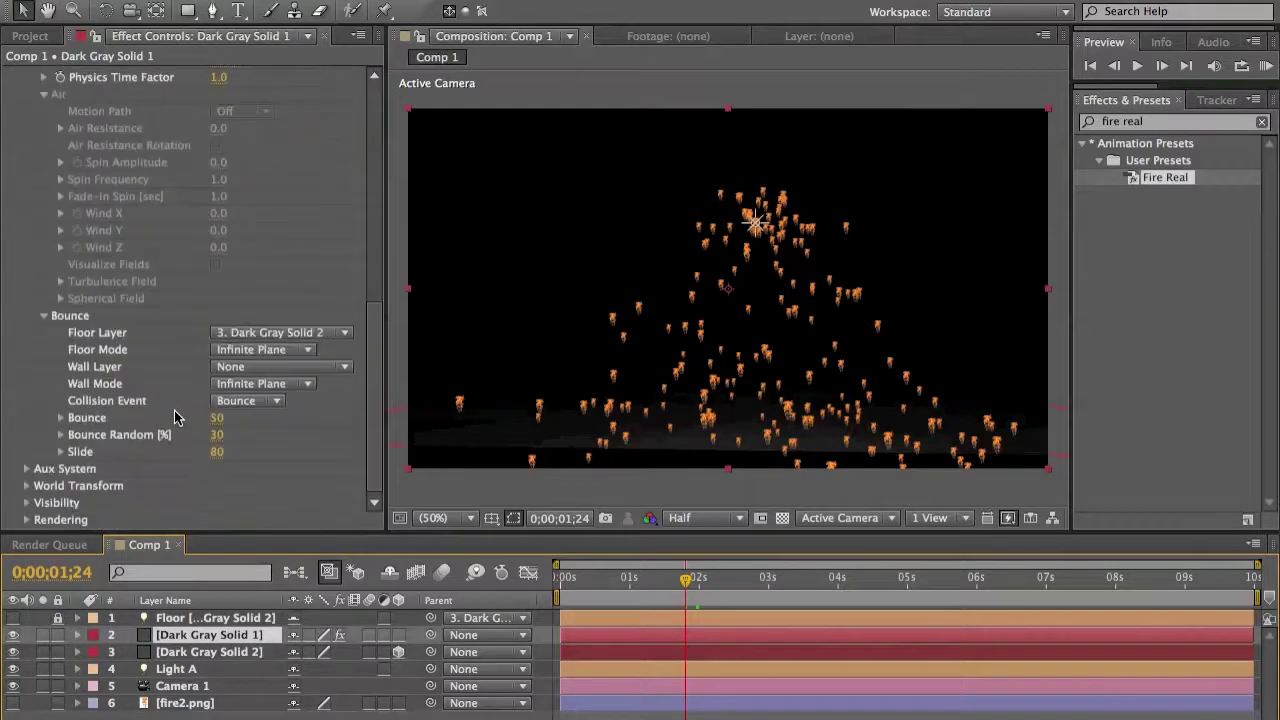
pyautogui.scroll(1, 64, 312)
pyautogui.click(43, 345)
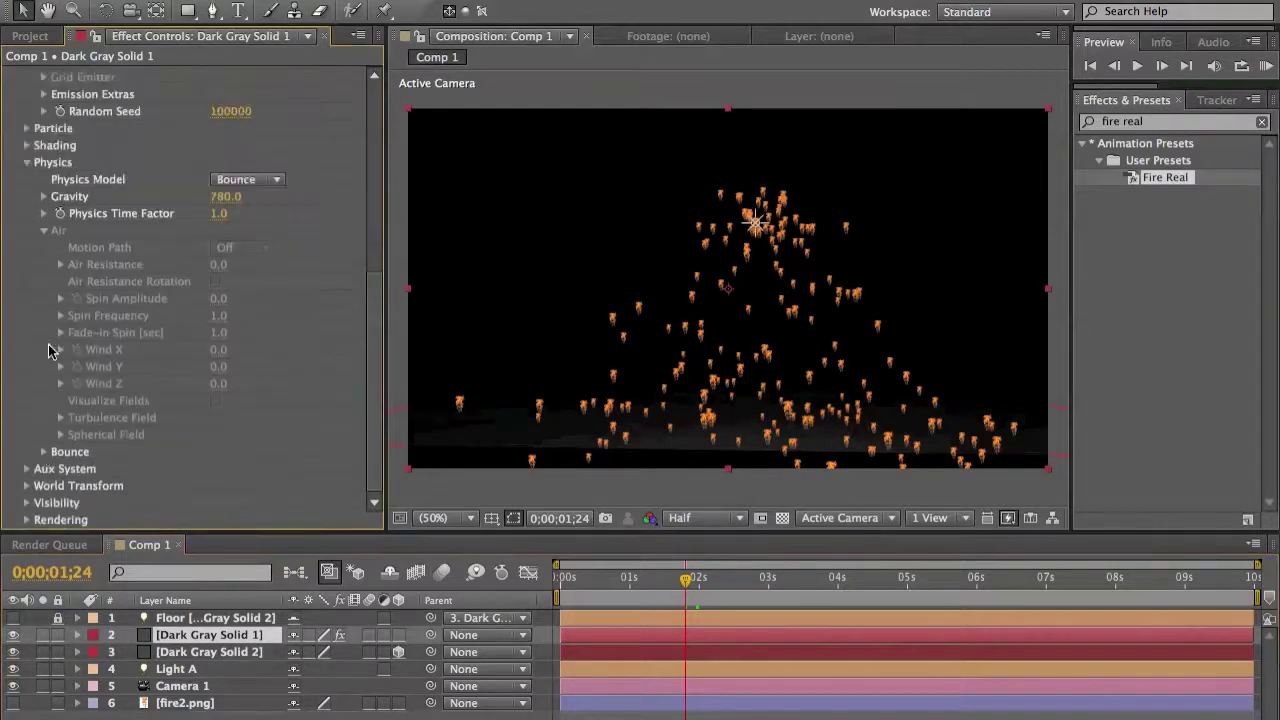
pyautogui.scroll(3, 83, 332)
pyautogui.scroll(1, 83, 332)
pyautogui.click(26, 269)
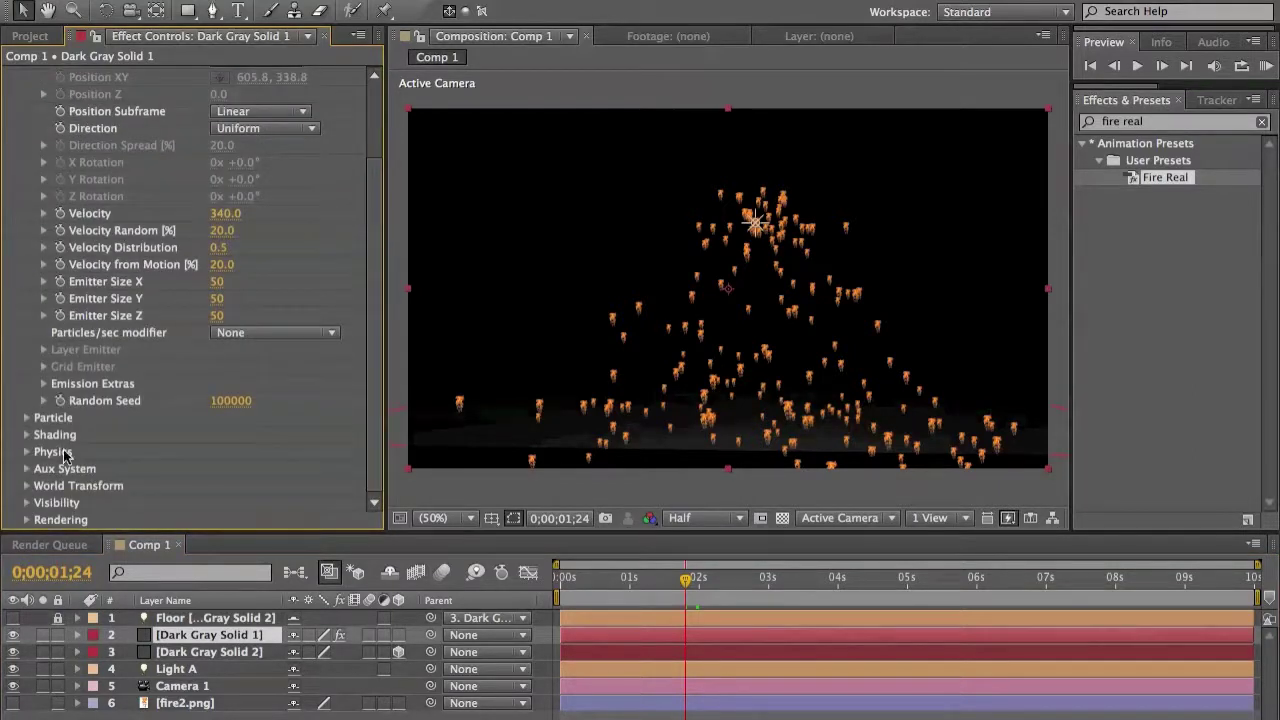
pyautogui.scroll(3, 26, 475)
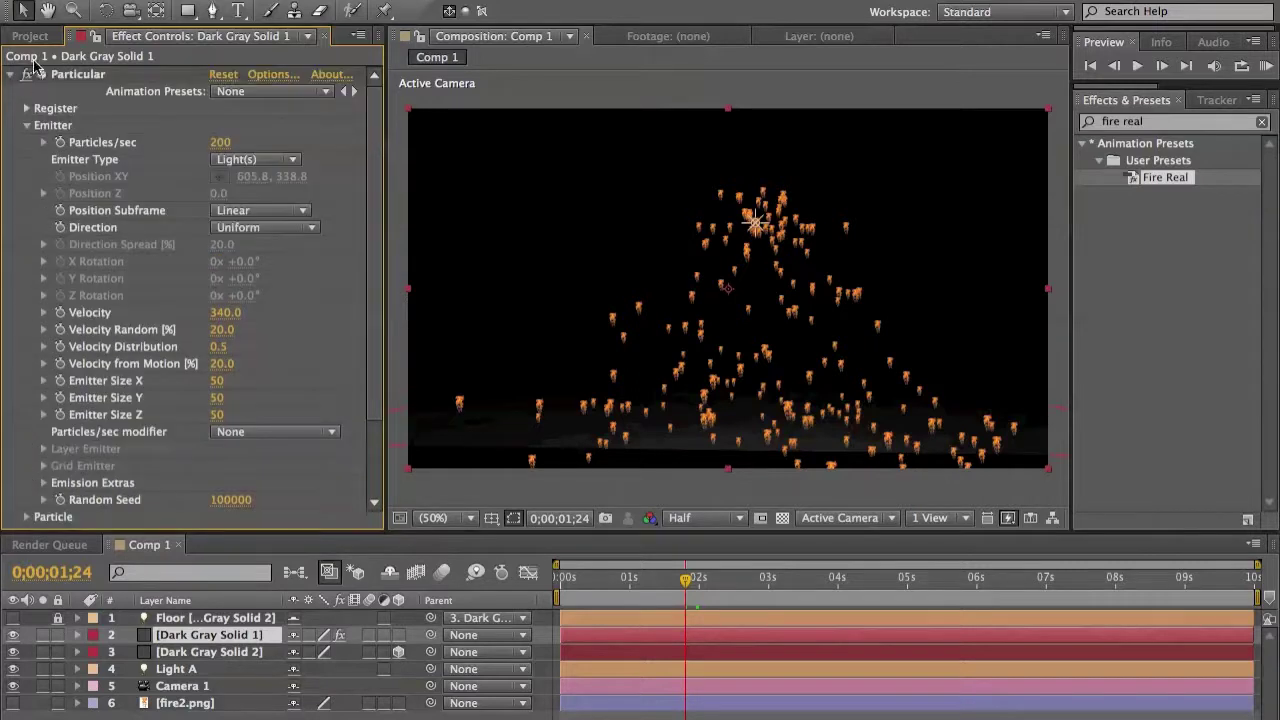
pyautogui.click(11, 76)
pyautogui.click(80, 76)
pyautogui.click(240, 390)
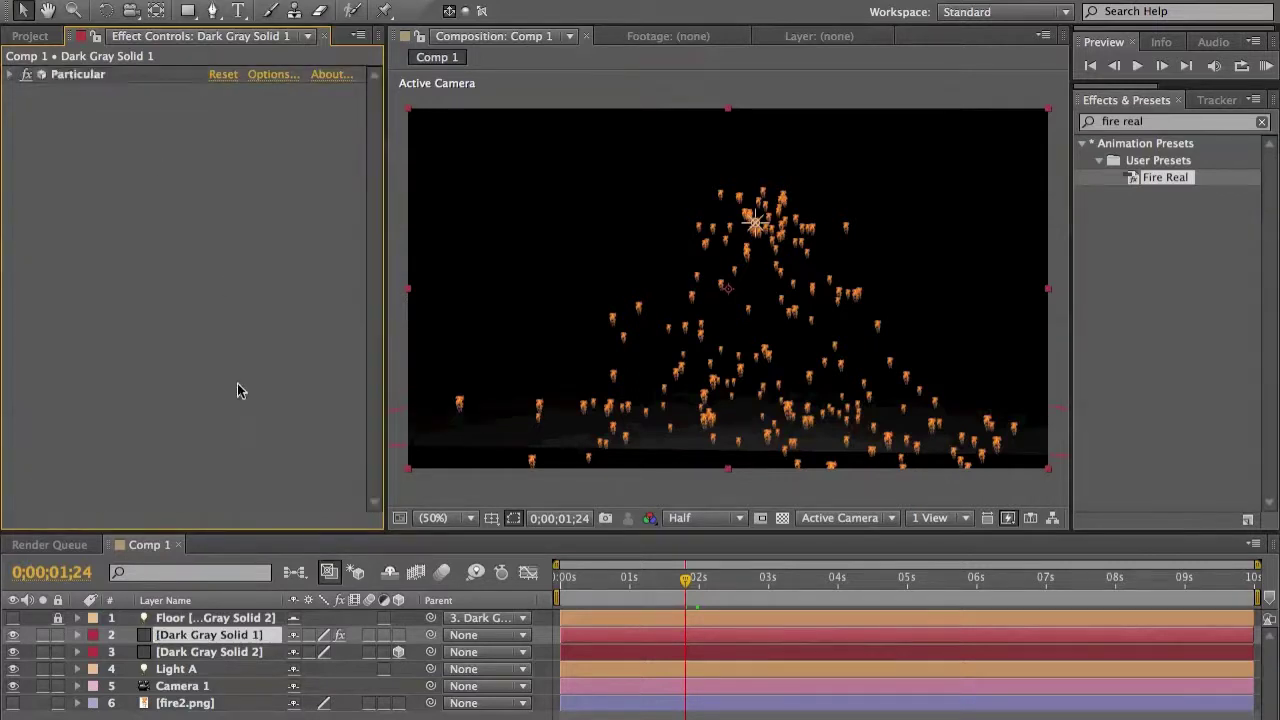
# Preview the start of the animation from 0;00;00;00, stop at 0;00;00;14 and select Dark Gray Solid 1.
pyautogui.moveTo(632, 590); pyautogui.dragTo(557, 585)
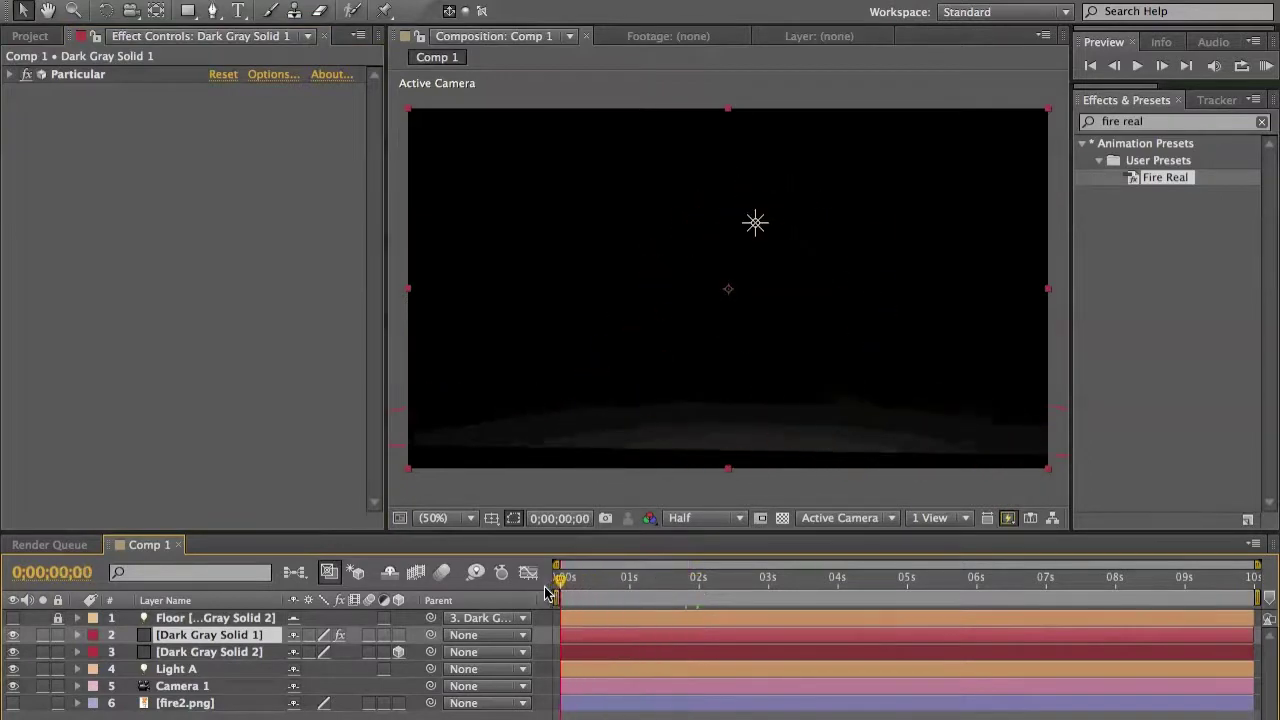
pyautogui.moveTo(534, 712); pyautogui.dragTo(540, 664)
pyautogui.click(566, 624)
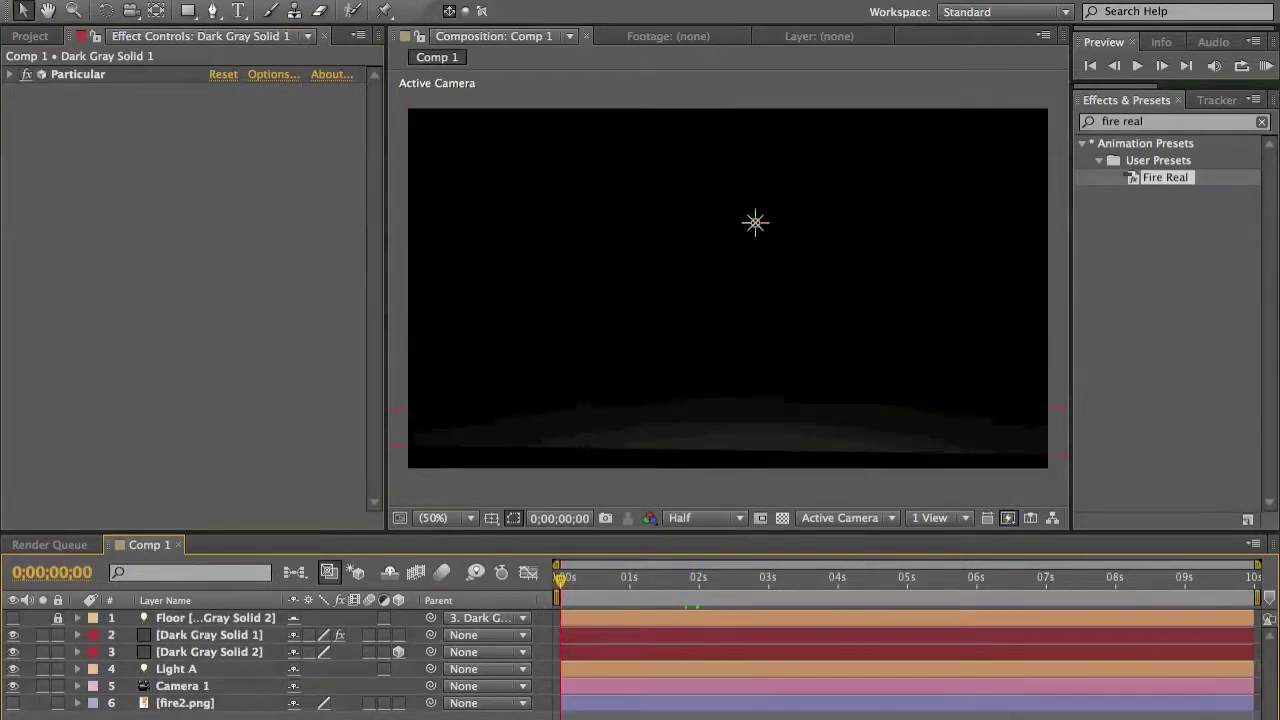
pyautogui.moveTo(577, 582)
pyautogui.mouseDown()
pyautogui.moveTo(682, 583)
pyautogui.moveTo(558, 583)
pyautogui.moveTo(733, 580)
pyautogui.moveTo(535, 590)
pyautogui.moveTo(592, 590)
pyautogui.mouseUp()
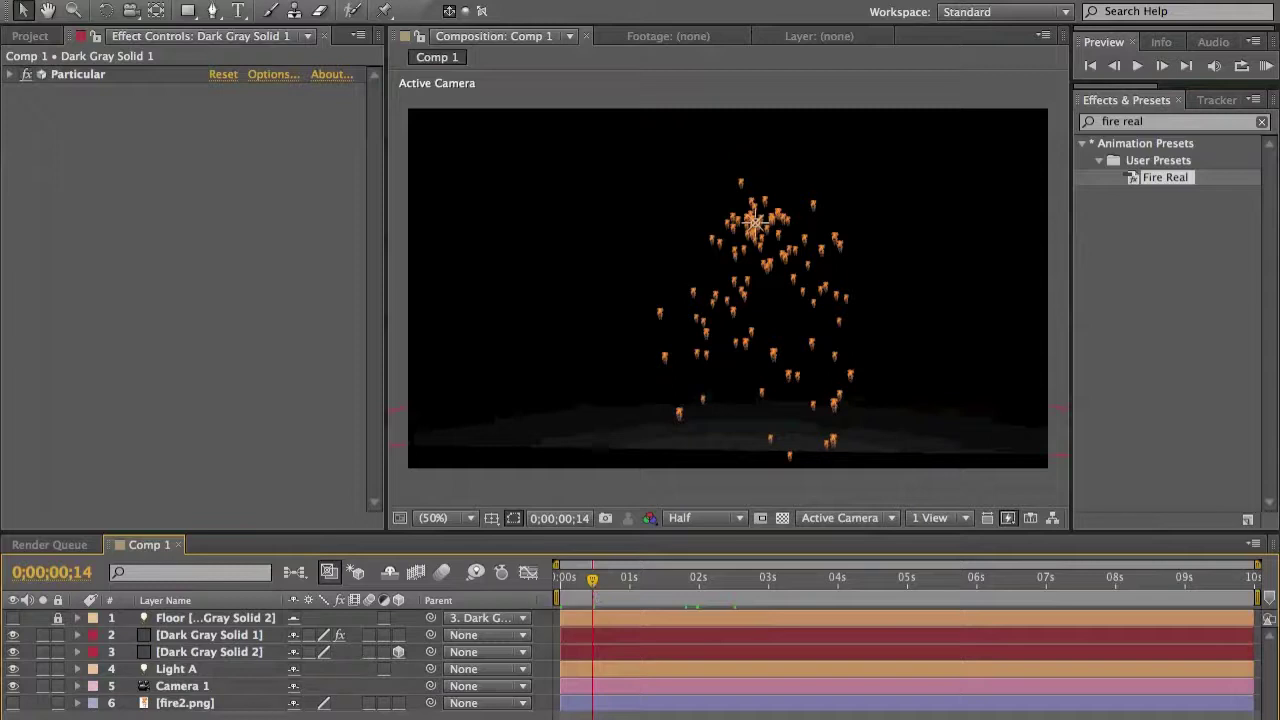
pyautogui.click(267, 637)
pyautogui.click(269, 716)
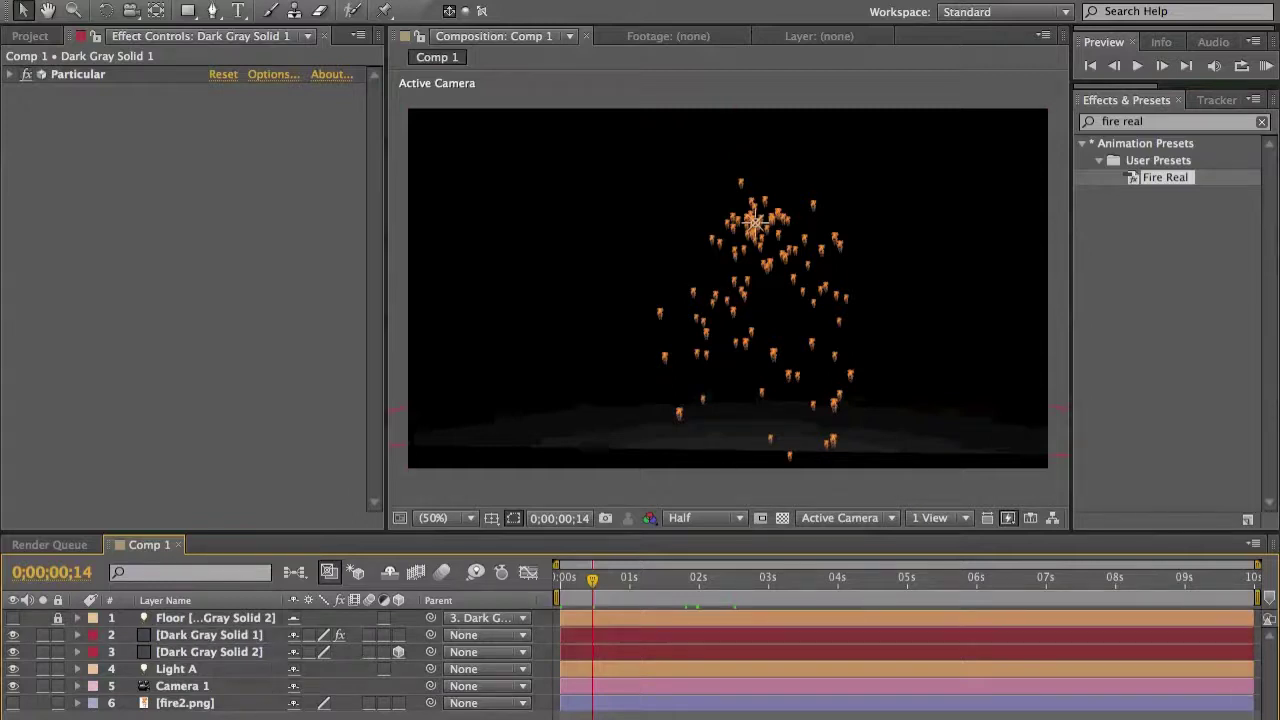
pyautogui.click(260, 640)
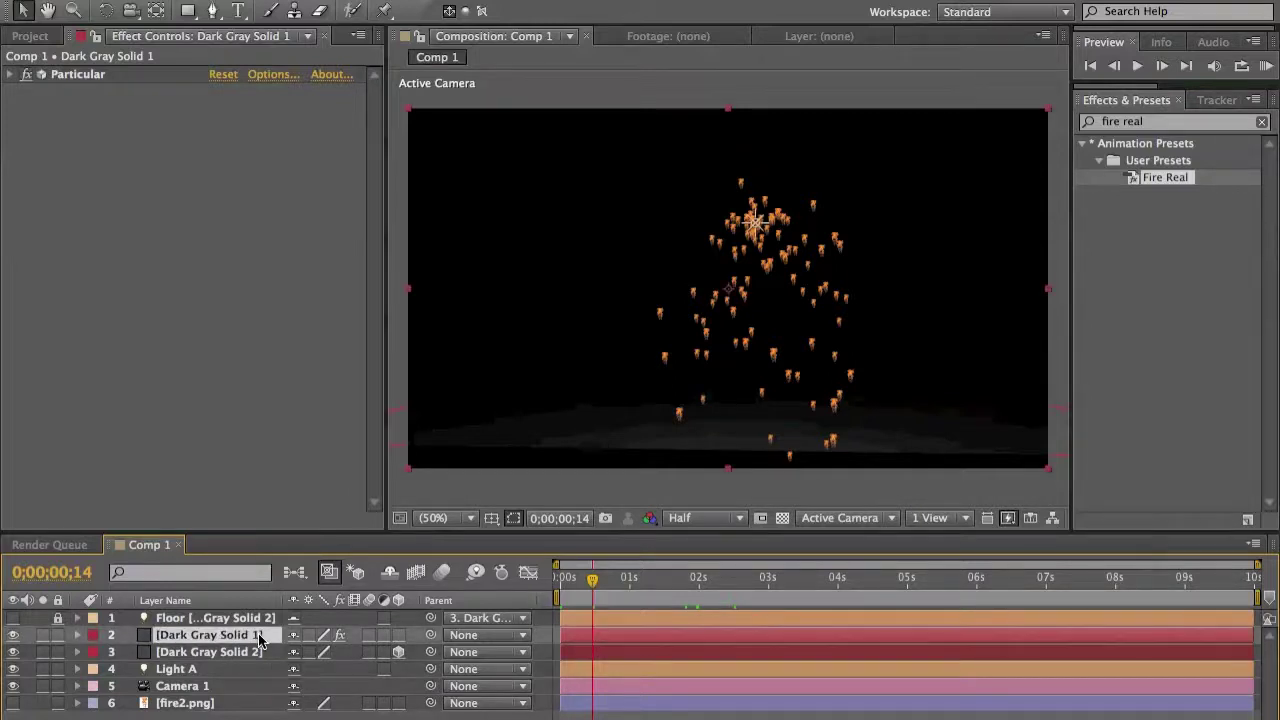